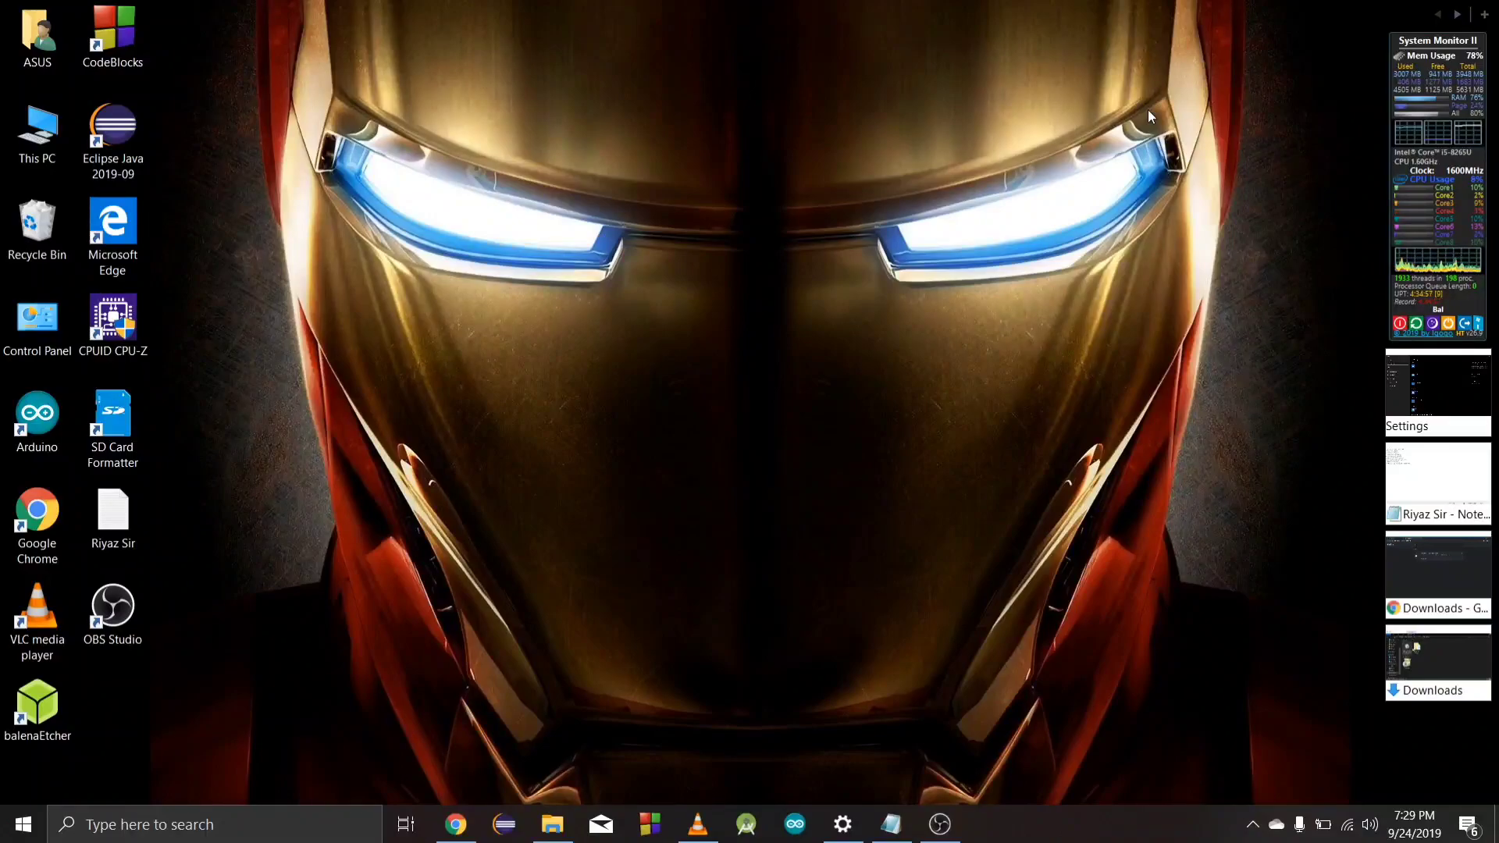
Launch WinFi Lite from its Start menu tile, then search Start for 'st' to find Microsoft Store.
click(23, 823)
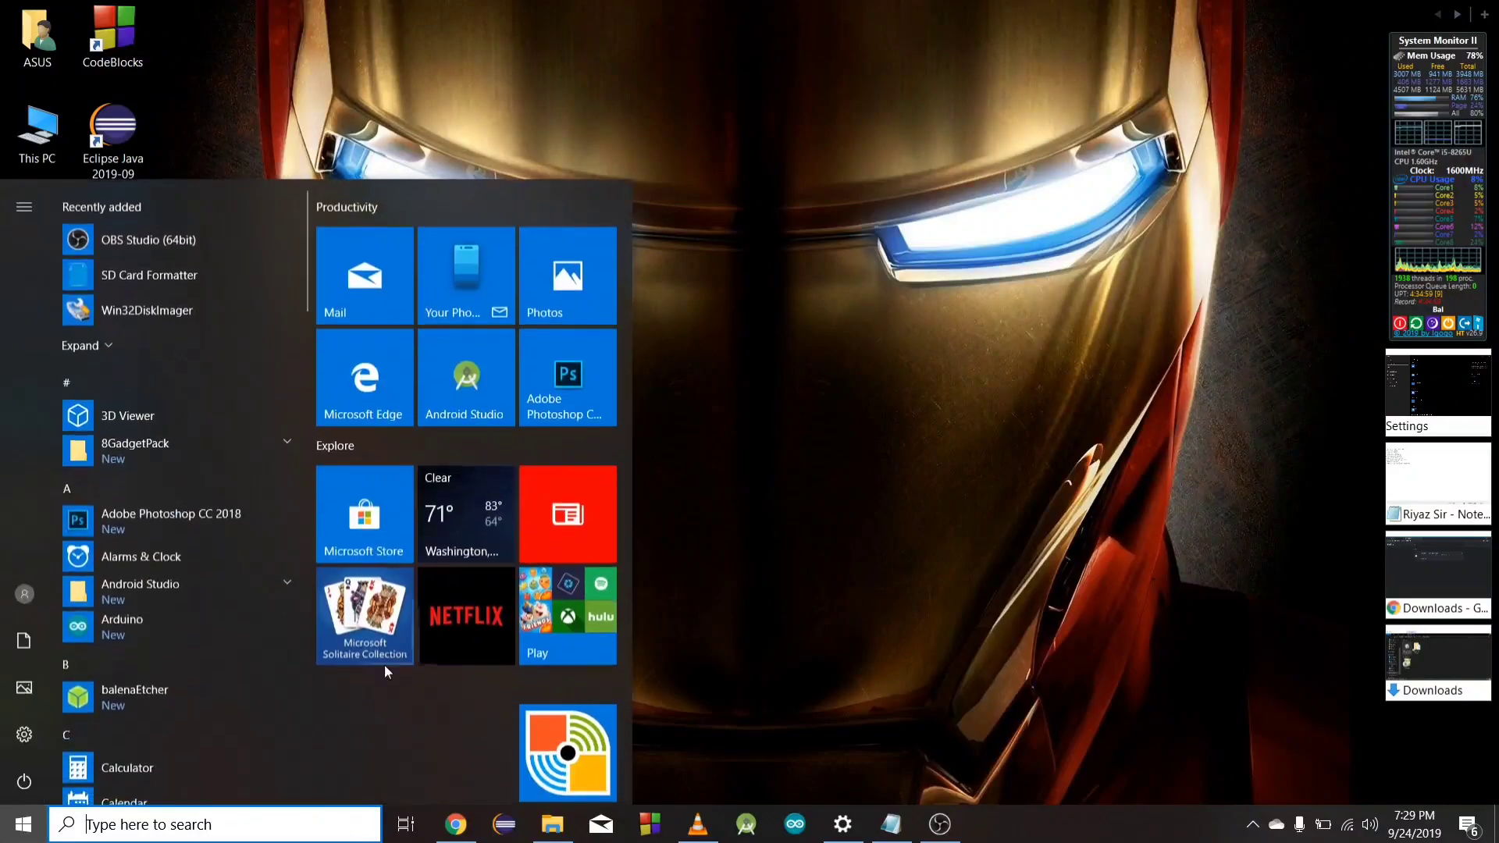
scroll(378, 715, down, 1)
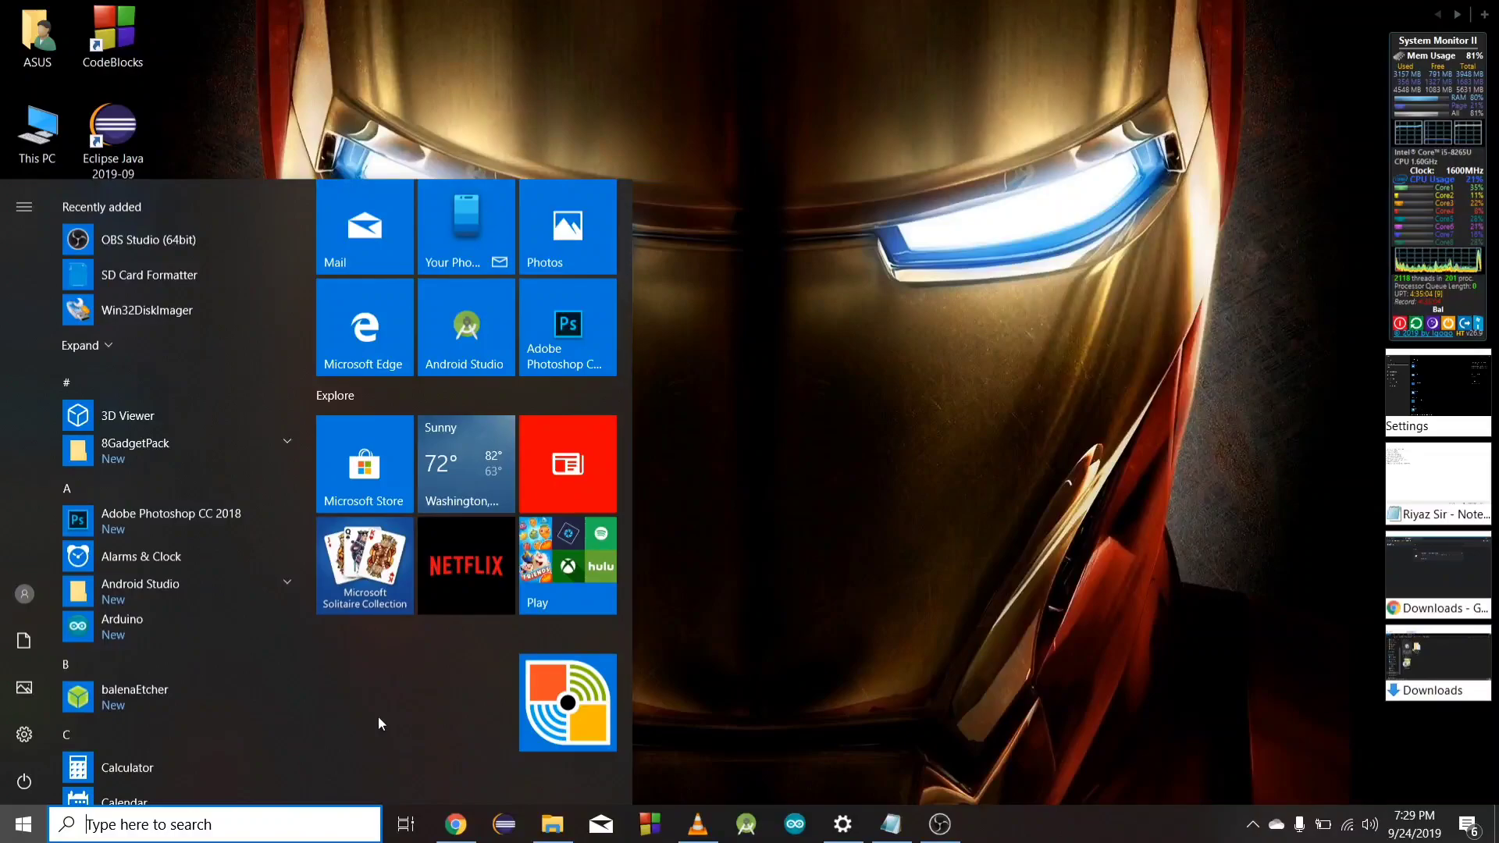
text(st)
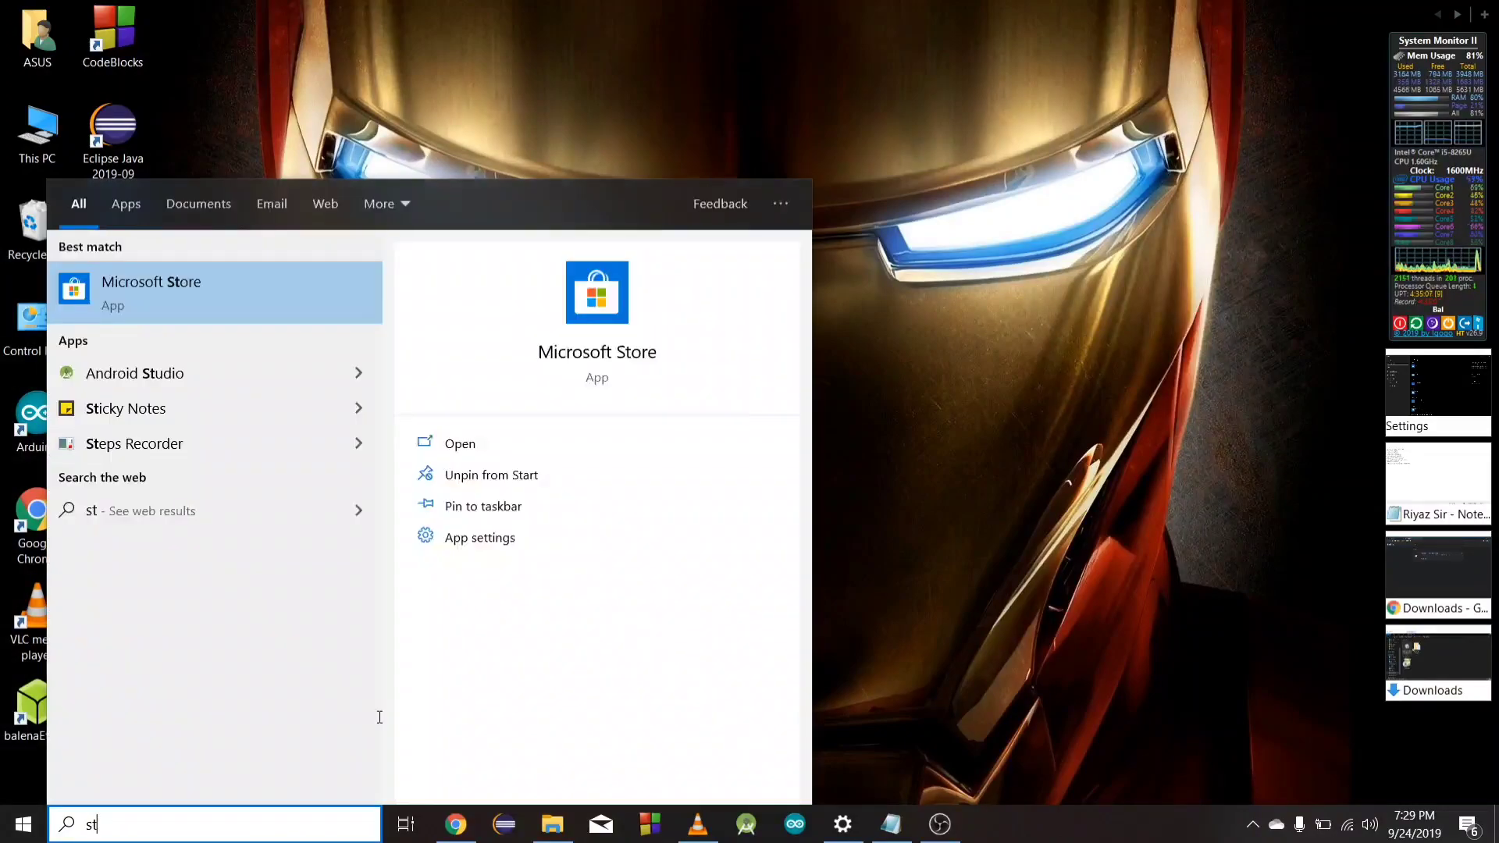
click(23, 820)
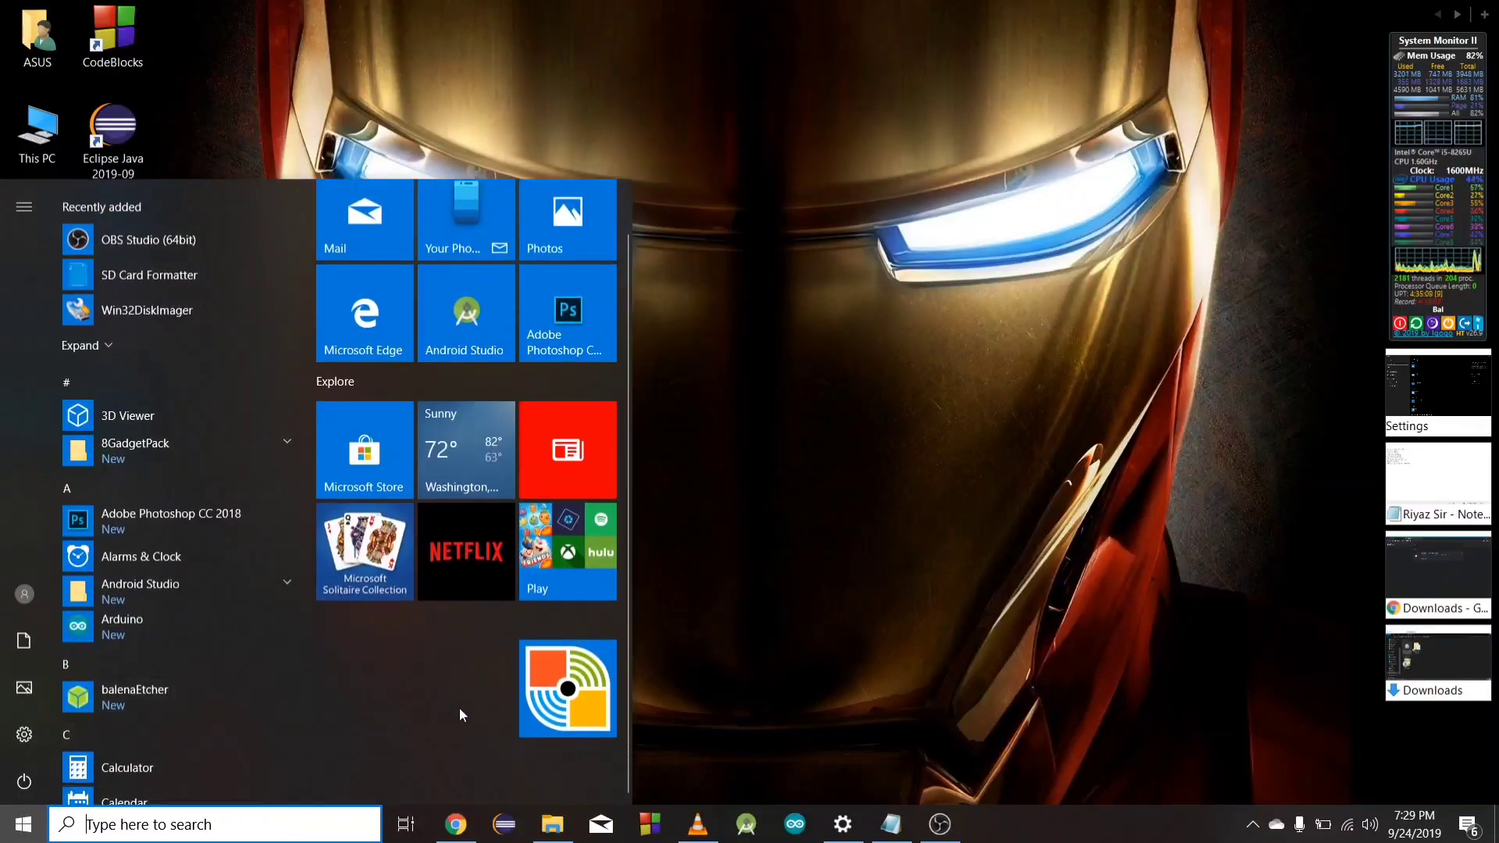
click(541, 728)
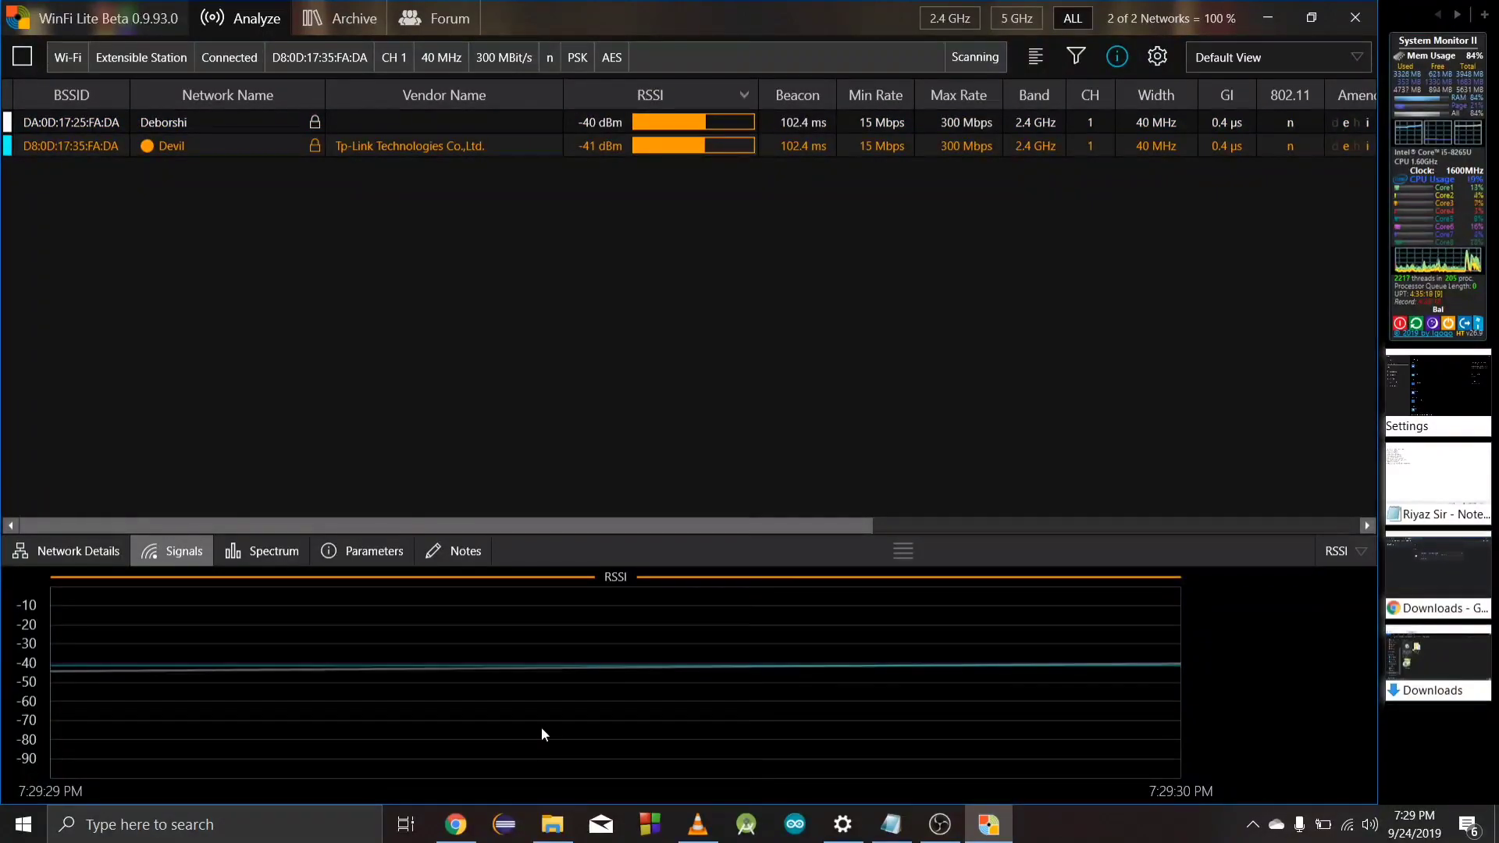
click(23, 824)
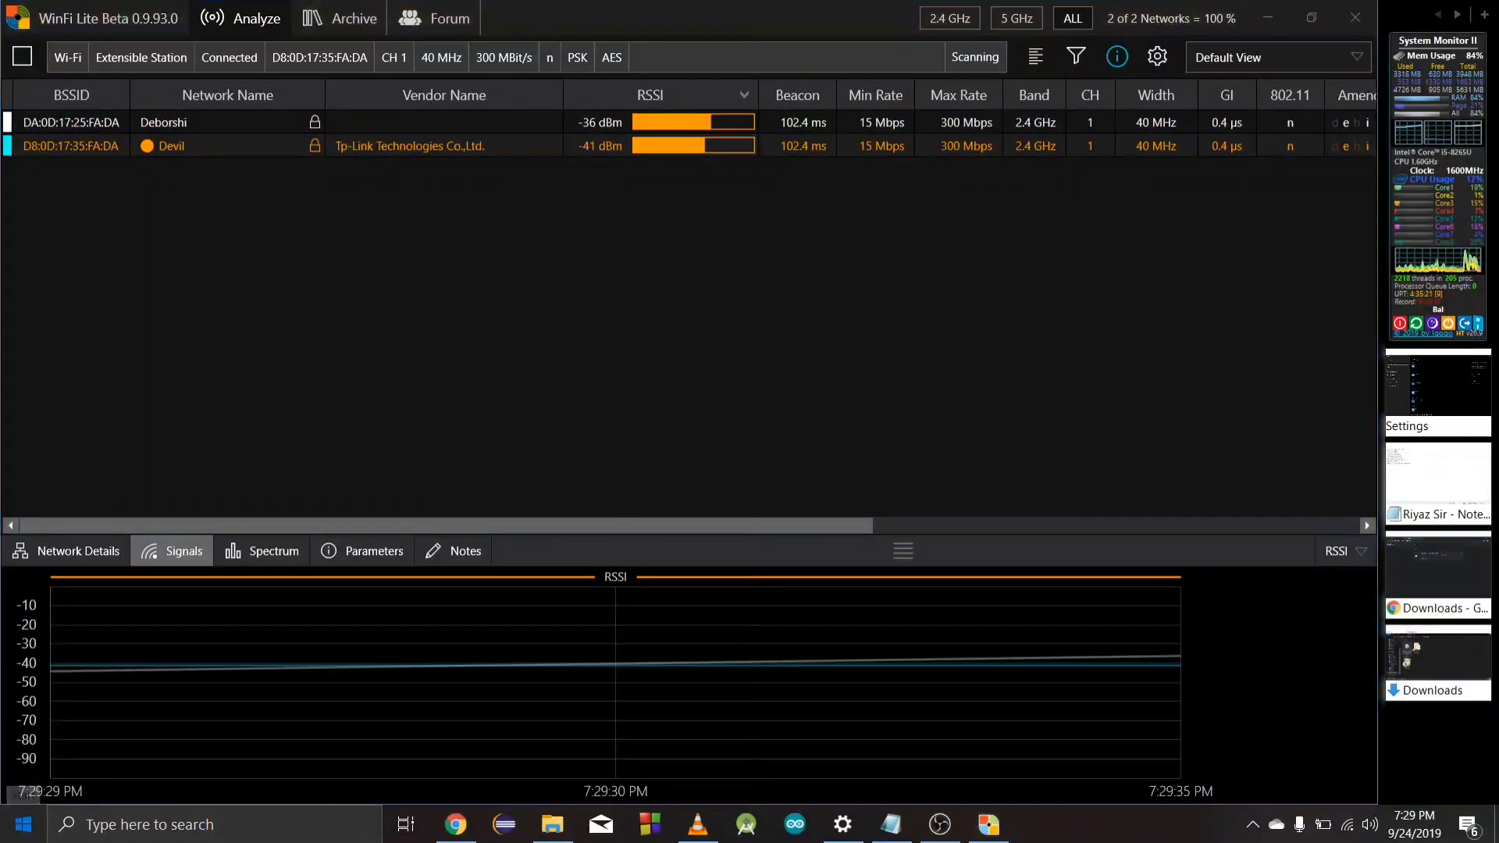
text(st)
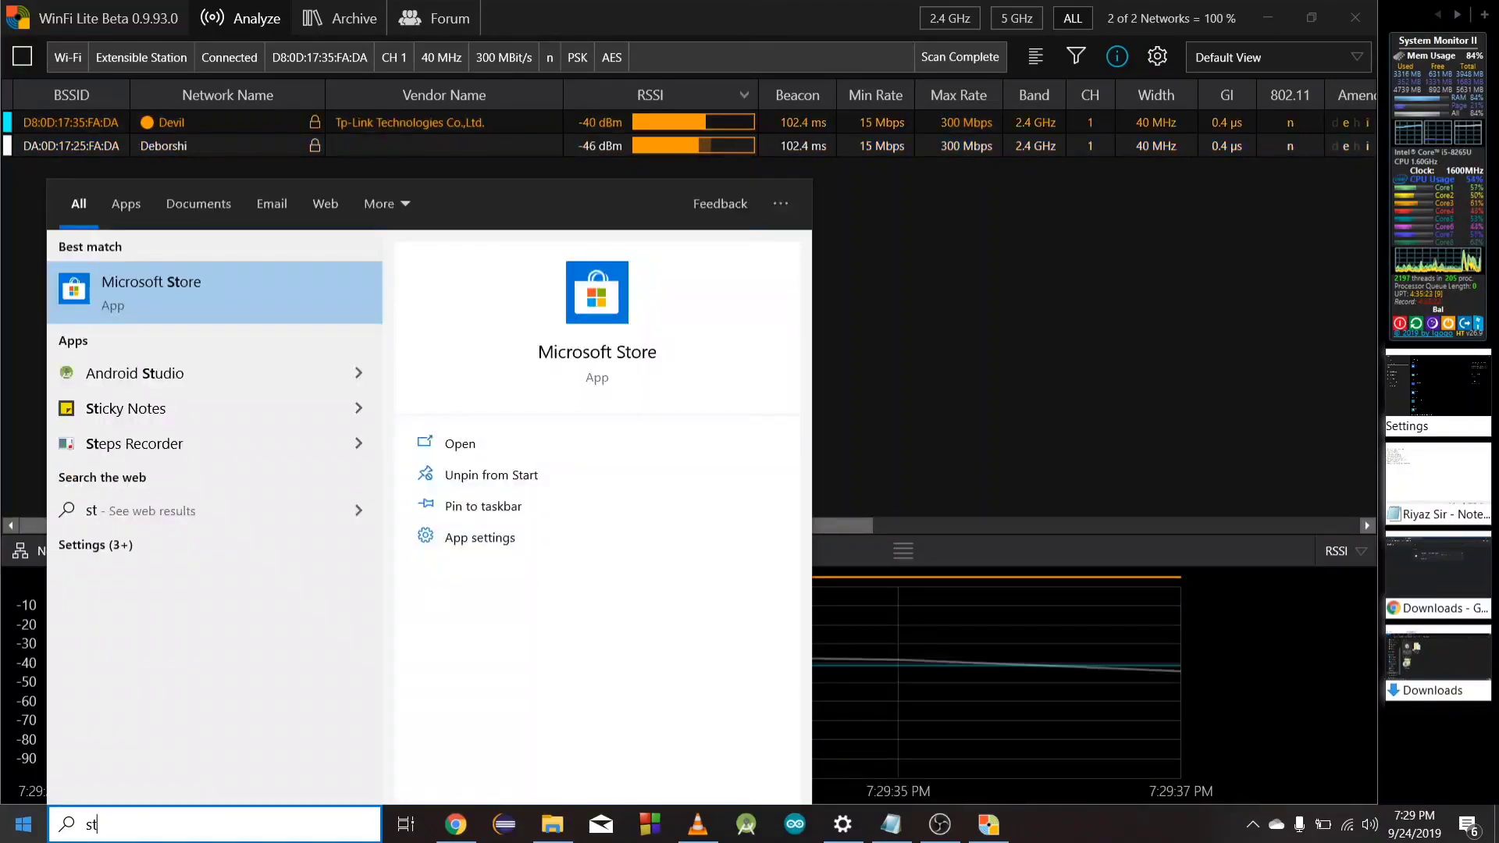
In Microsoft Store, search 'wi' to find WinFi Lite and launch it from its product page.
click(223, 274)
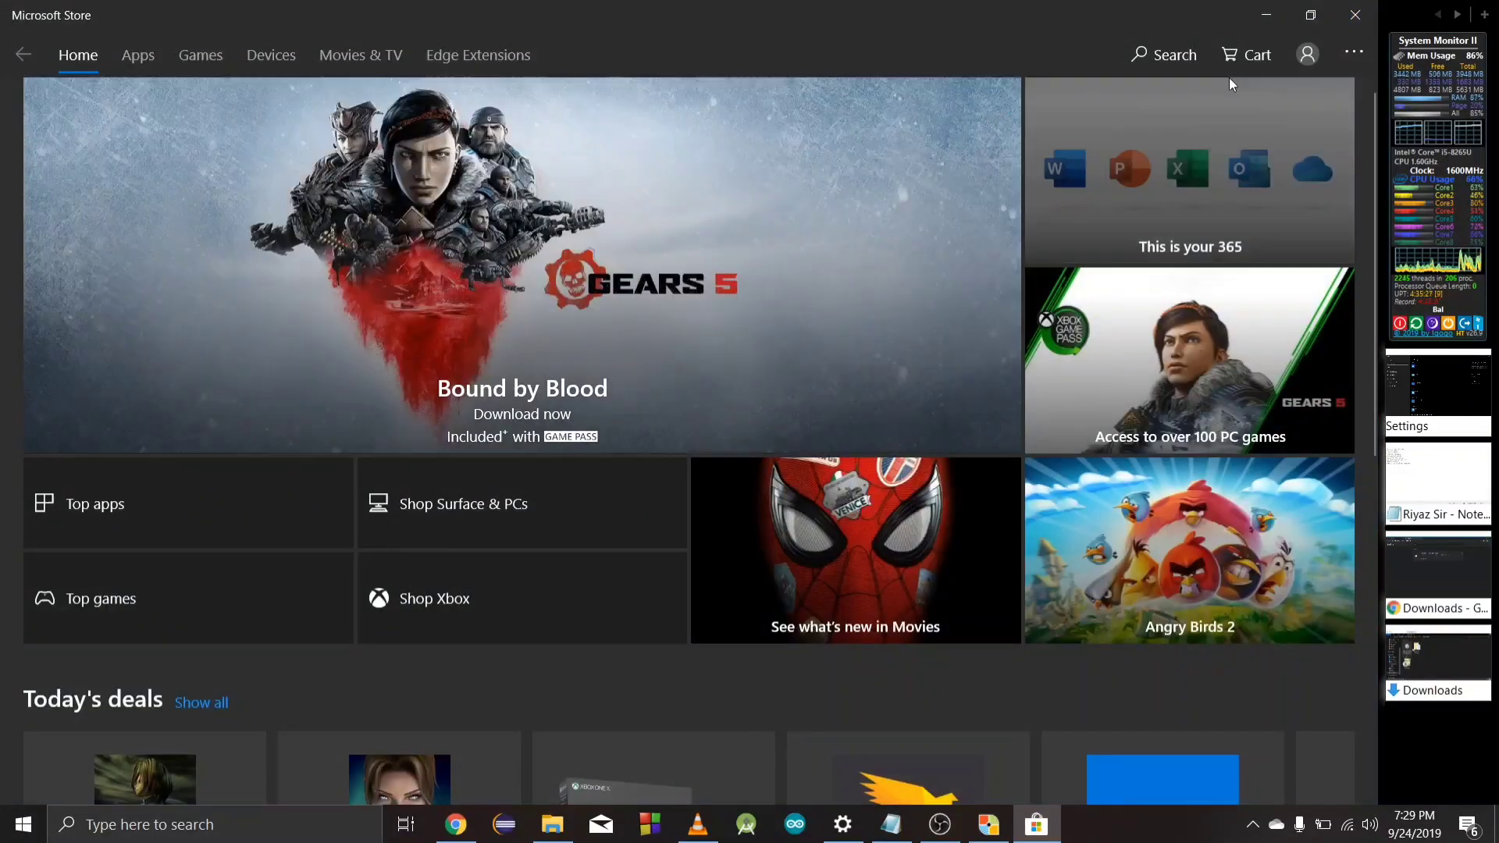
click(1160, 53)
text(wi)
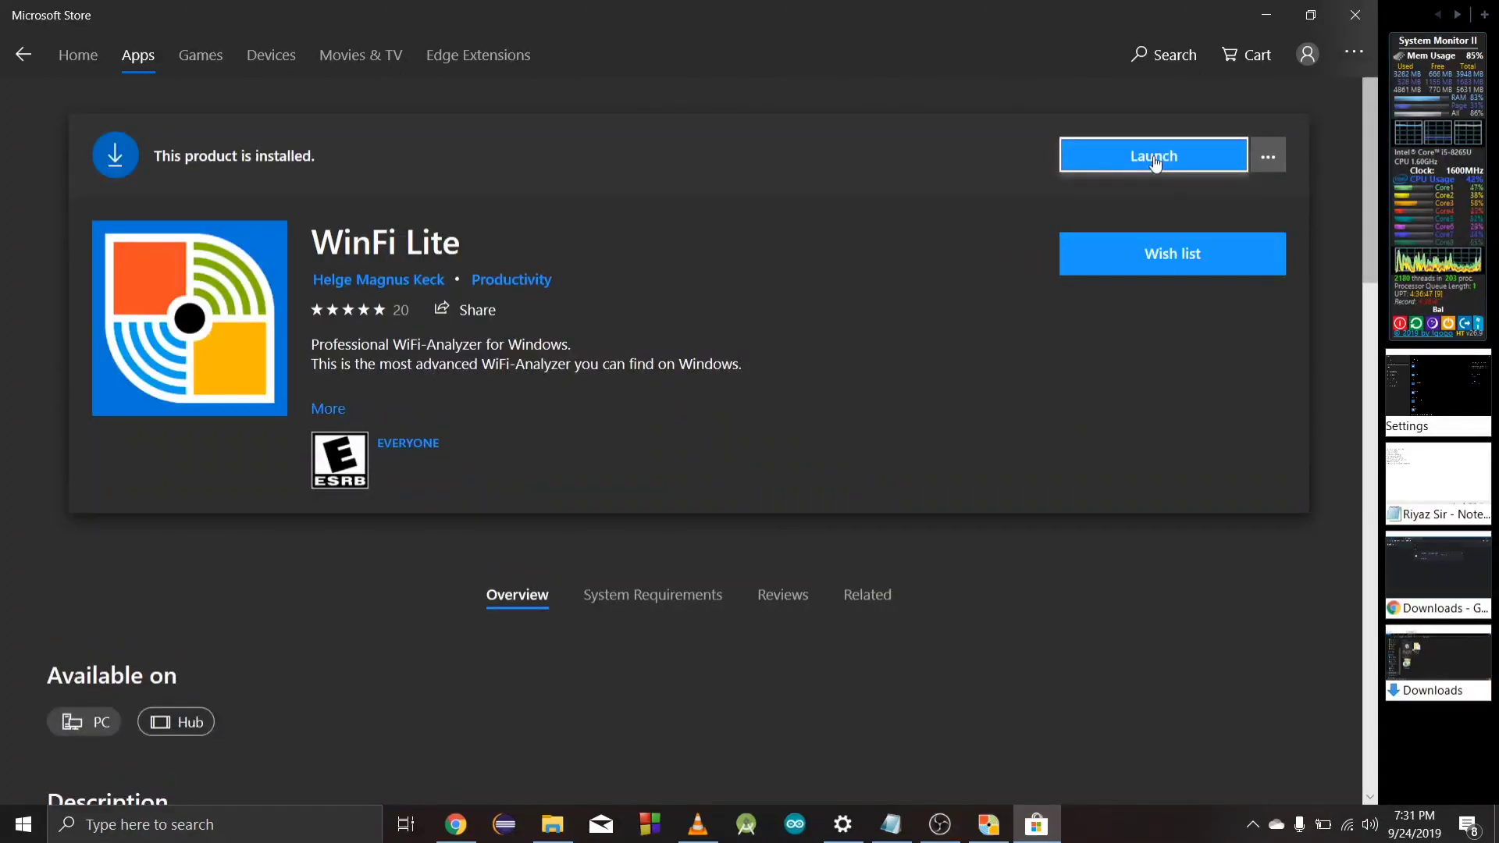
click(1129, 162)
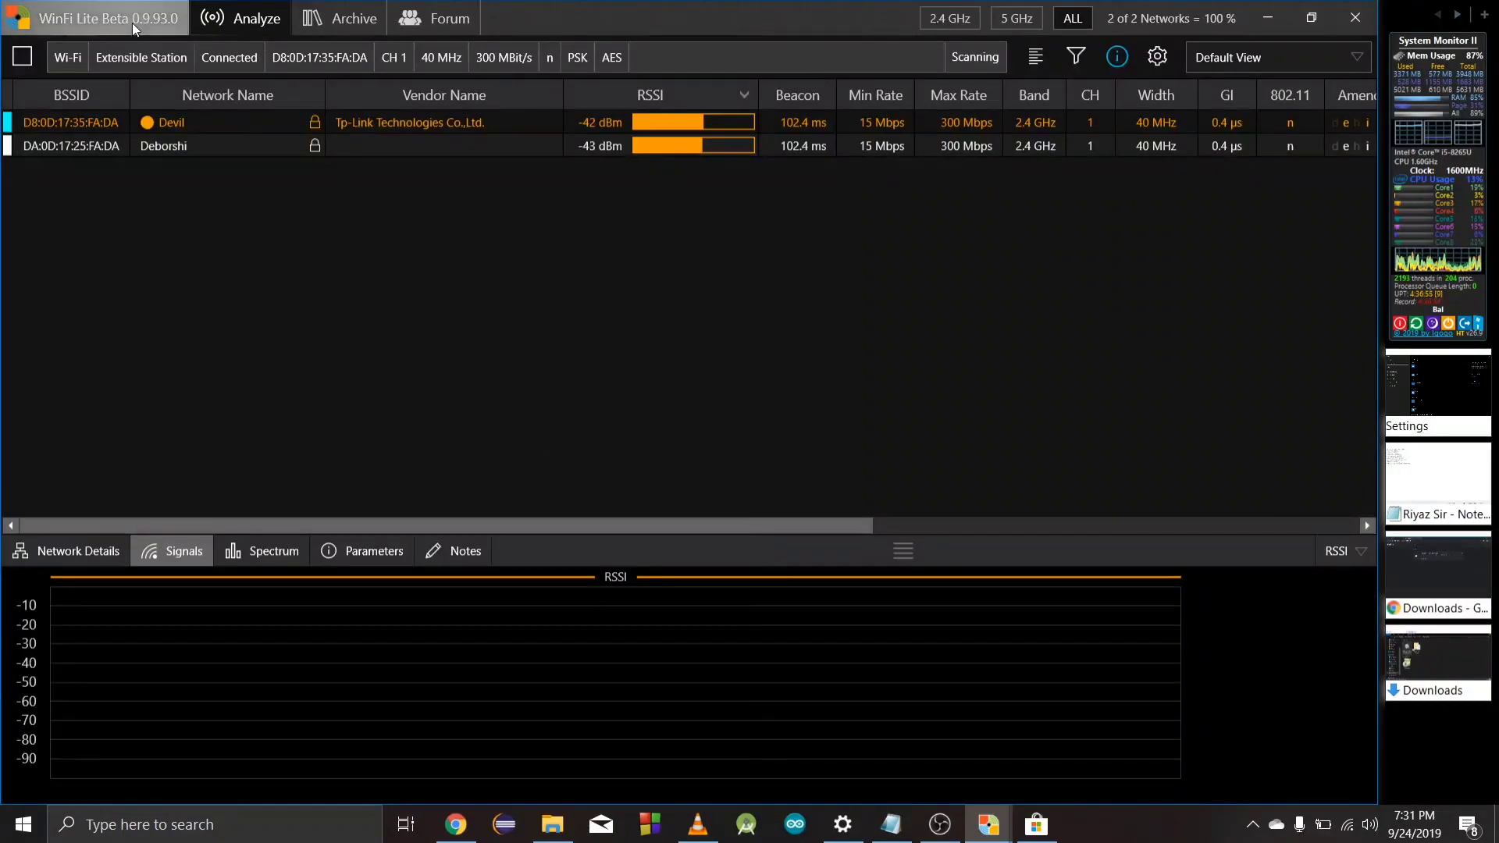
View WinFi Lite's About info, stop the live Wi-Fi scan, and open the Archive of recorded sessions.
click(133, 22)
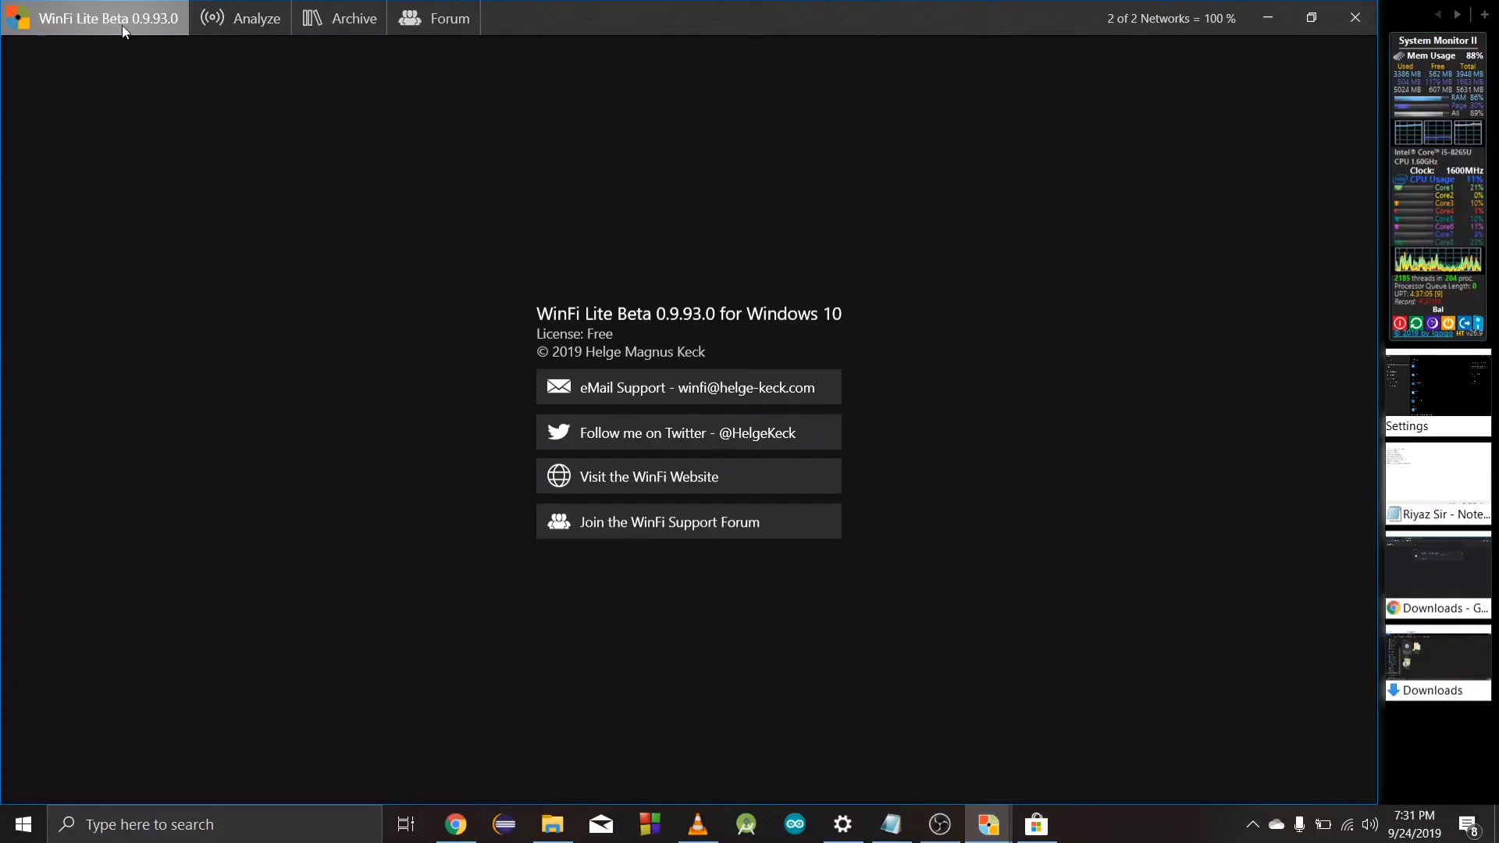
click(238, 20)
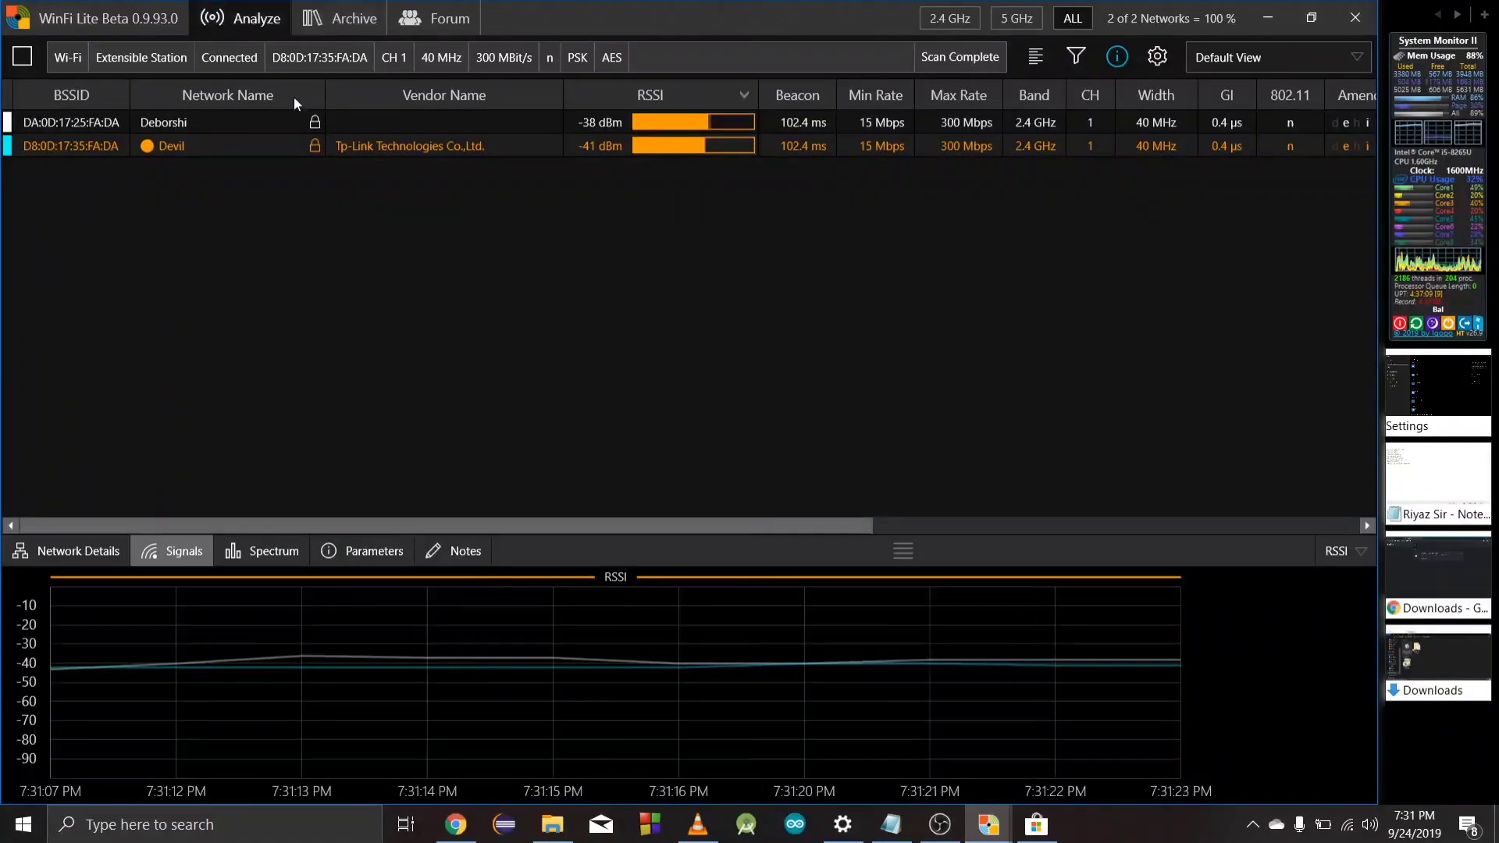
click(27, 59)
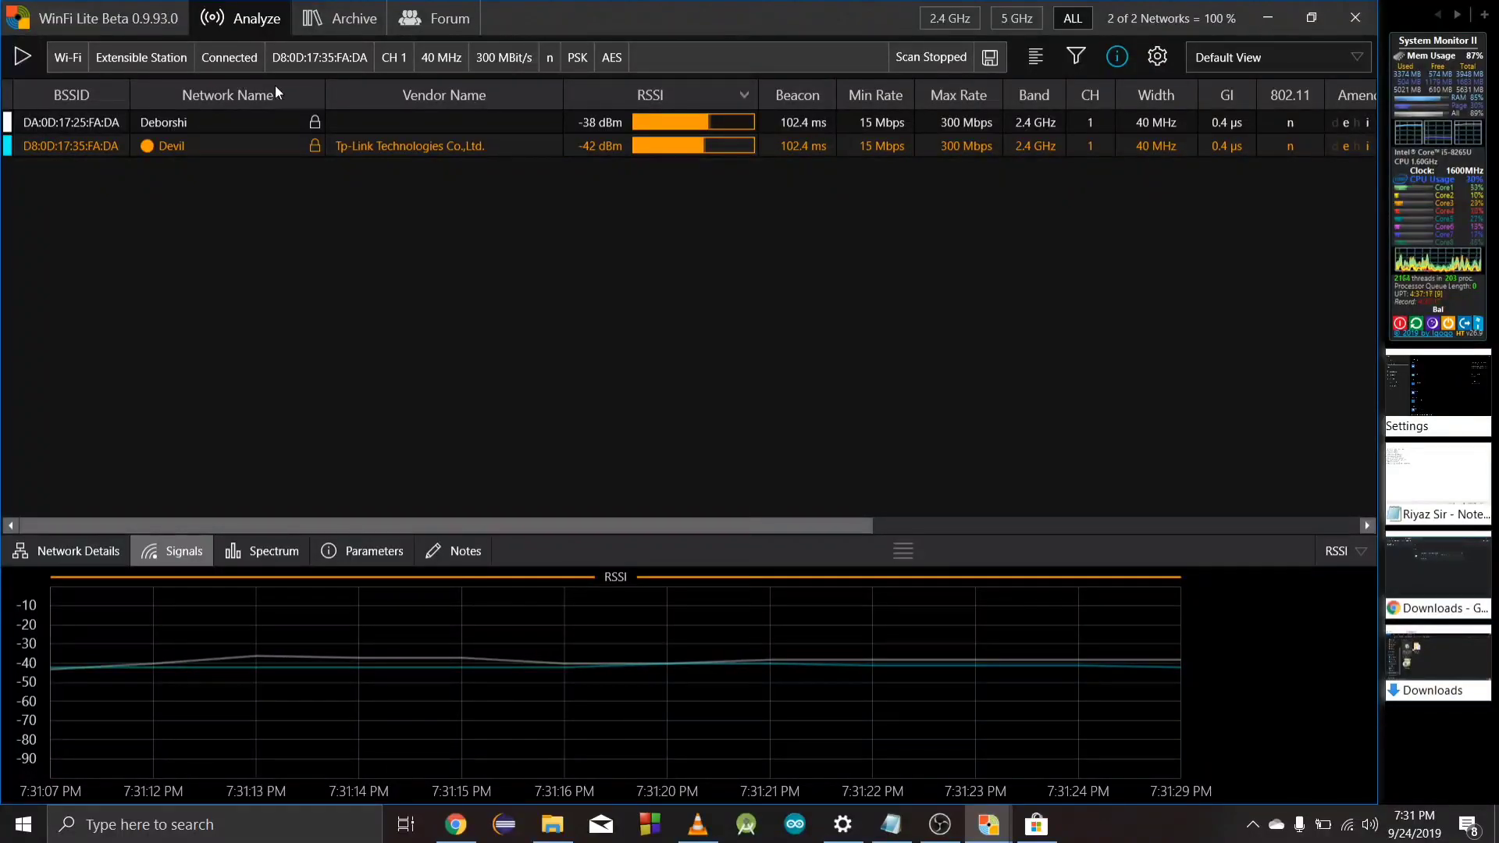
click(302, 14)
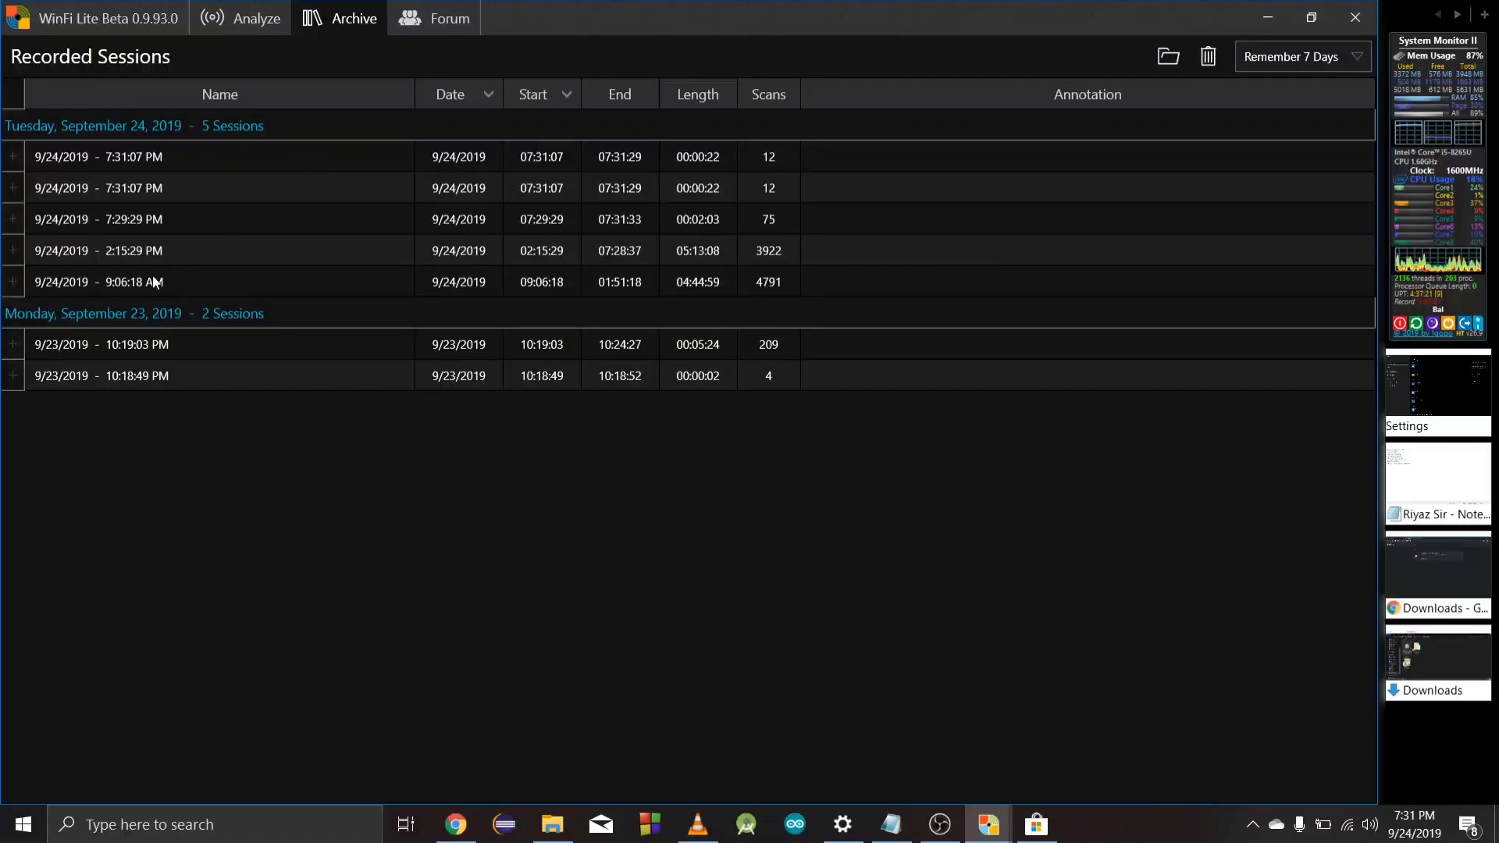
Replay the 7:31:07 PM recorded session, then return to the sessions list.
click(143, 153)
click(144, 153)
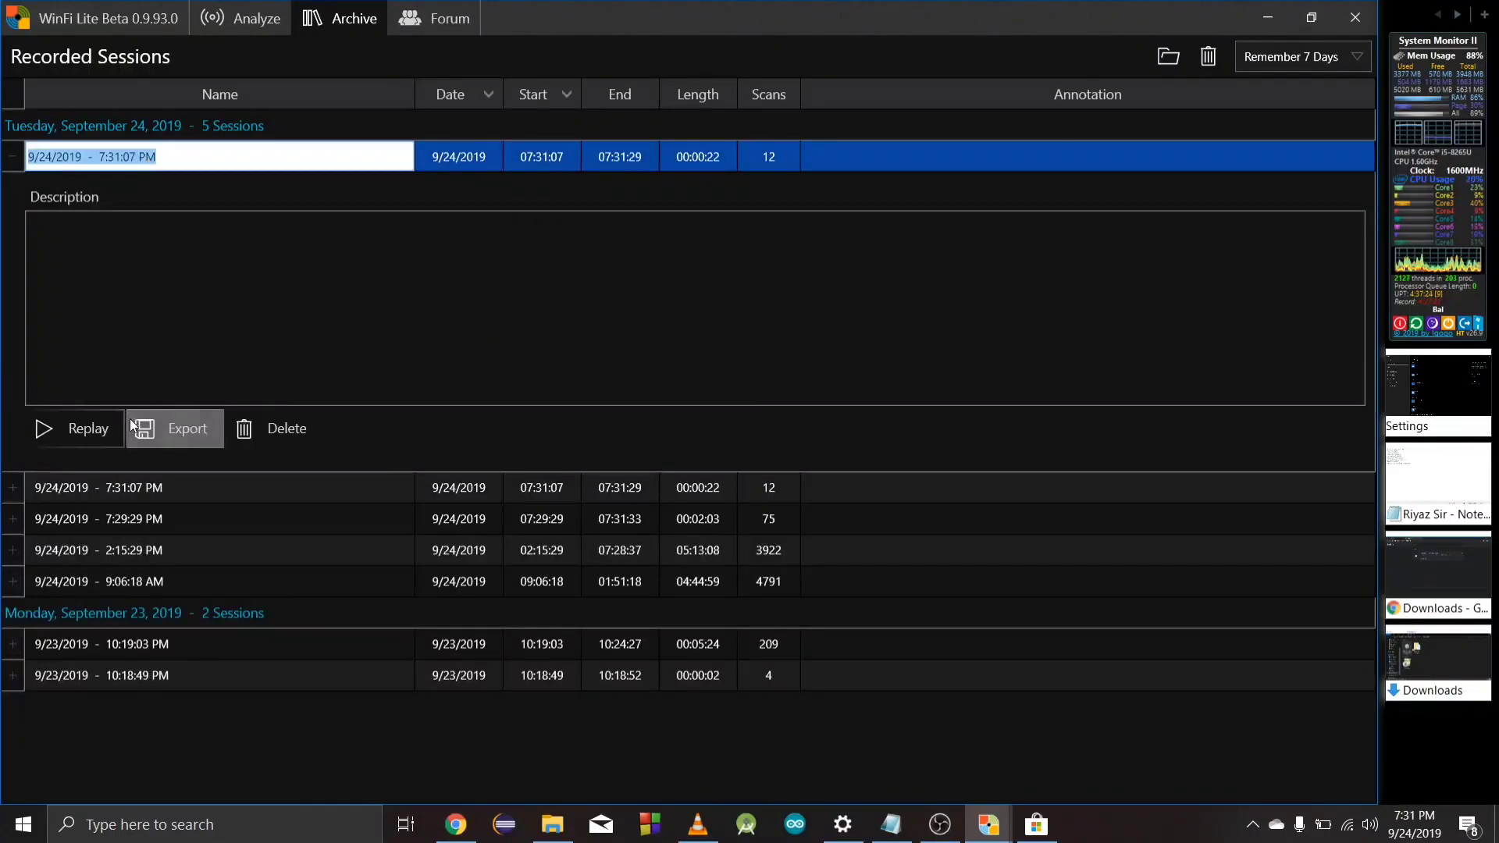
click(64, 436)
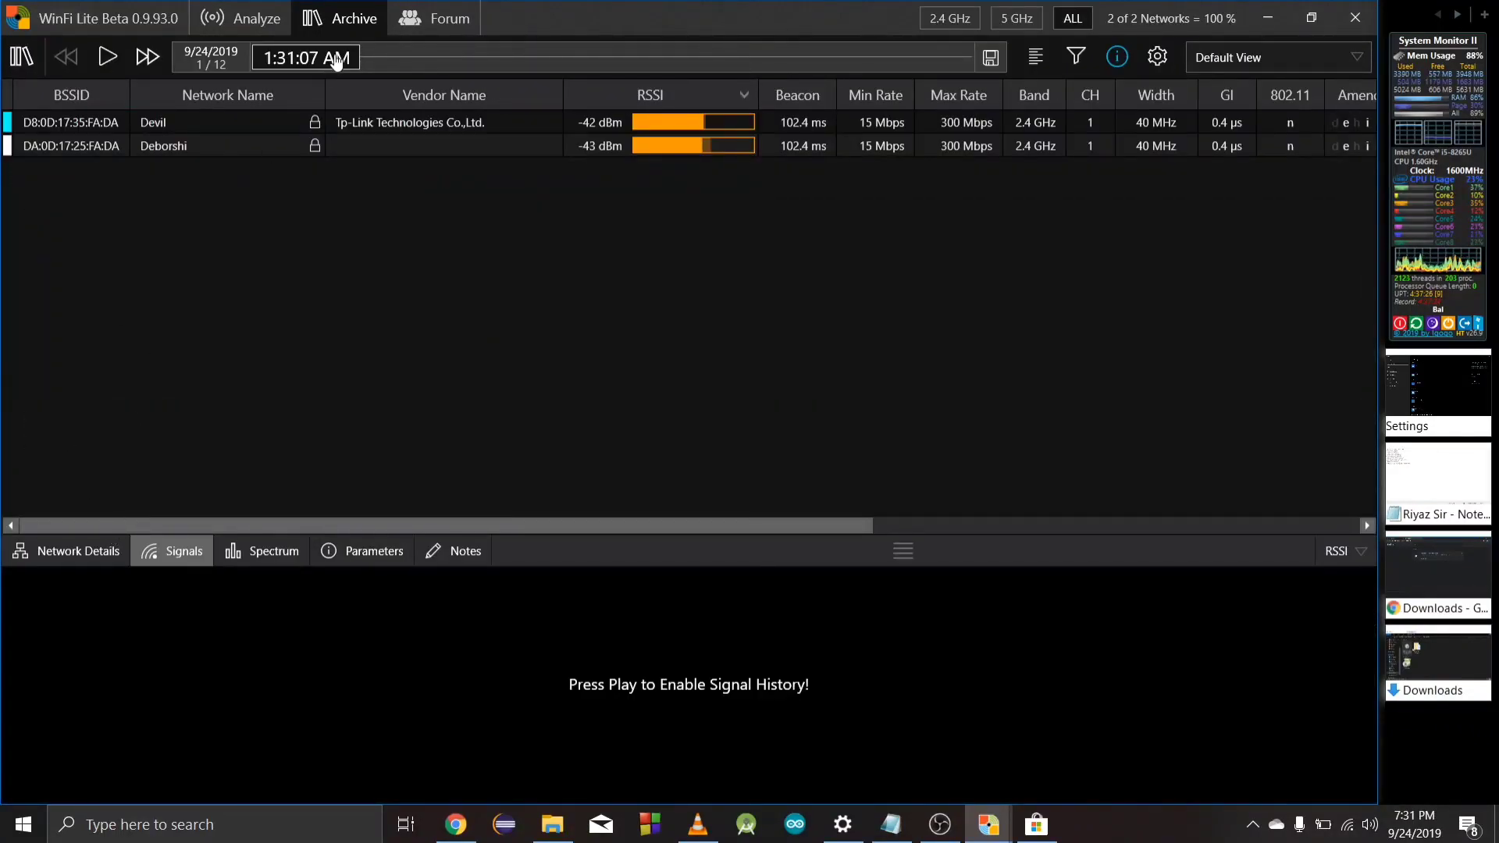
click(338, 18)
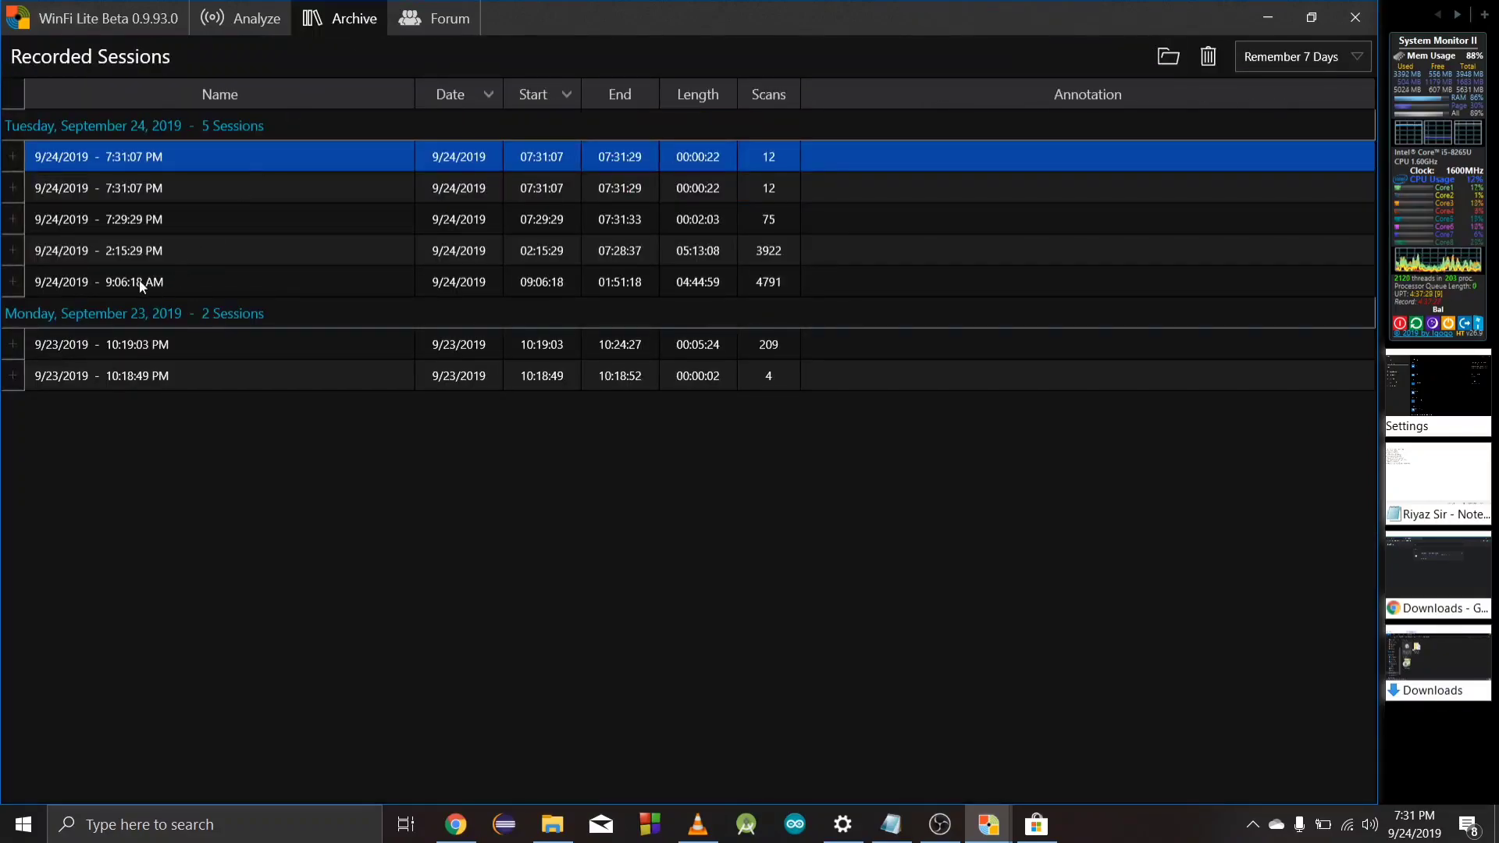
Replay the 9:06:18 AM session and show details for I3_fultala and Khulna Bazar.
double_click(138, 281)
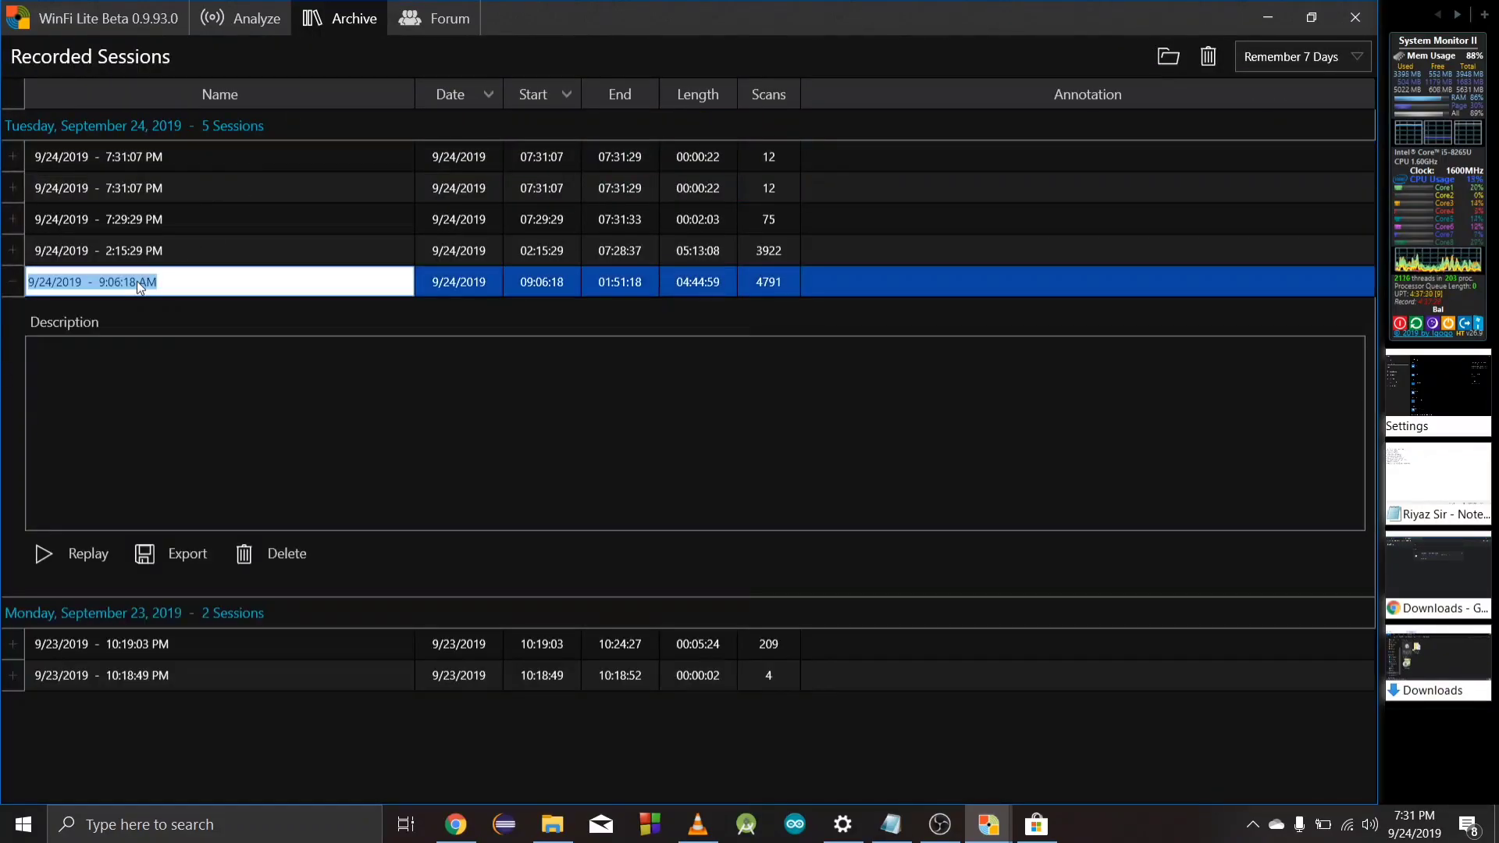
click(83, 555)
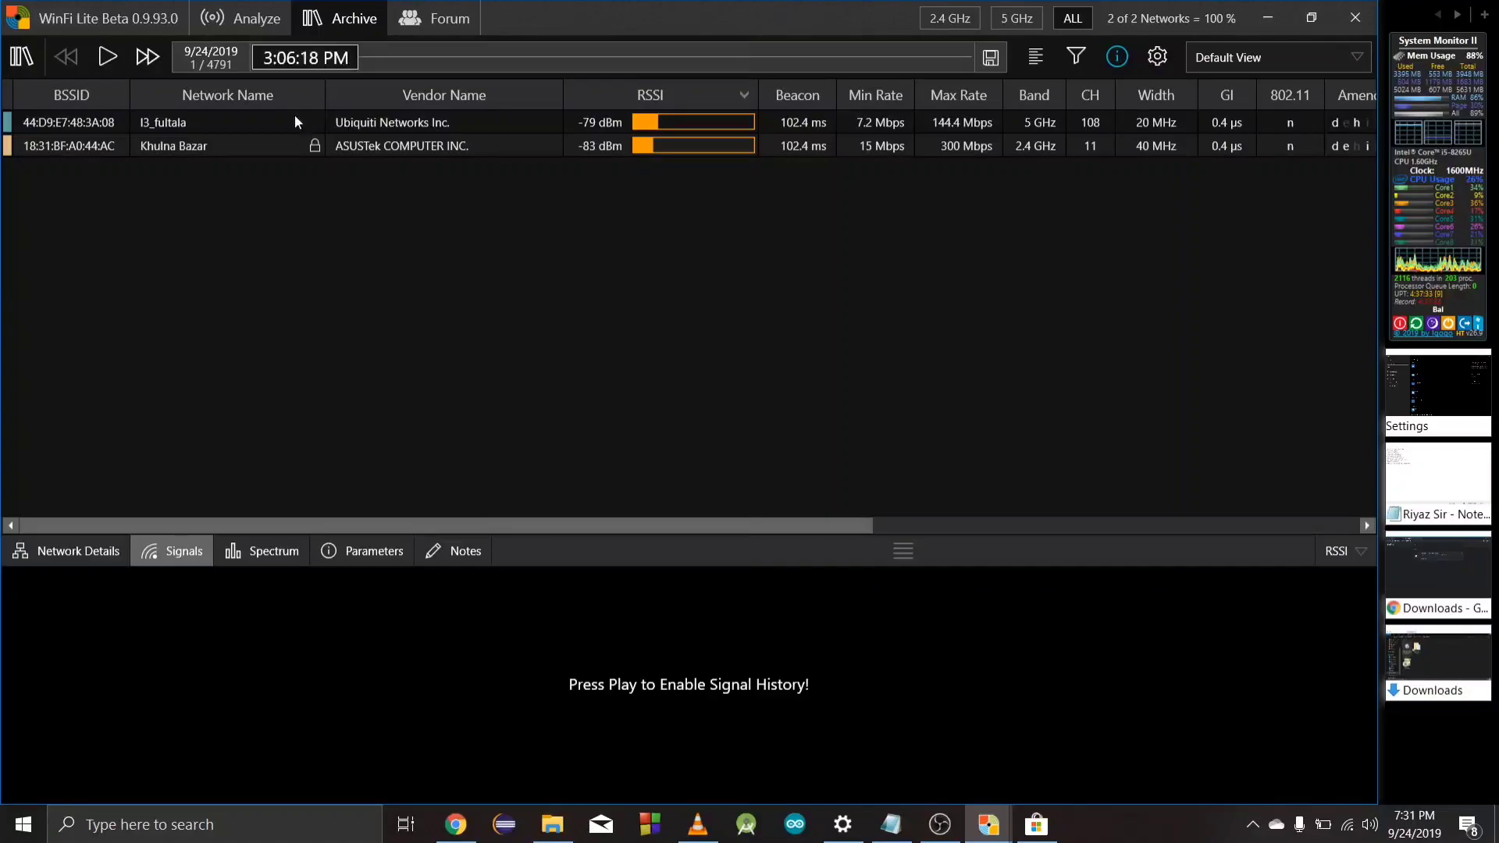
click(239, 132)
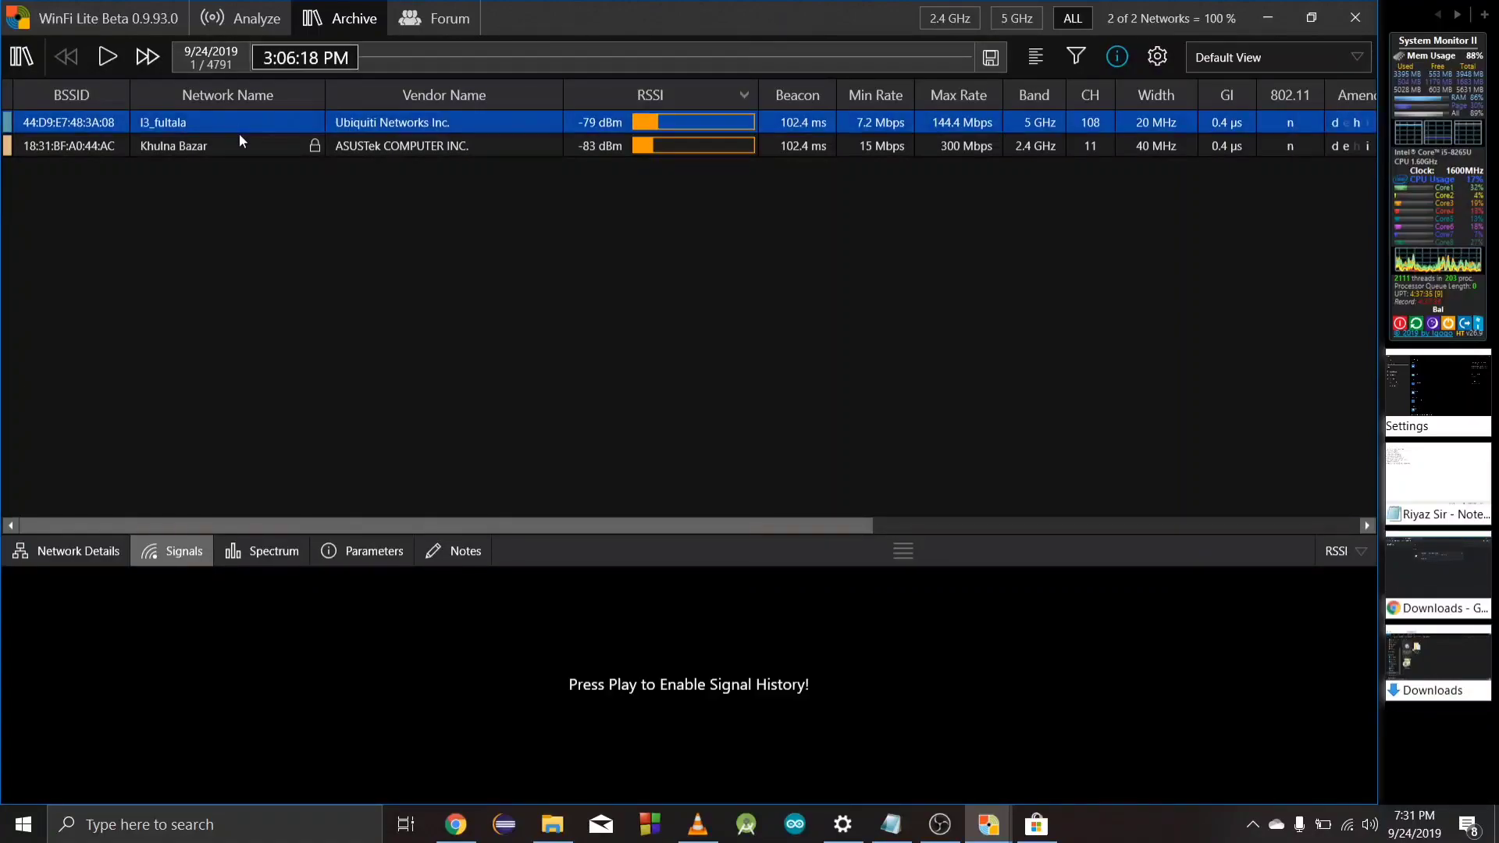
click(193, 156)
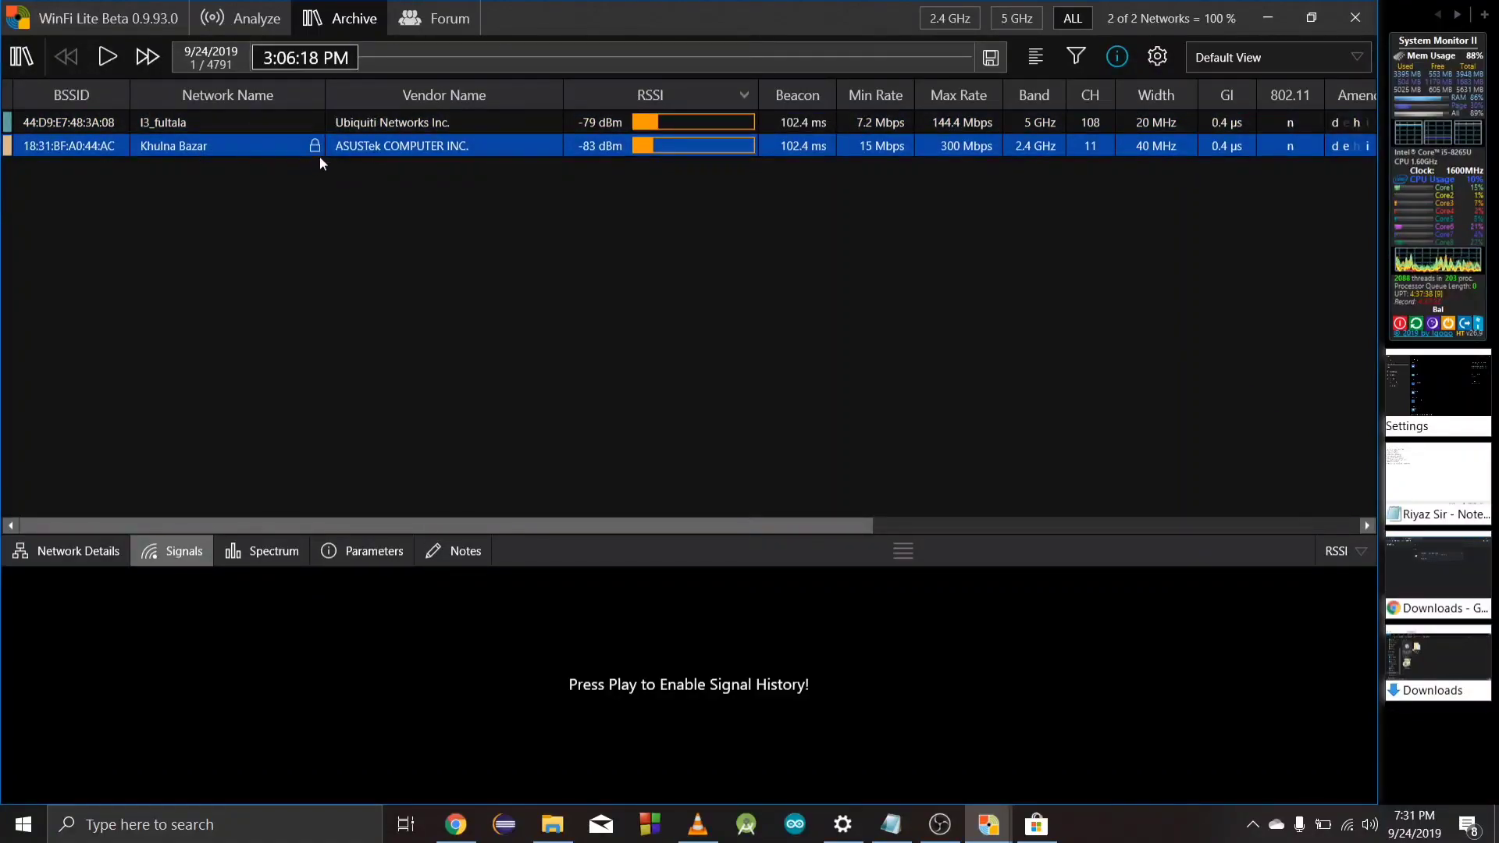
click(59, 553)
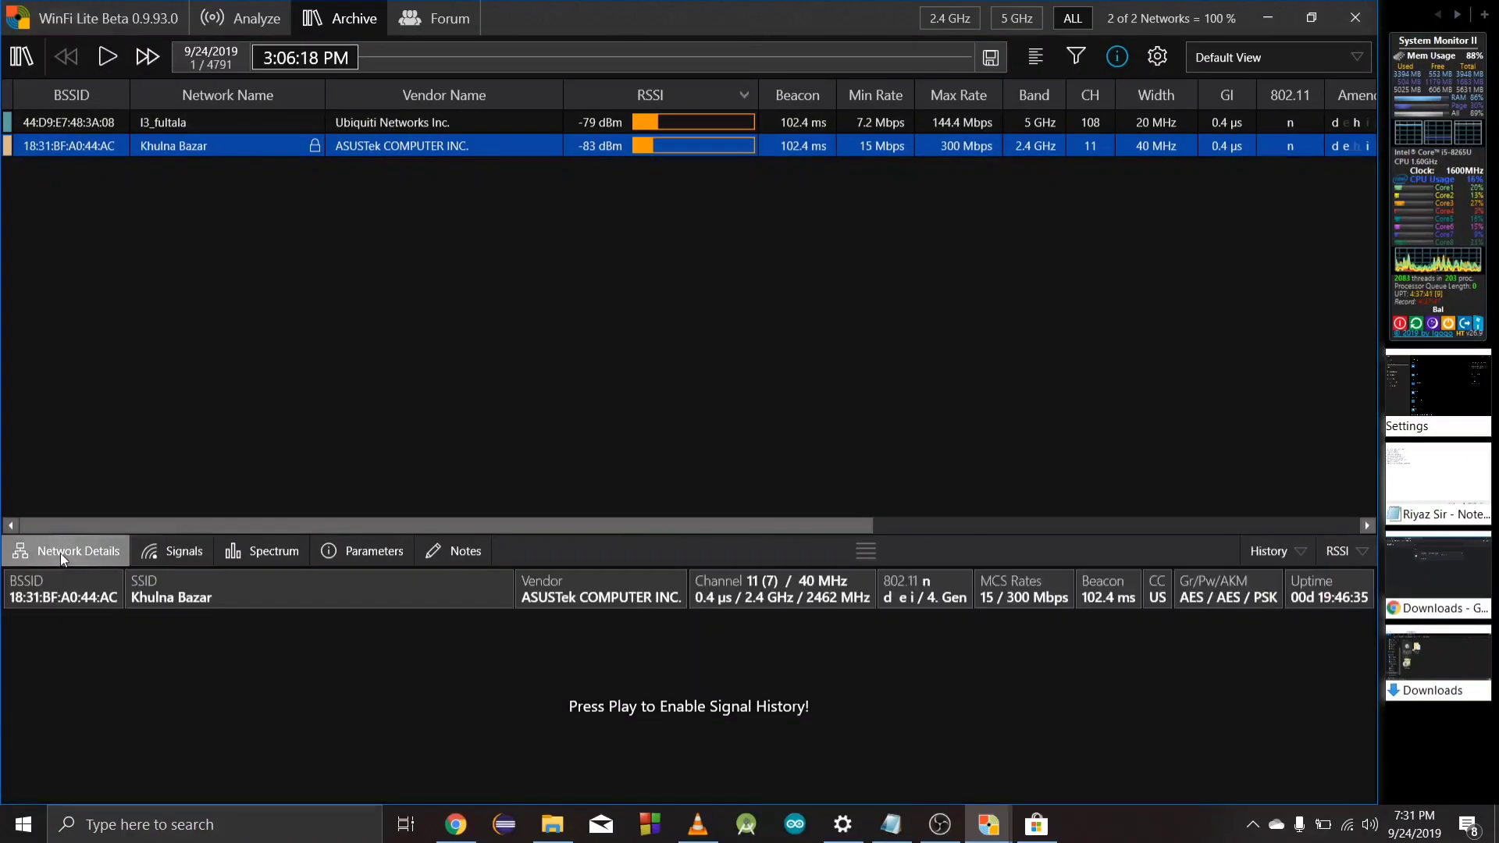
Play back the session and review Khulna Bazar's signal history, channel spectrum and parameters.
click(115, 63)
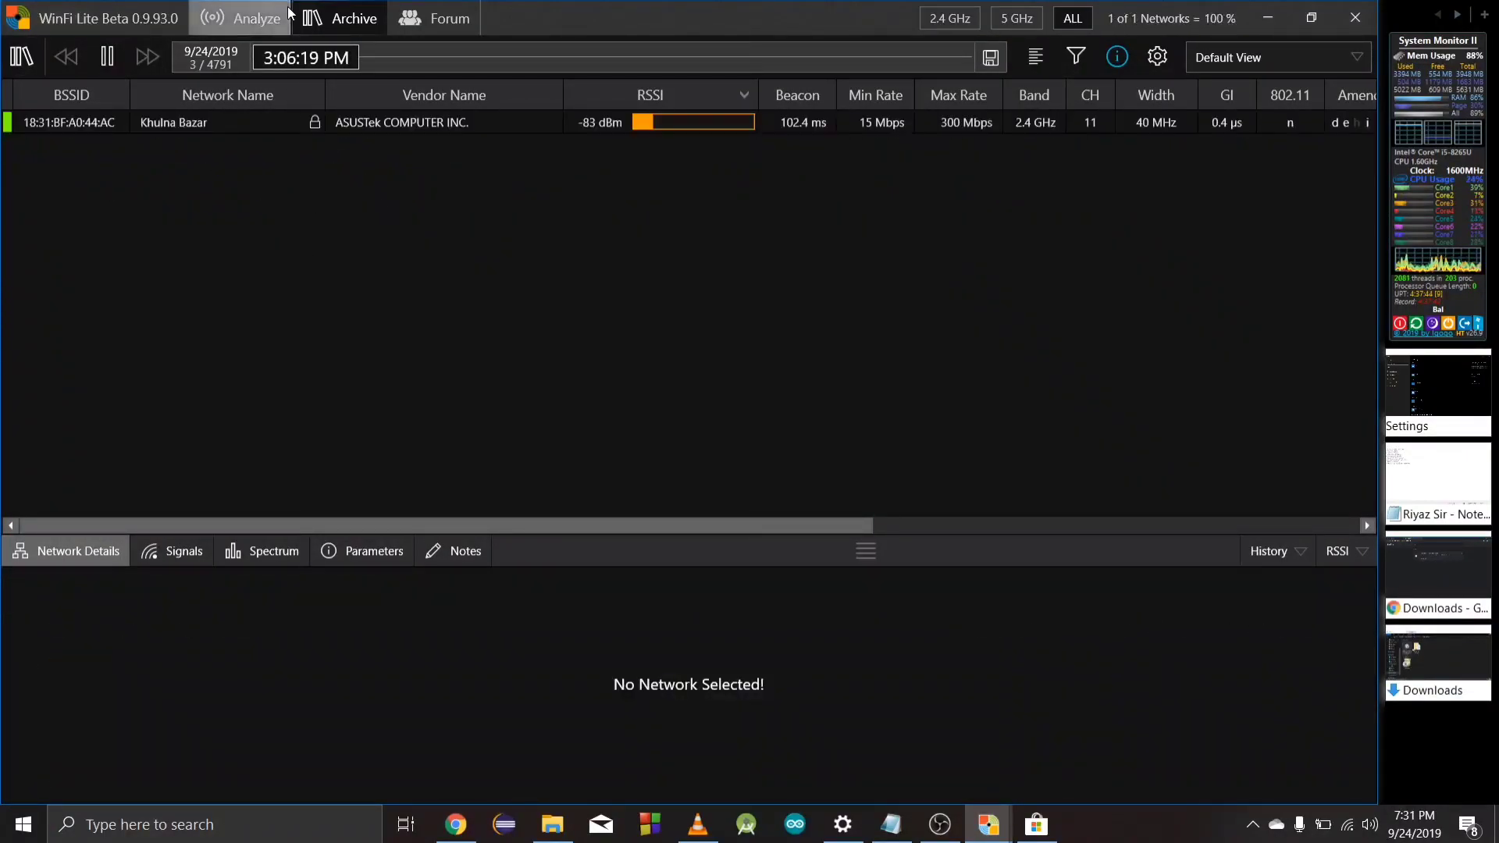
click(271, 122)
click(198, 542)
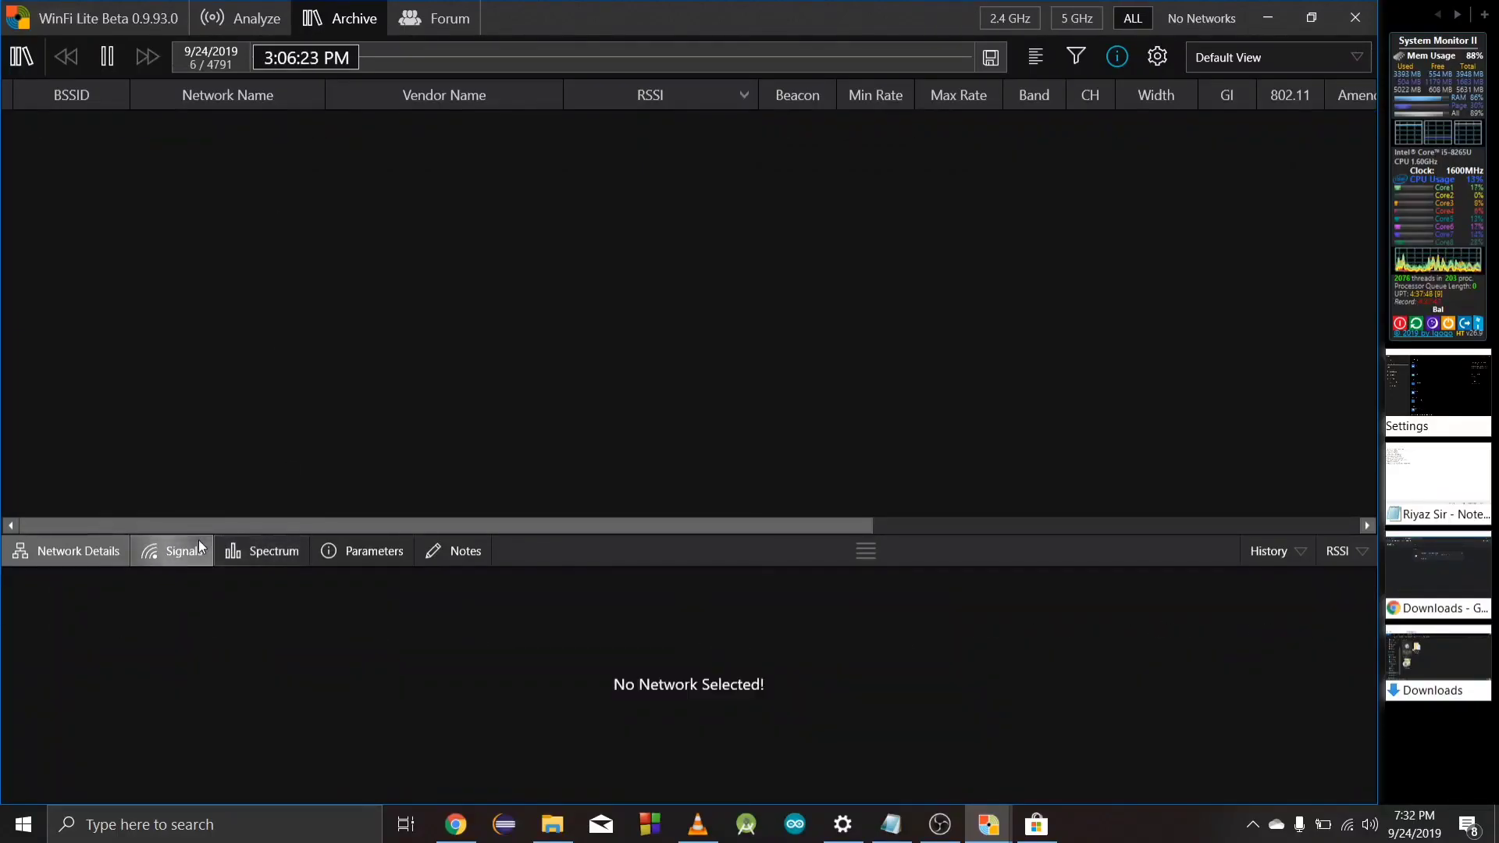
click(269, 555)
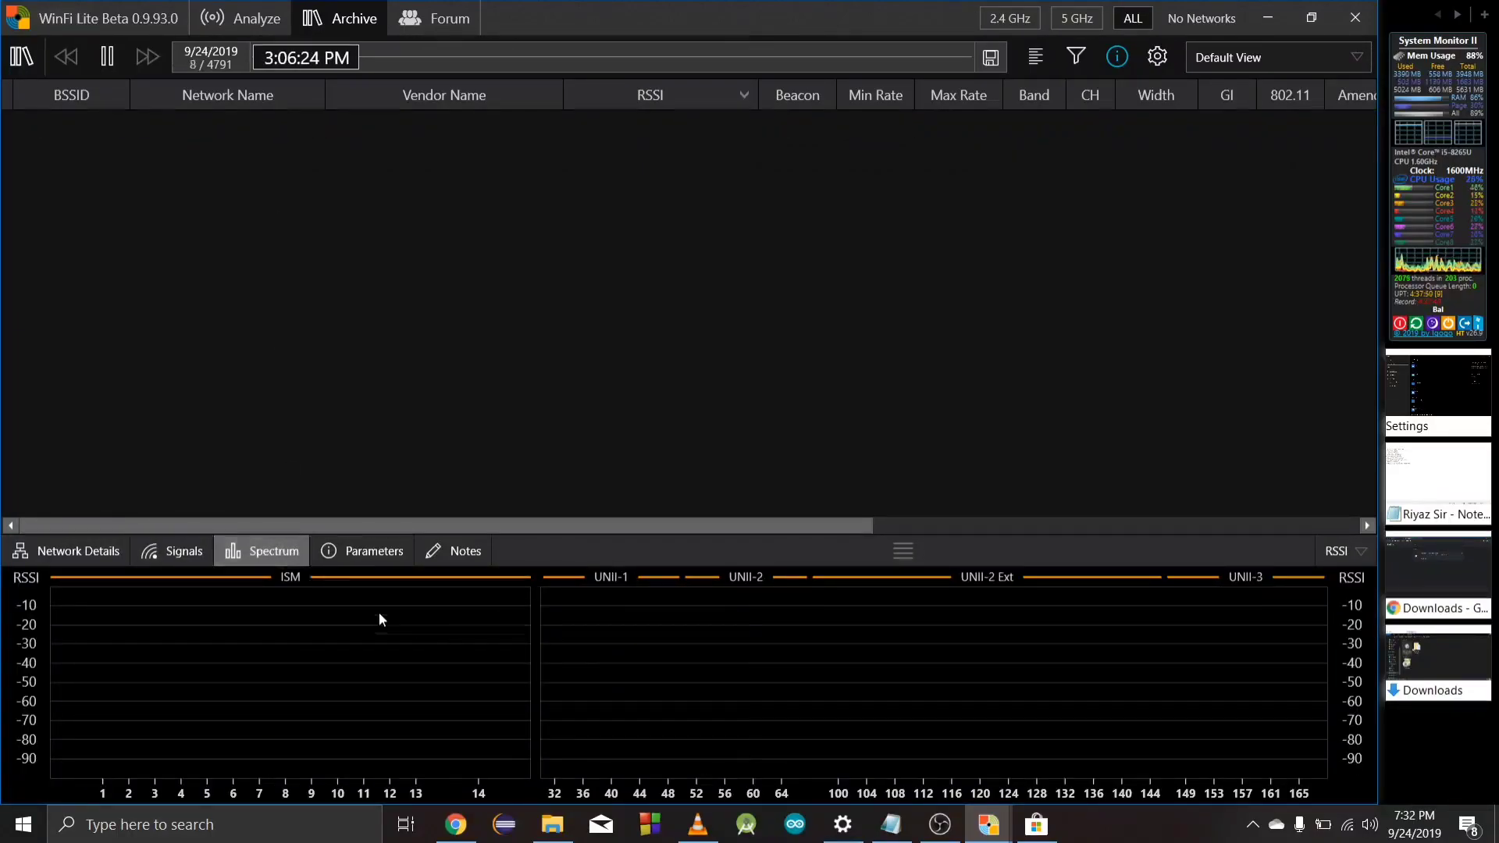
click(342, 562)
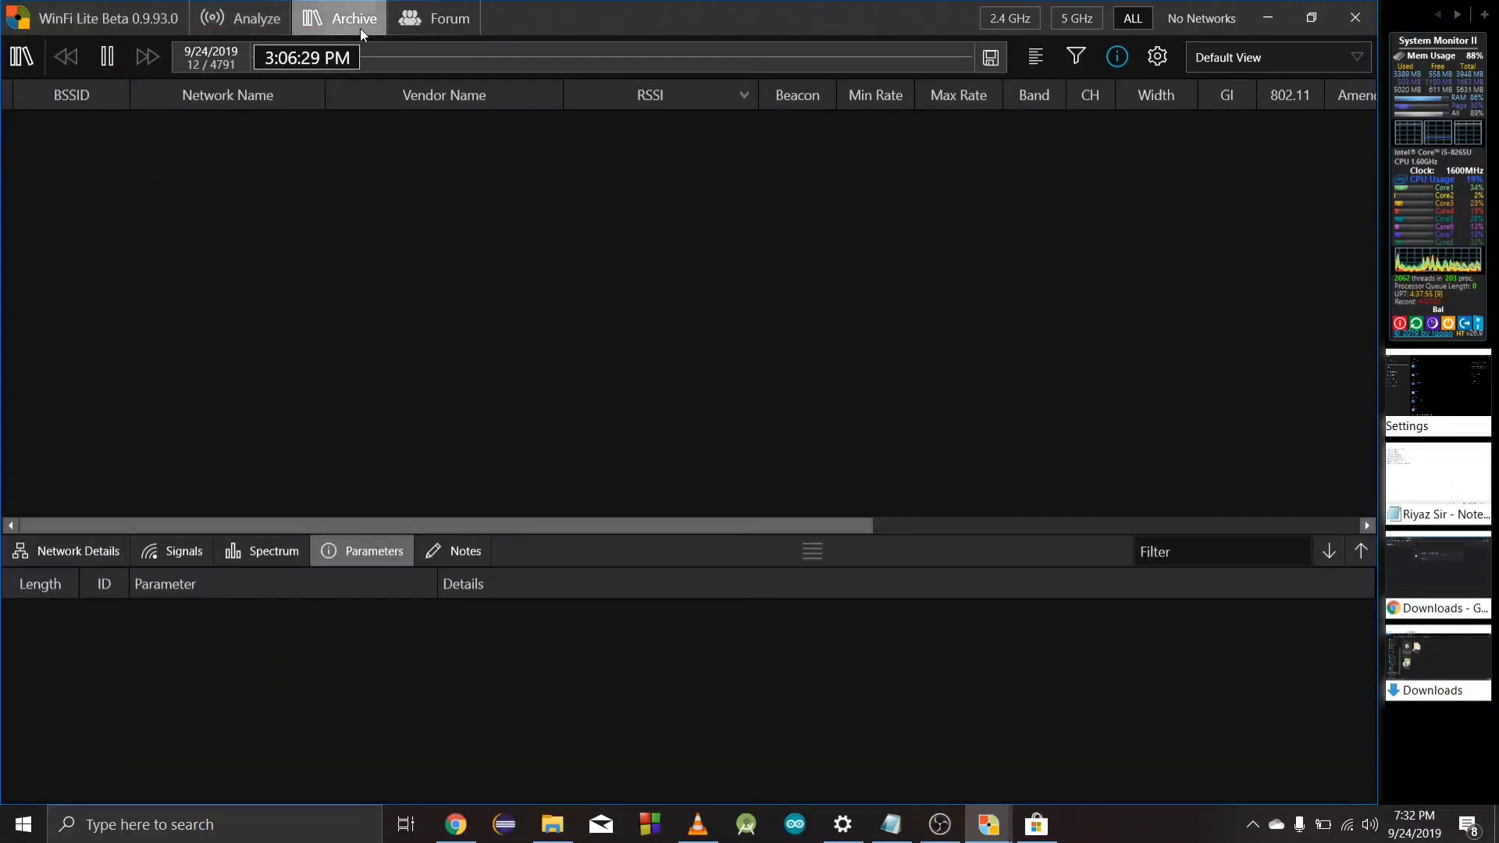
Return to live analysis and chart the Devil network's RSSI history in the Signals pane.
click(251, 26)
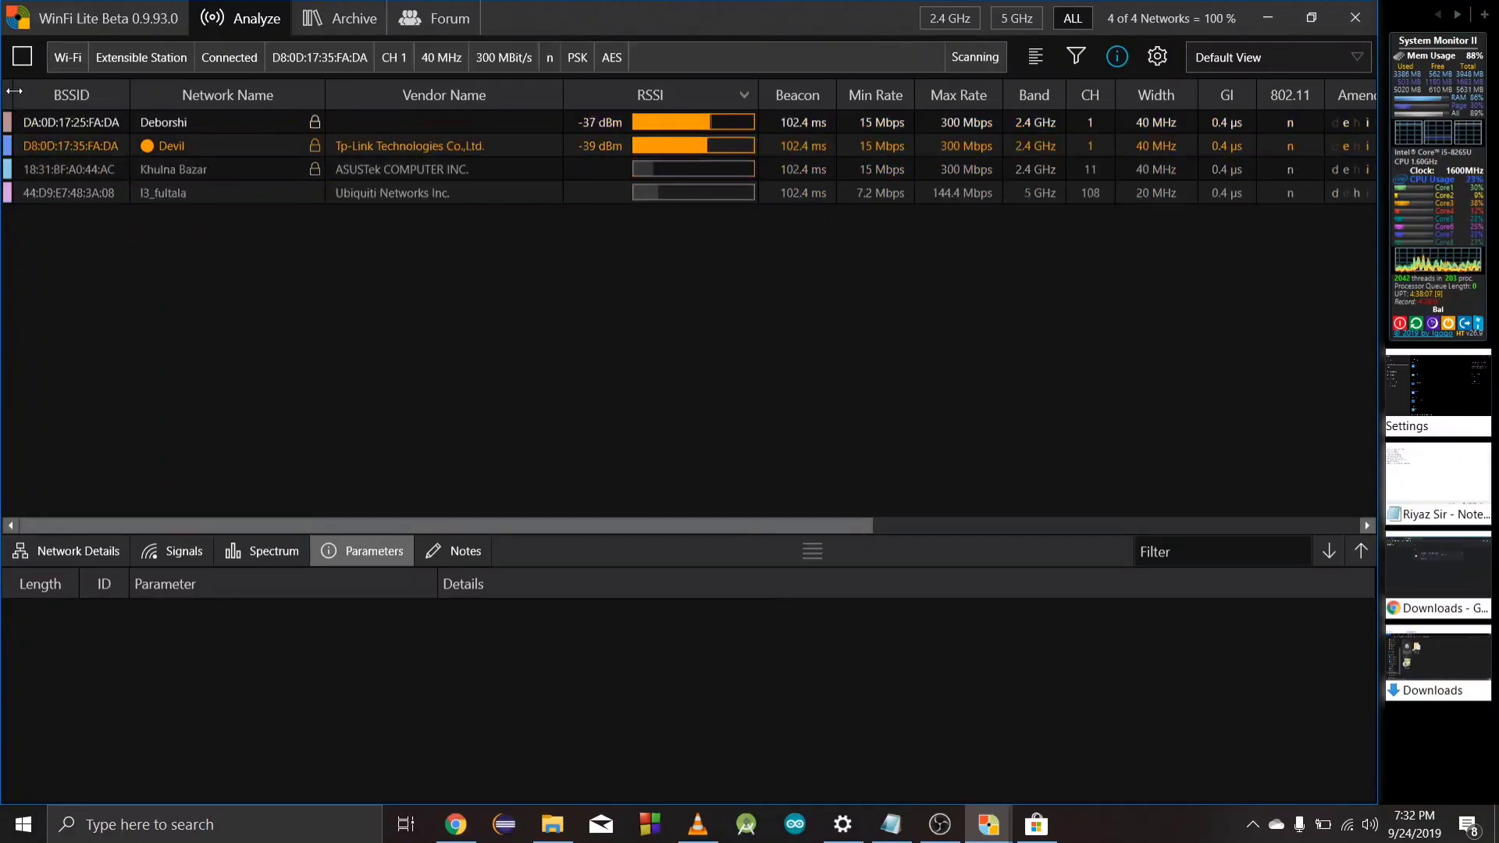
click(111, 125)
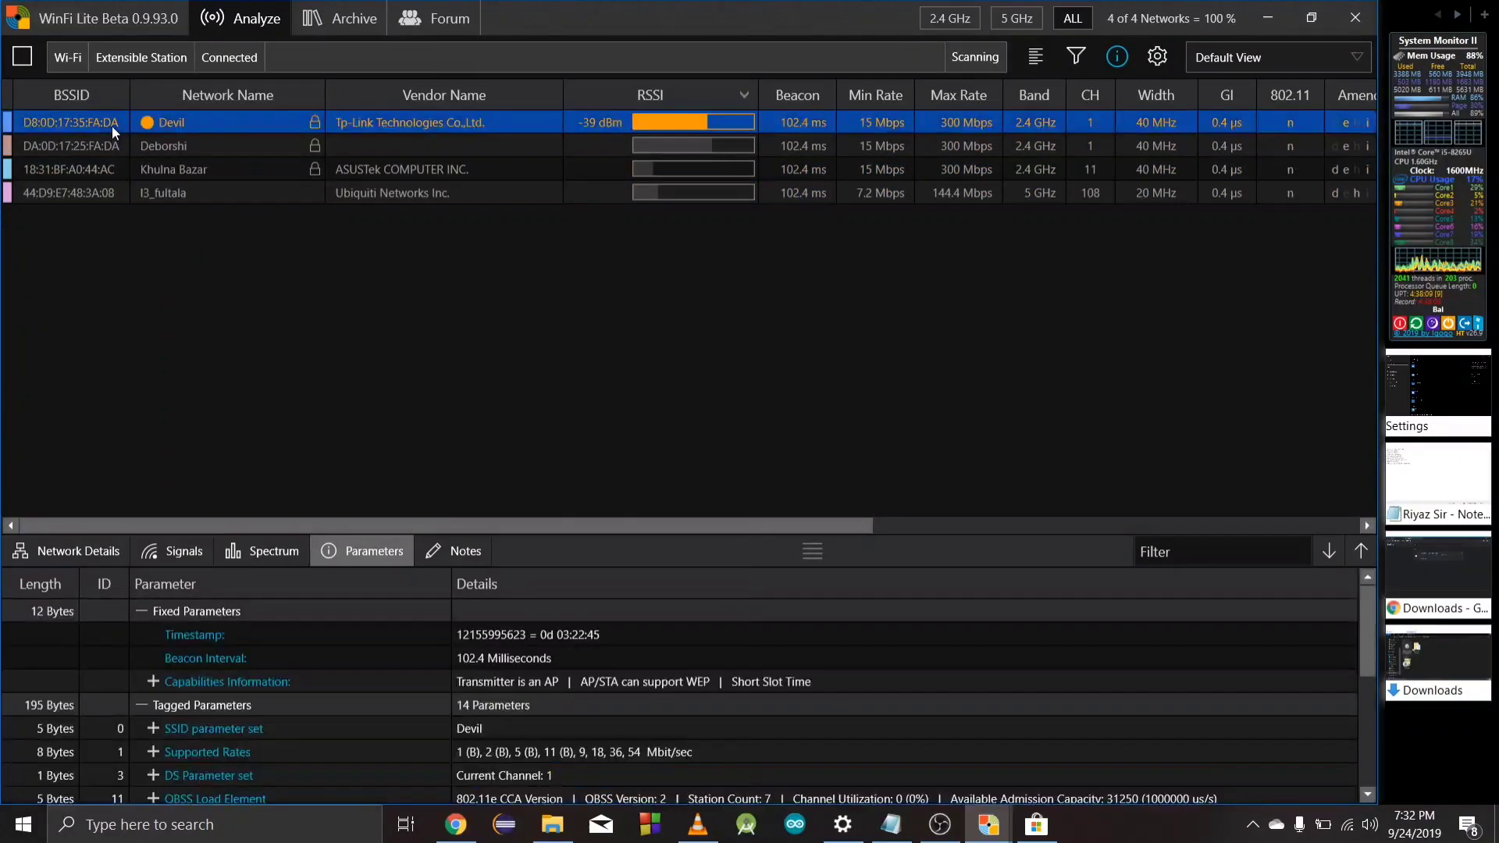
click(172, 563)
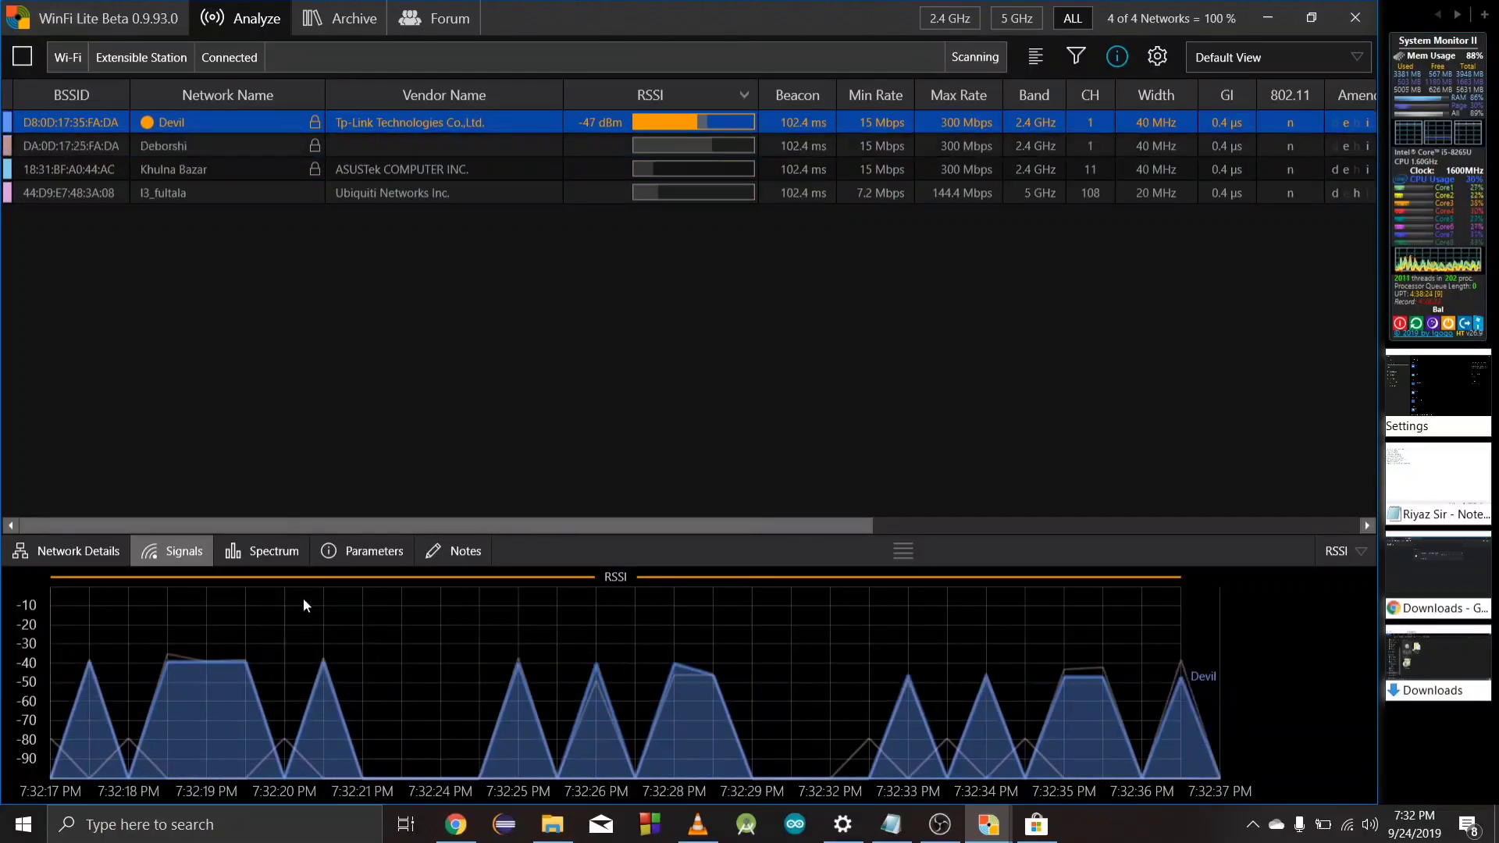
click(269, 558)
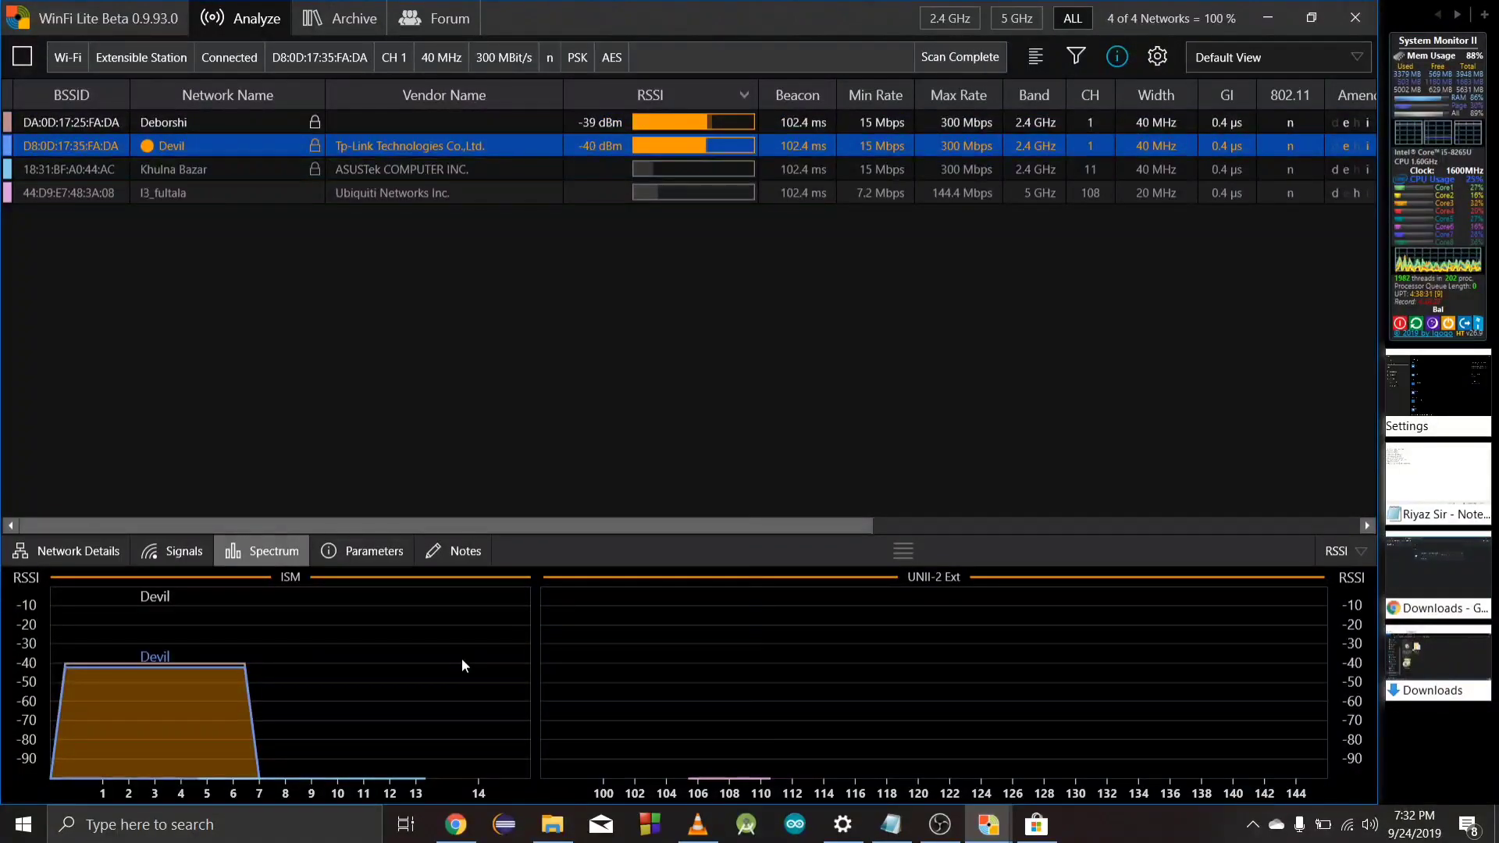
click(385, 550)
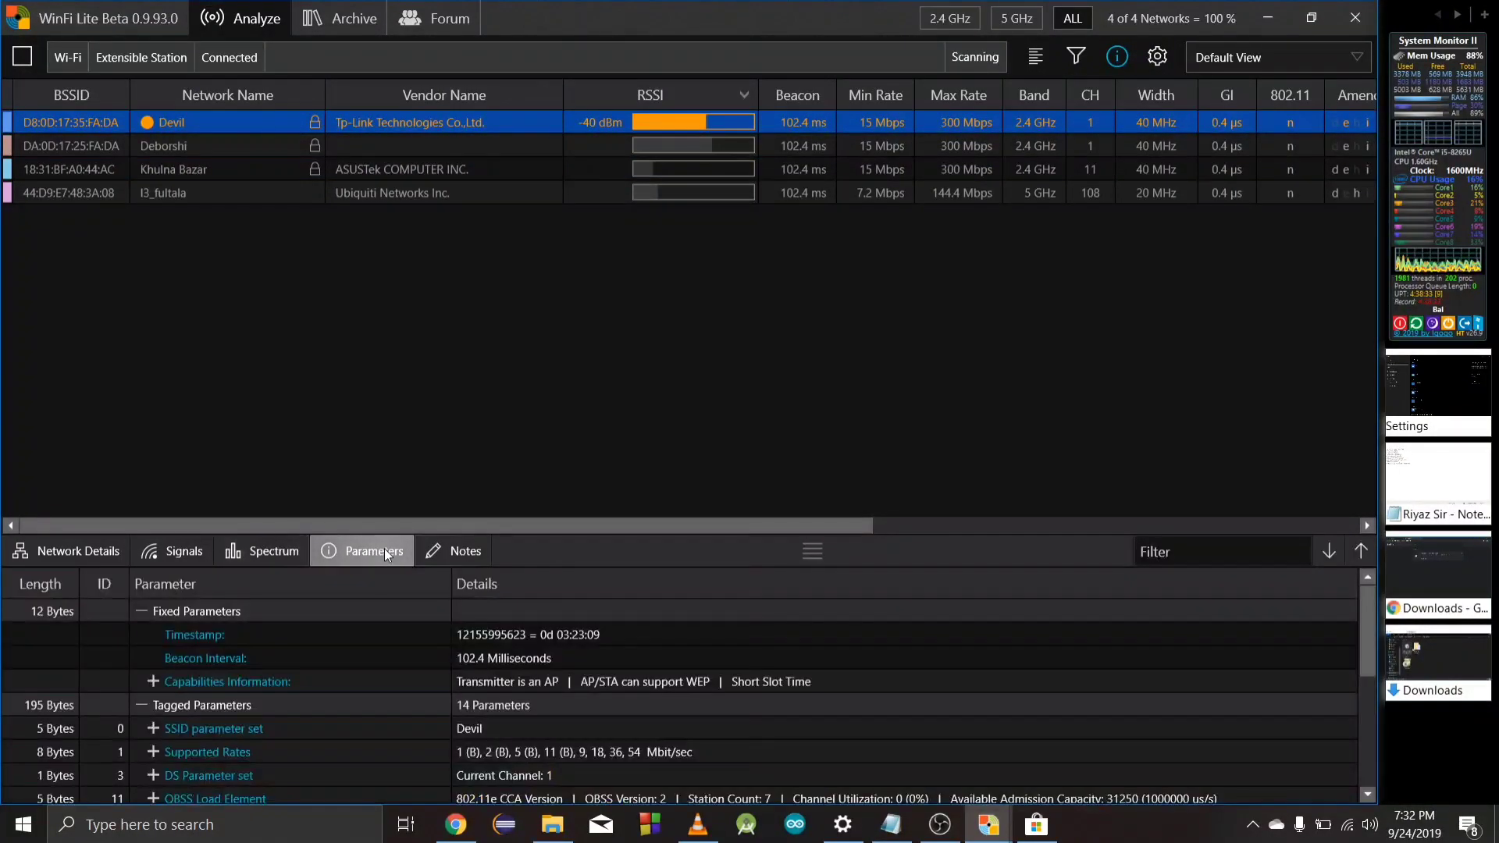
scroll(485, 705, down, 4)
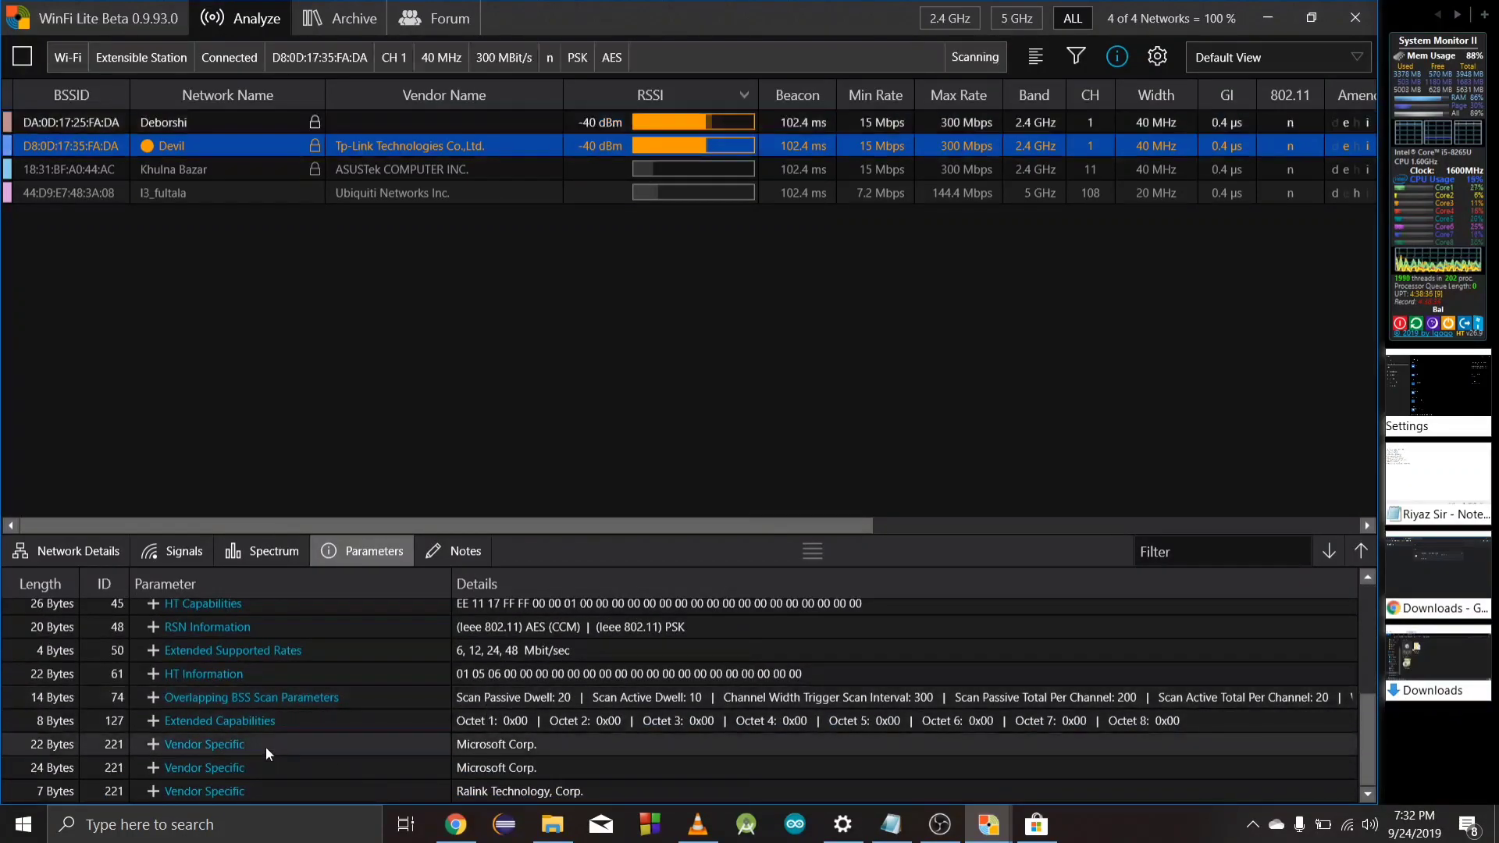
scroll(266, 746, up, 5)
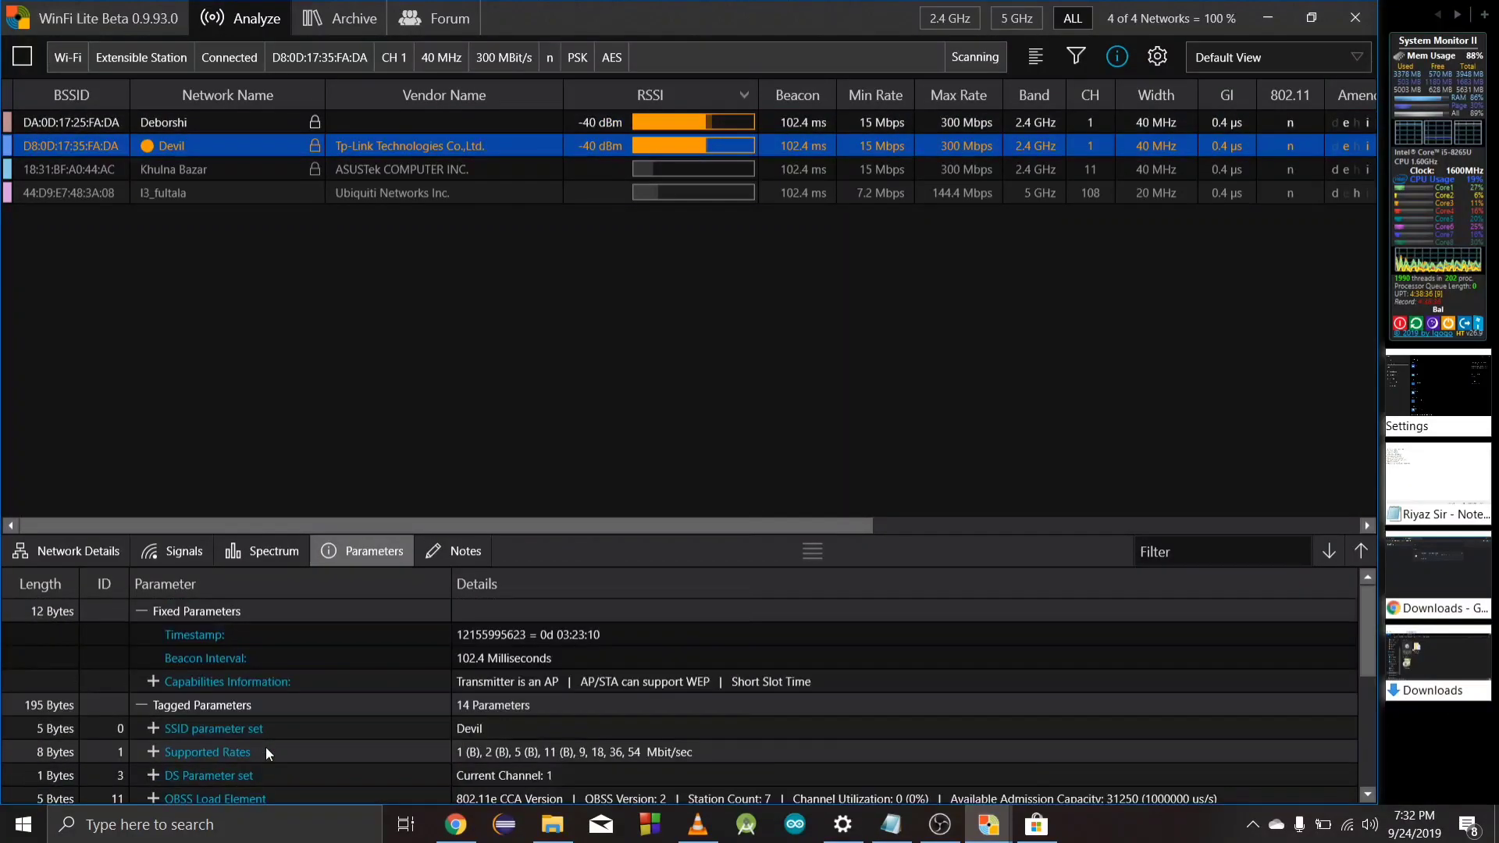
click(229, 682)
scroll(428, 777, down, 5)
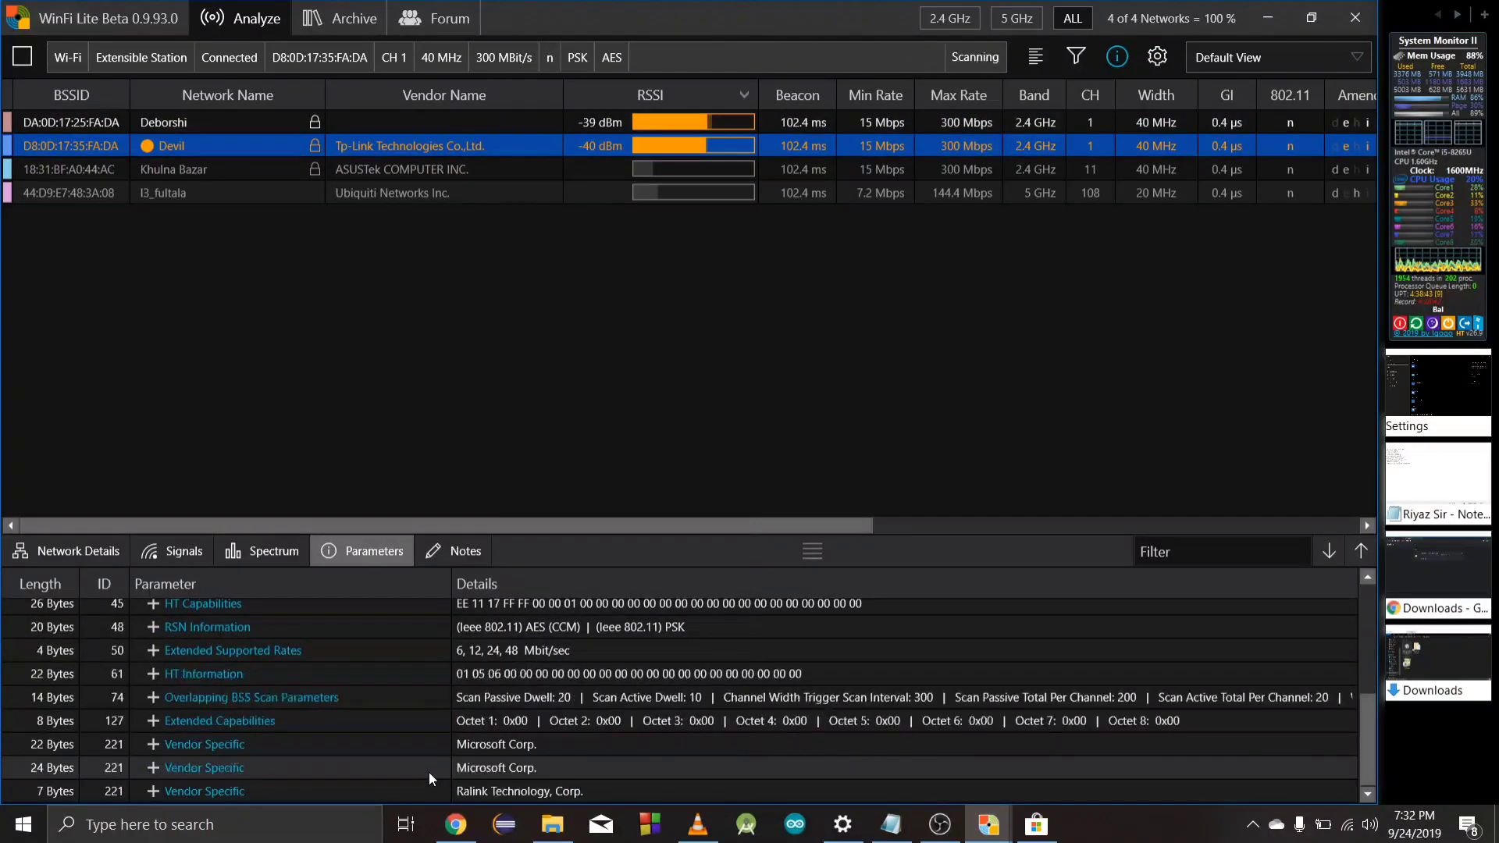
scroll(457, 703, up, 5)
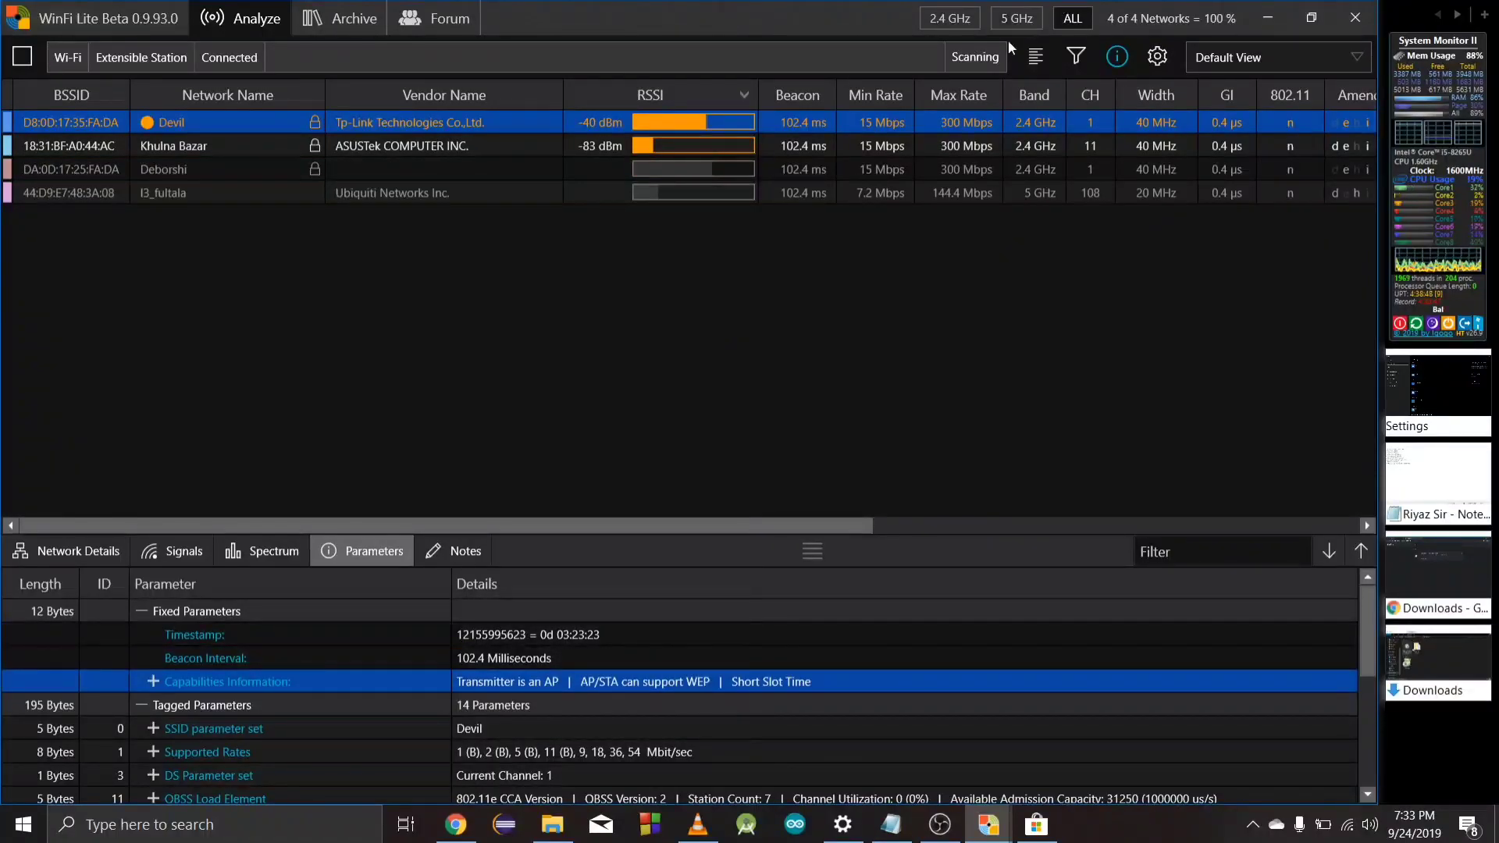
Filter the network list to 5 GHz, 2.4 GHz, 5 GHz again, then all bands.
click(1020, 19)
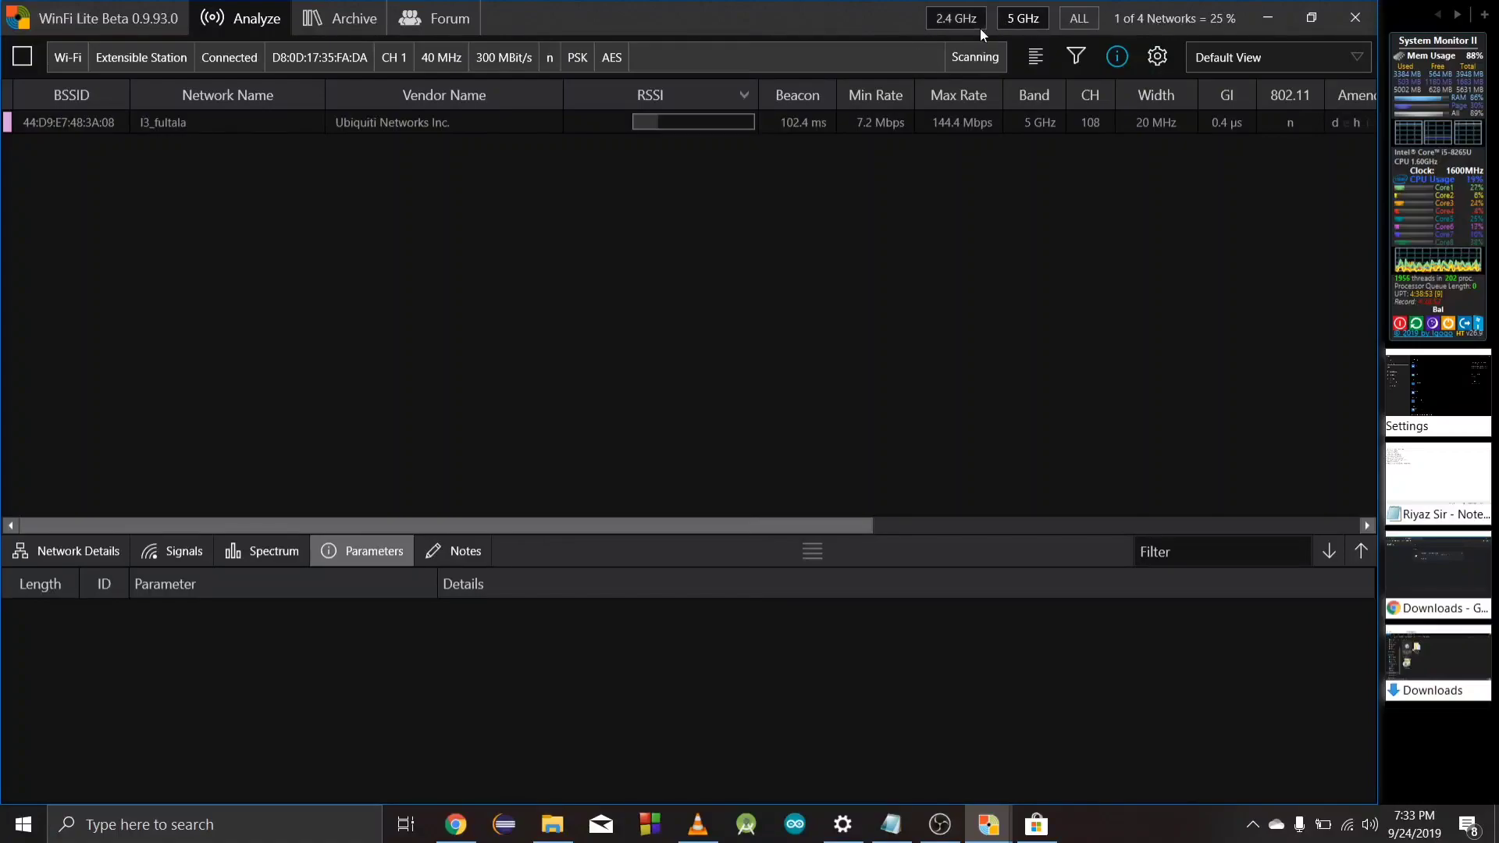
click(944, 20)
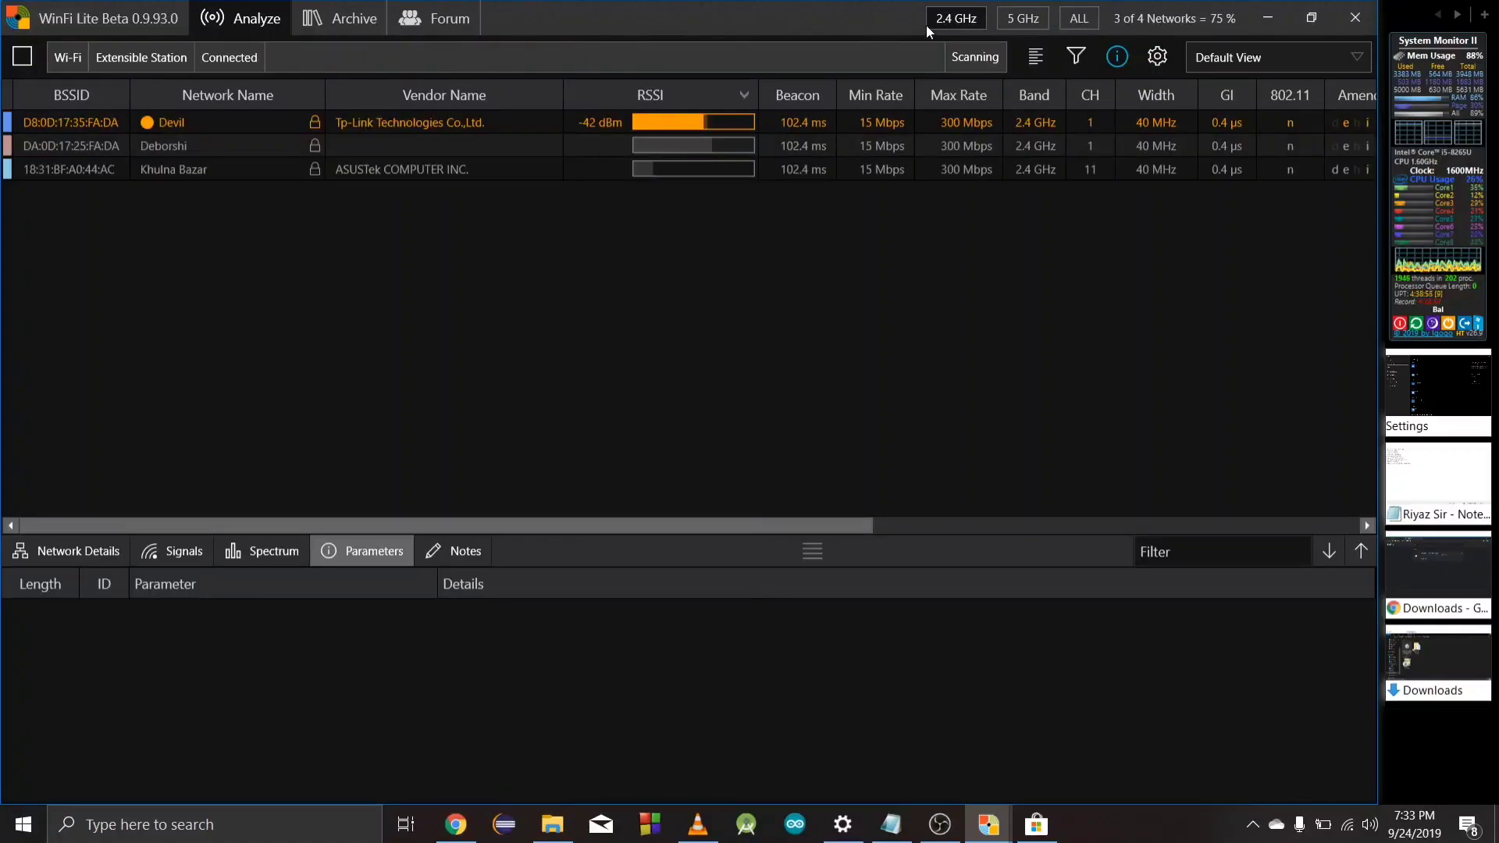
click(1018, 20)
click(1089, 21)
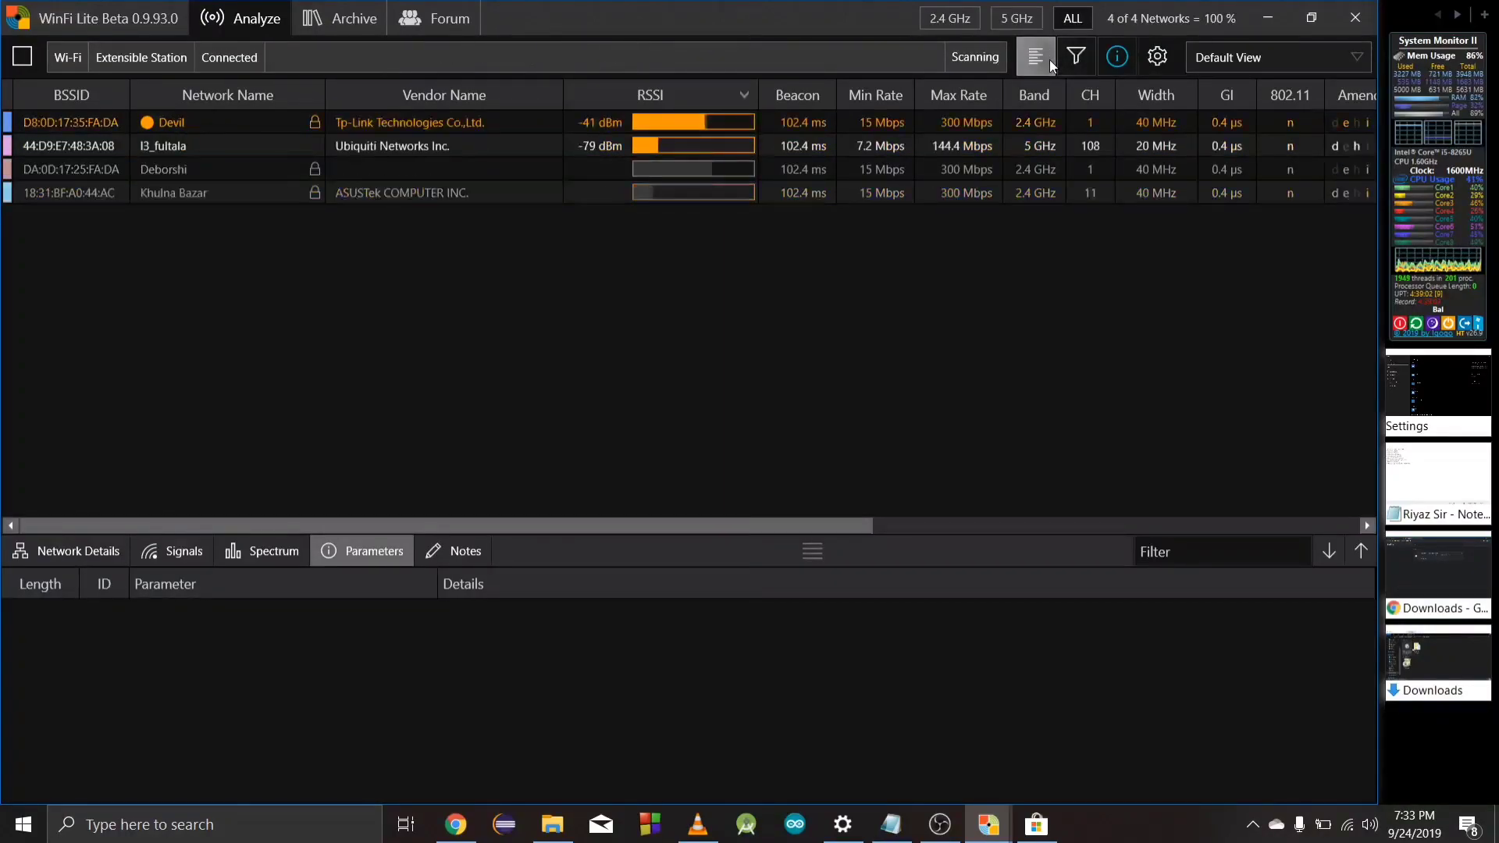
Toggle the column grouping area, then open and close the network filter panel.
click(1036, 57)
click(1036, 57)
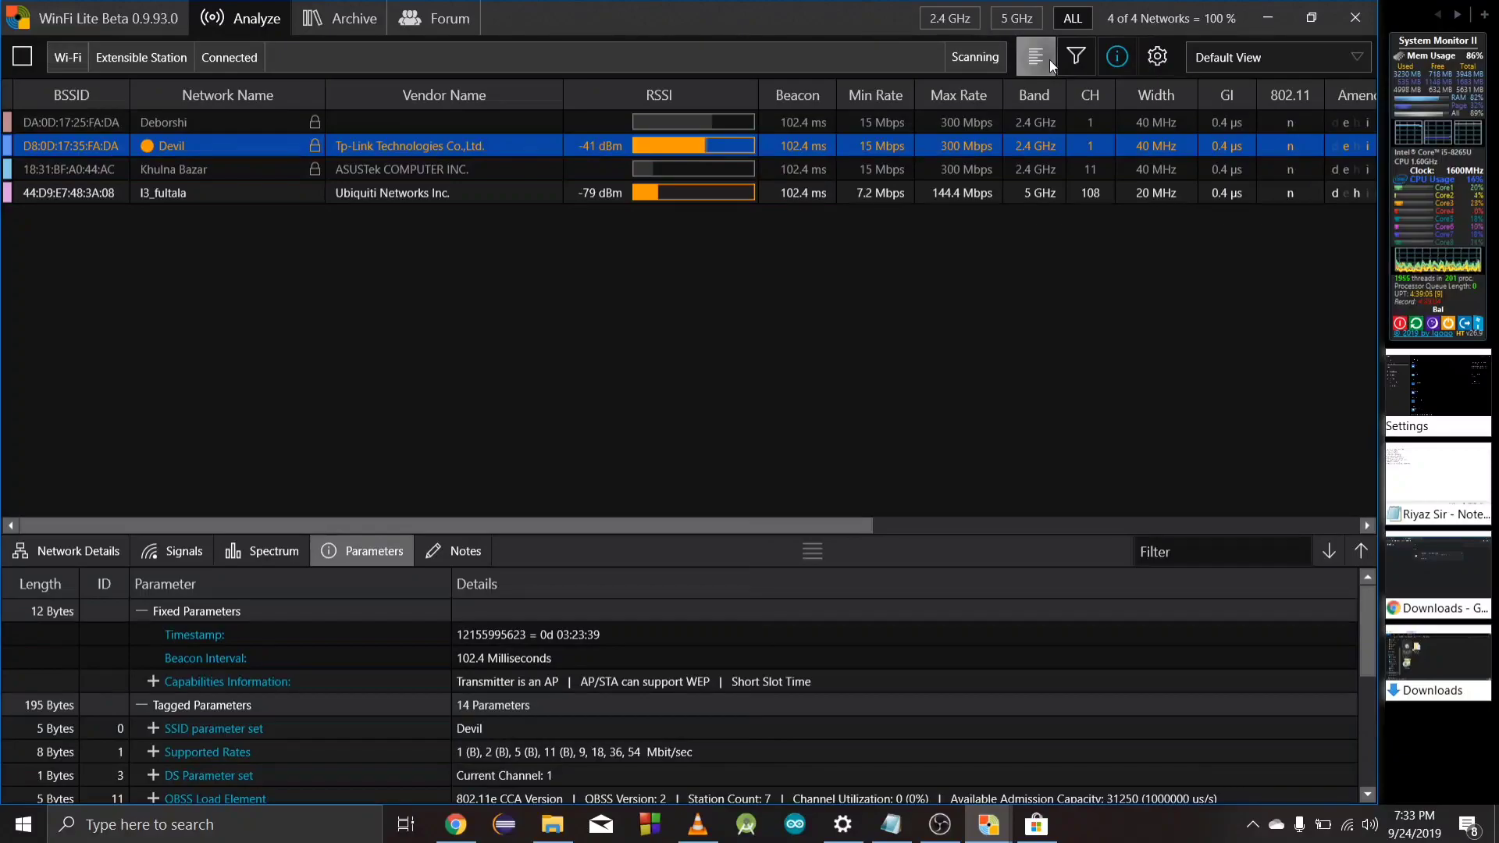
click(1036, 57)
click(1049, 60)
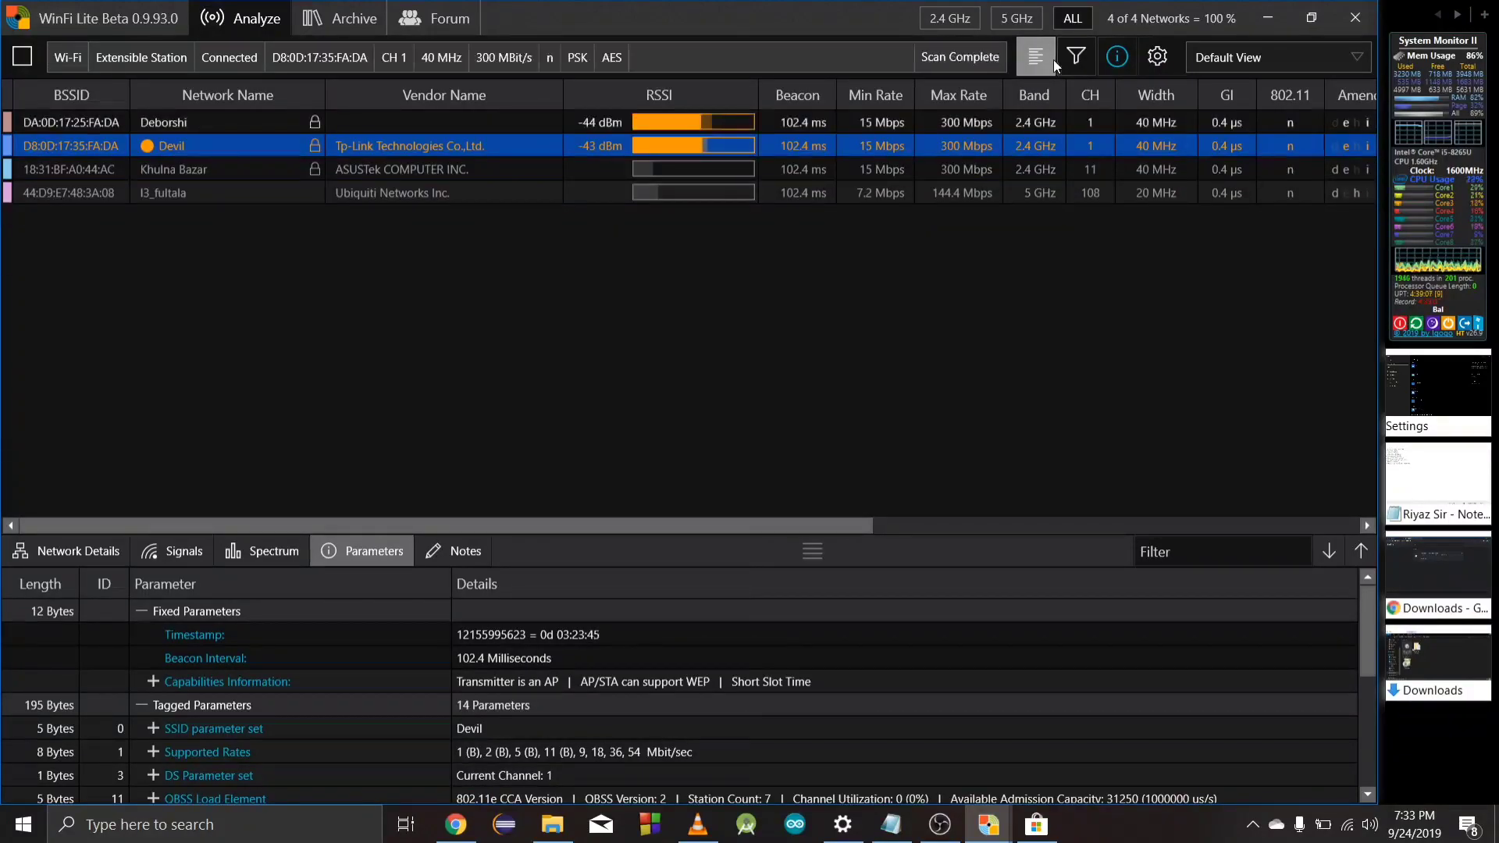
click(1081, 72)
click(1081, 73)
Review filter options, RSSI thresholds and the MAC text filter, close the panel, and toggle the details pane.
click(1081, 72)
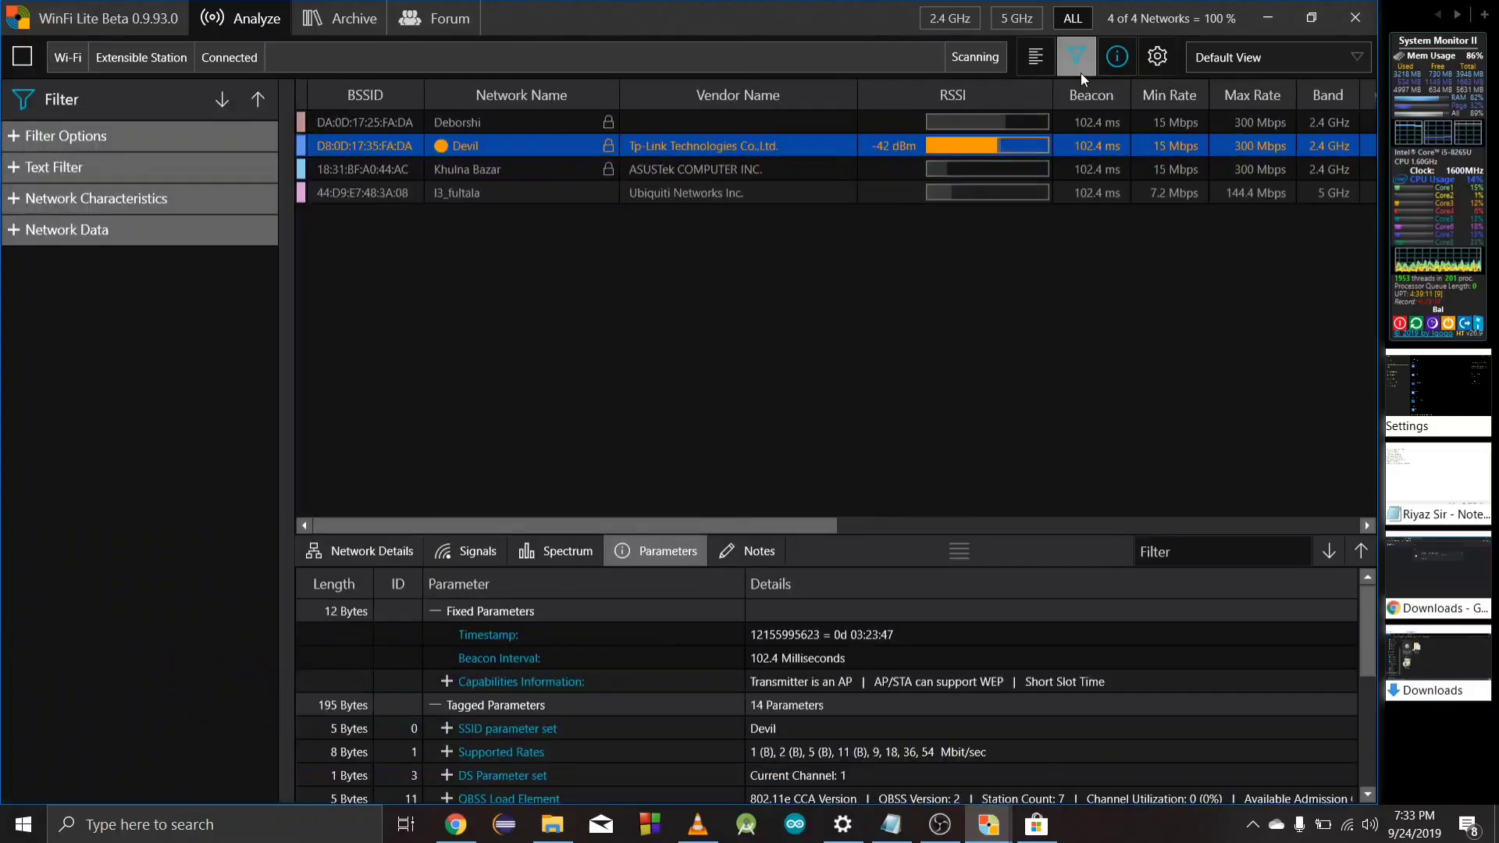
click(22, 140)
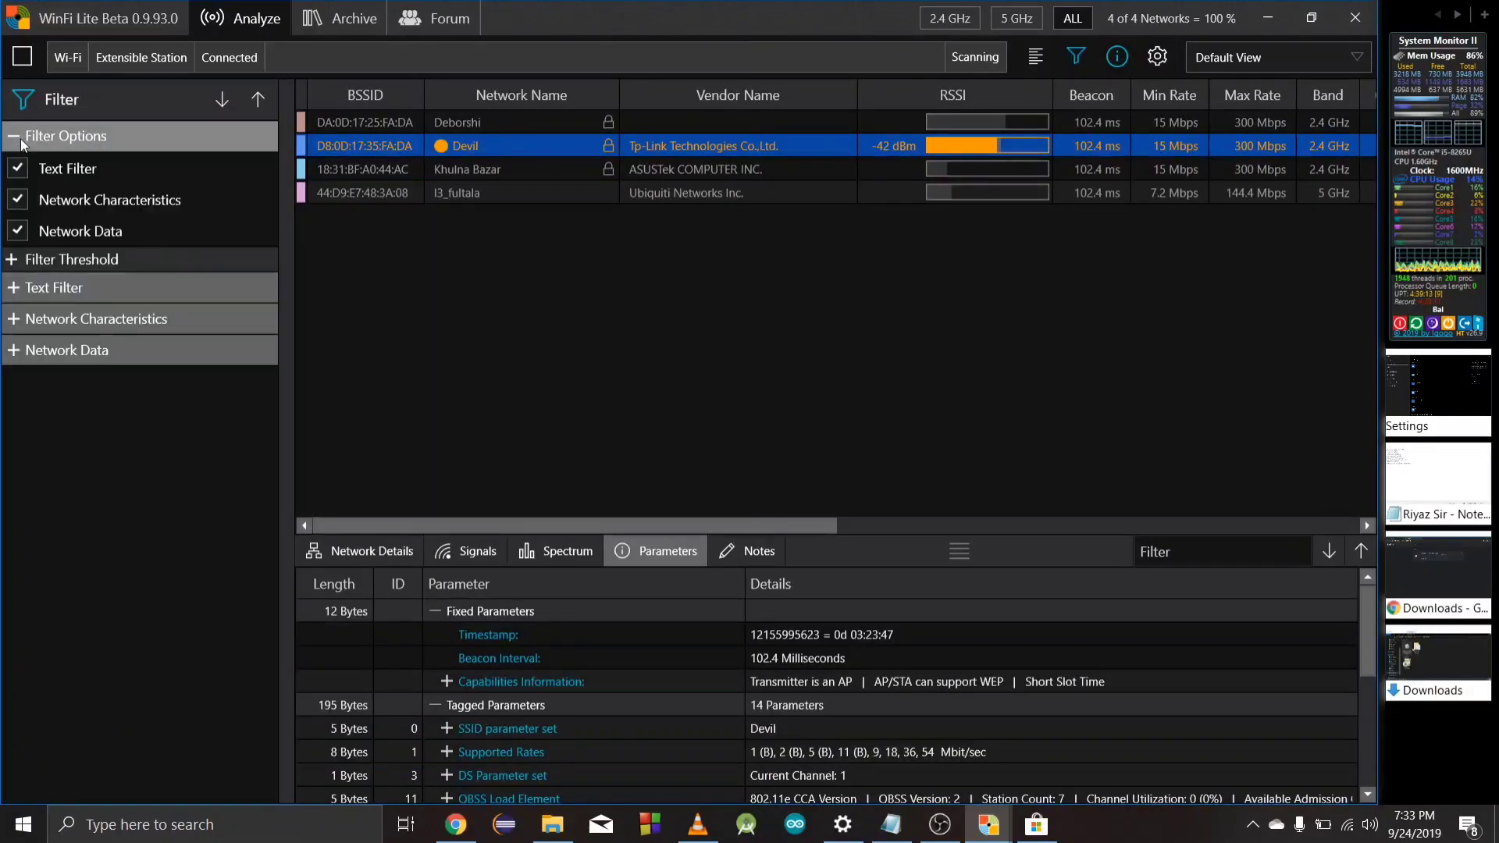
click(30, 269)
click(34, 509)
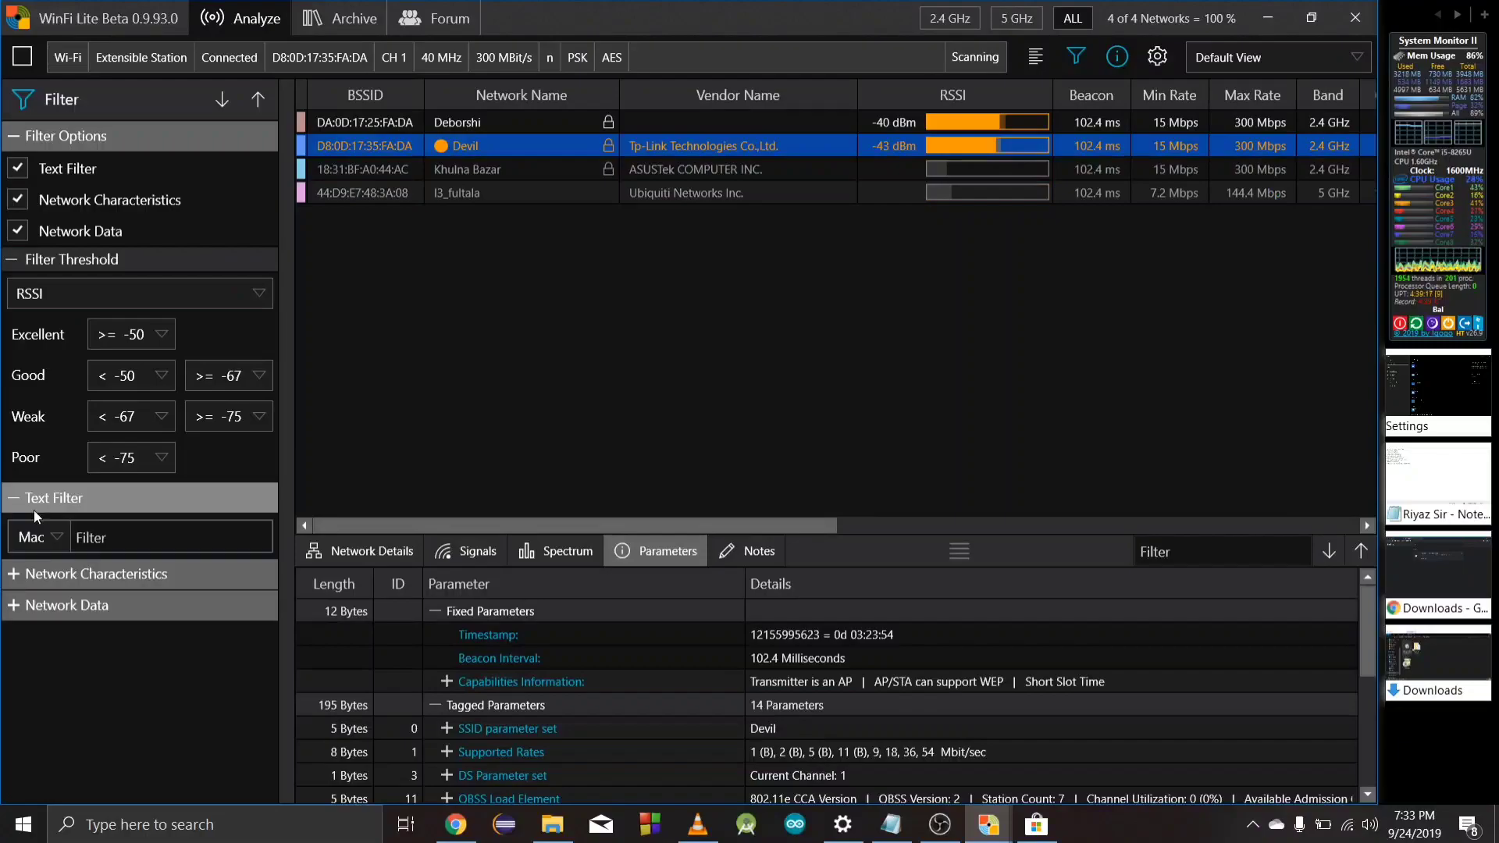
click(1084, 57)
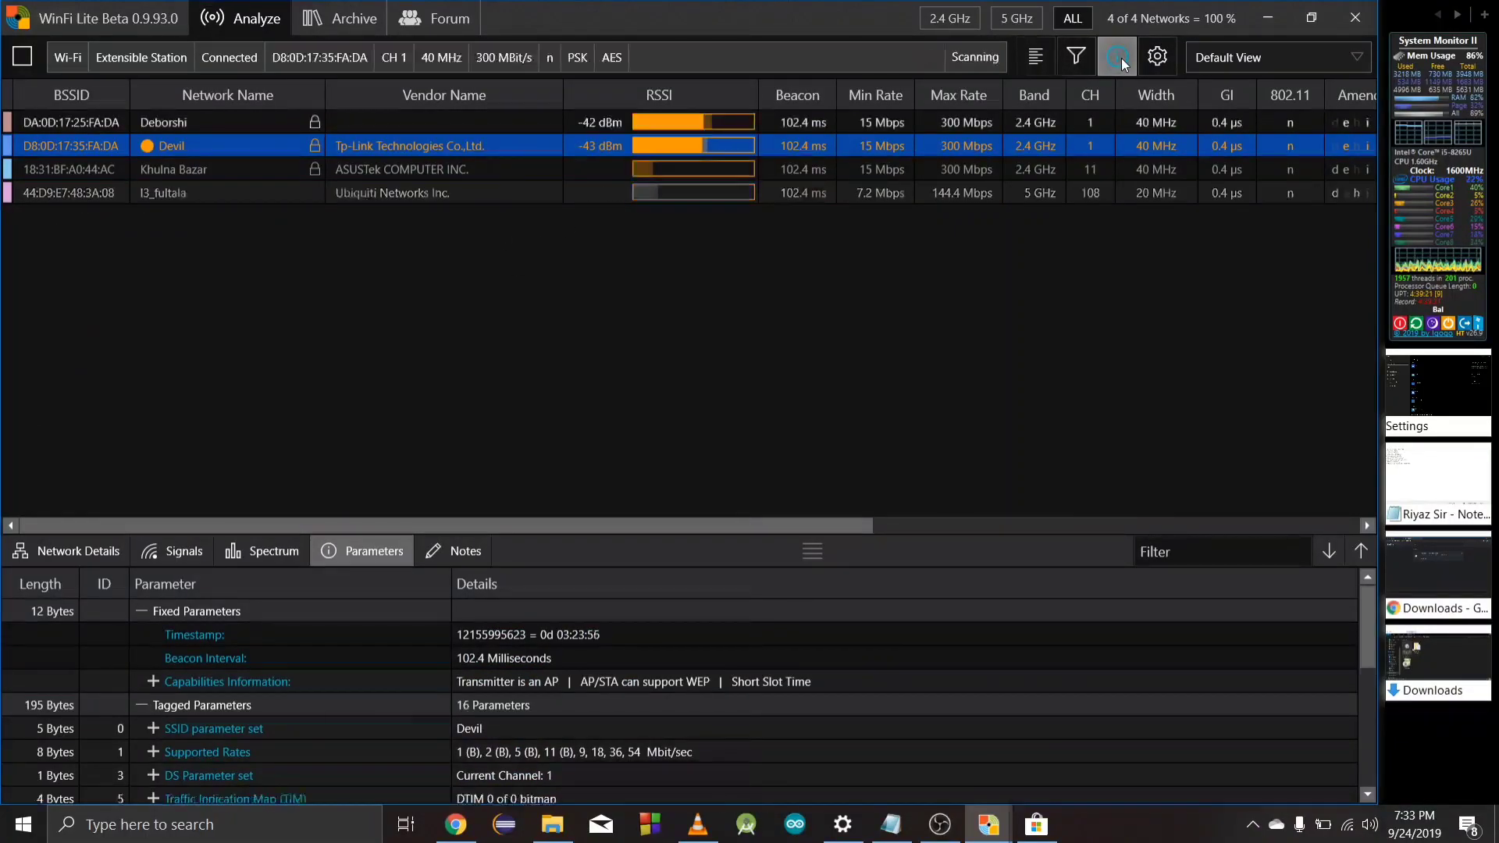
click(1118, 57)
click(1121, 58)
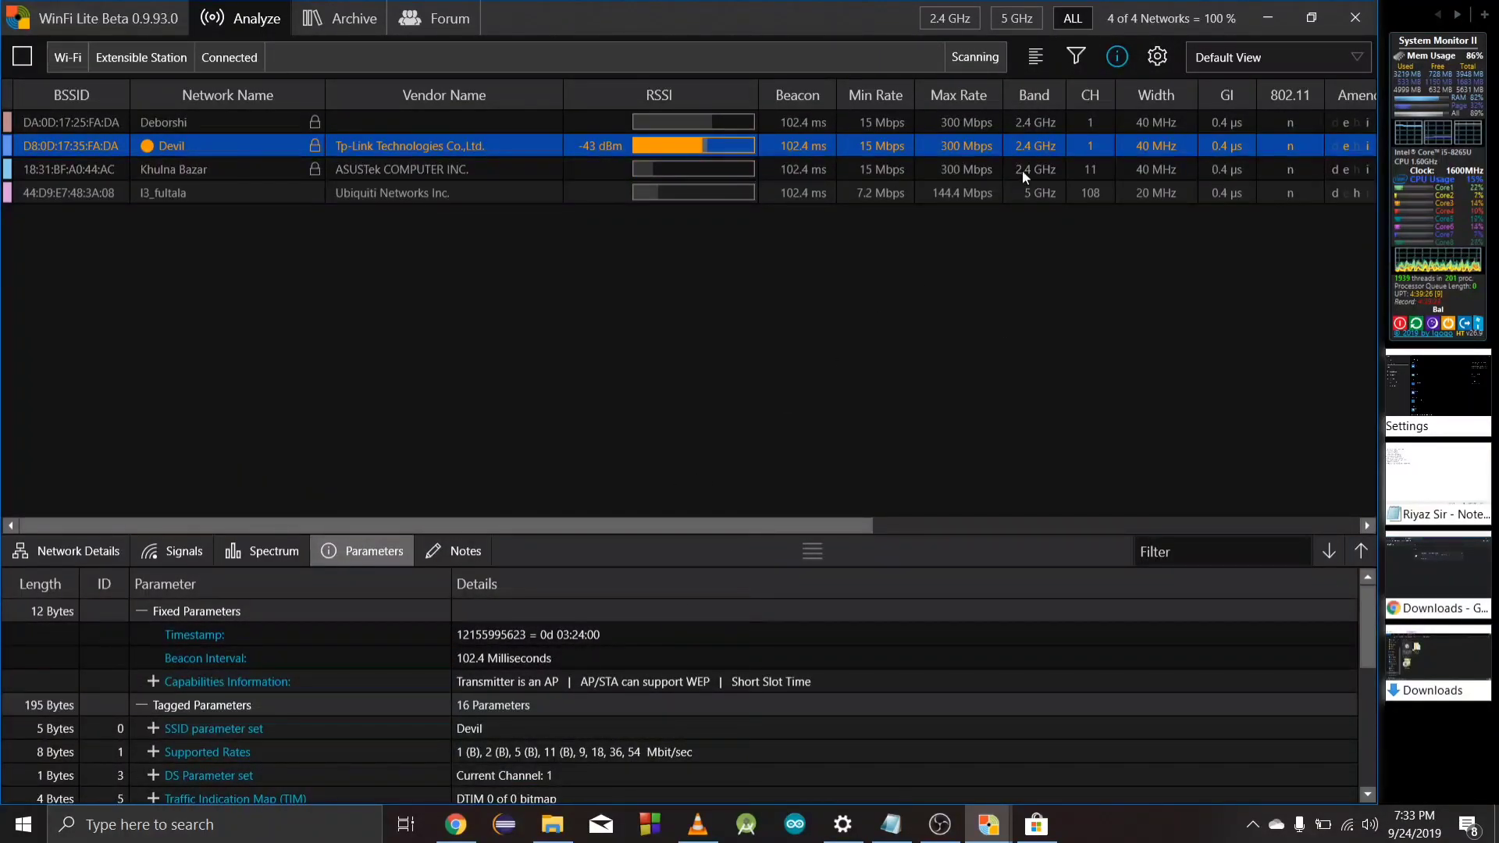
Browse the Settings for network list columns and view profiles, expand Network Details, then close Settings.
click(1158, 58)
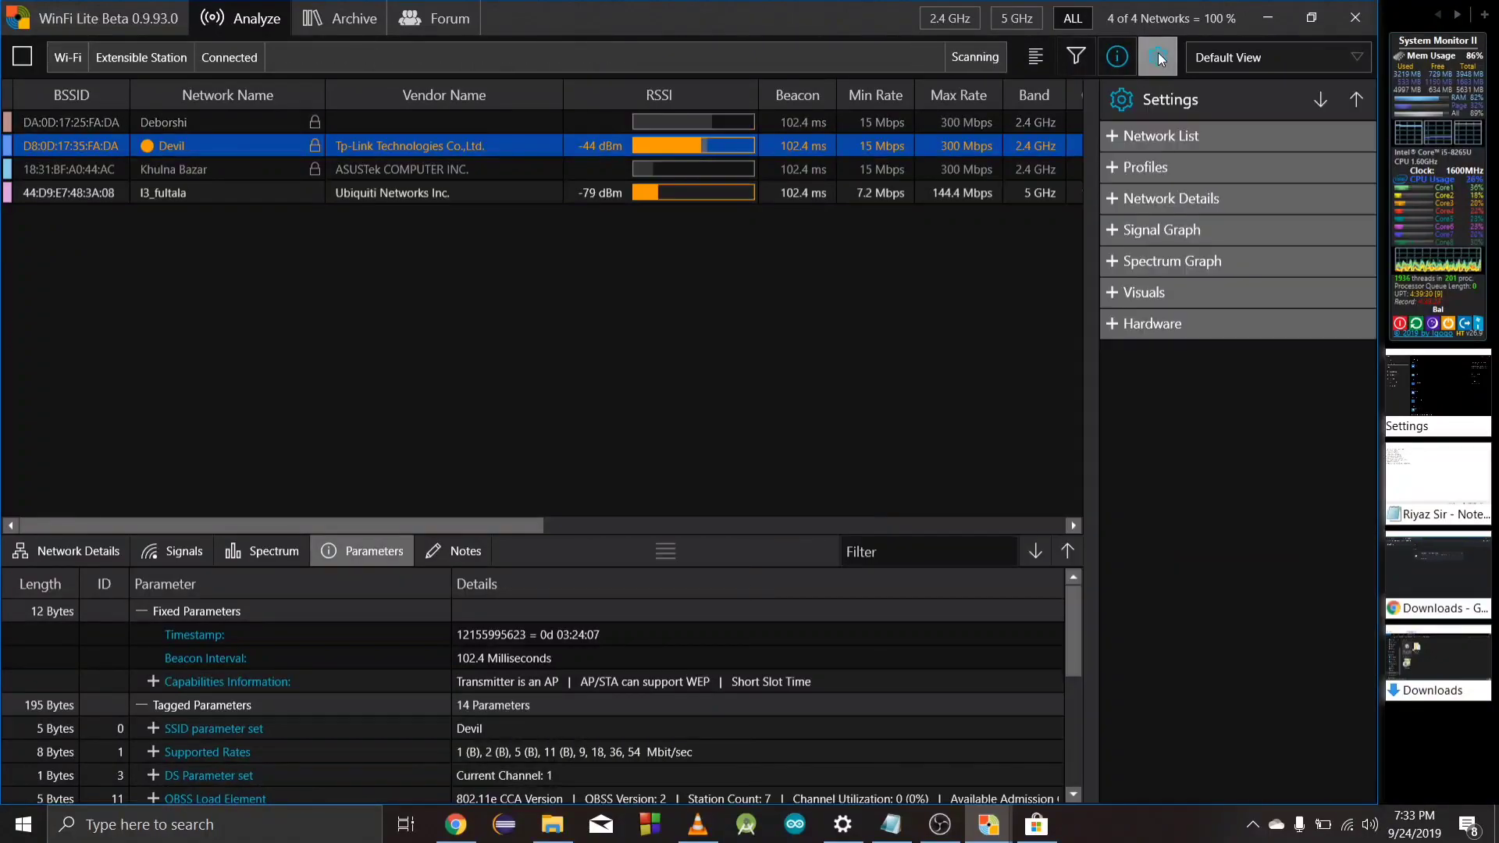
click(1193, 139)
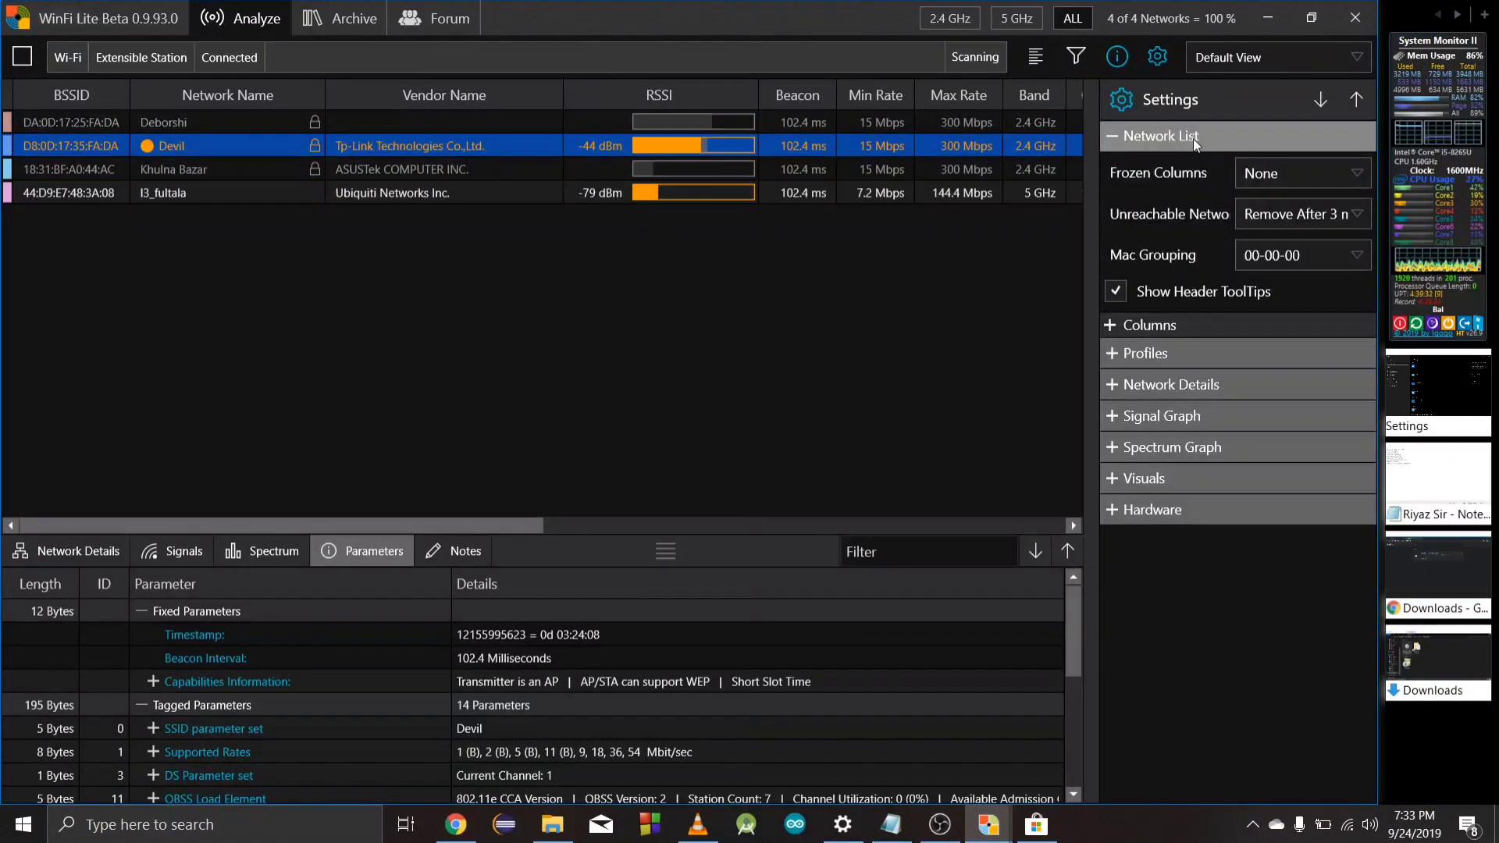
click(1210, 332)
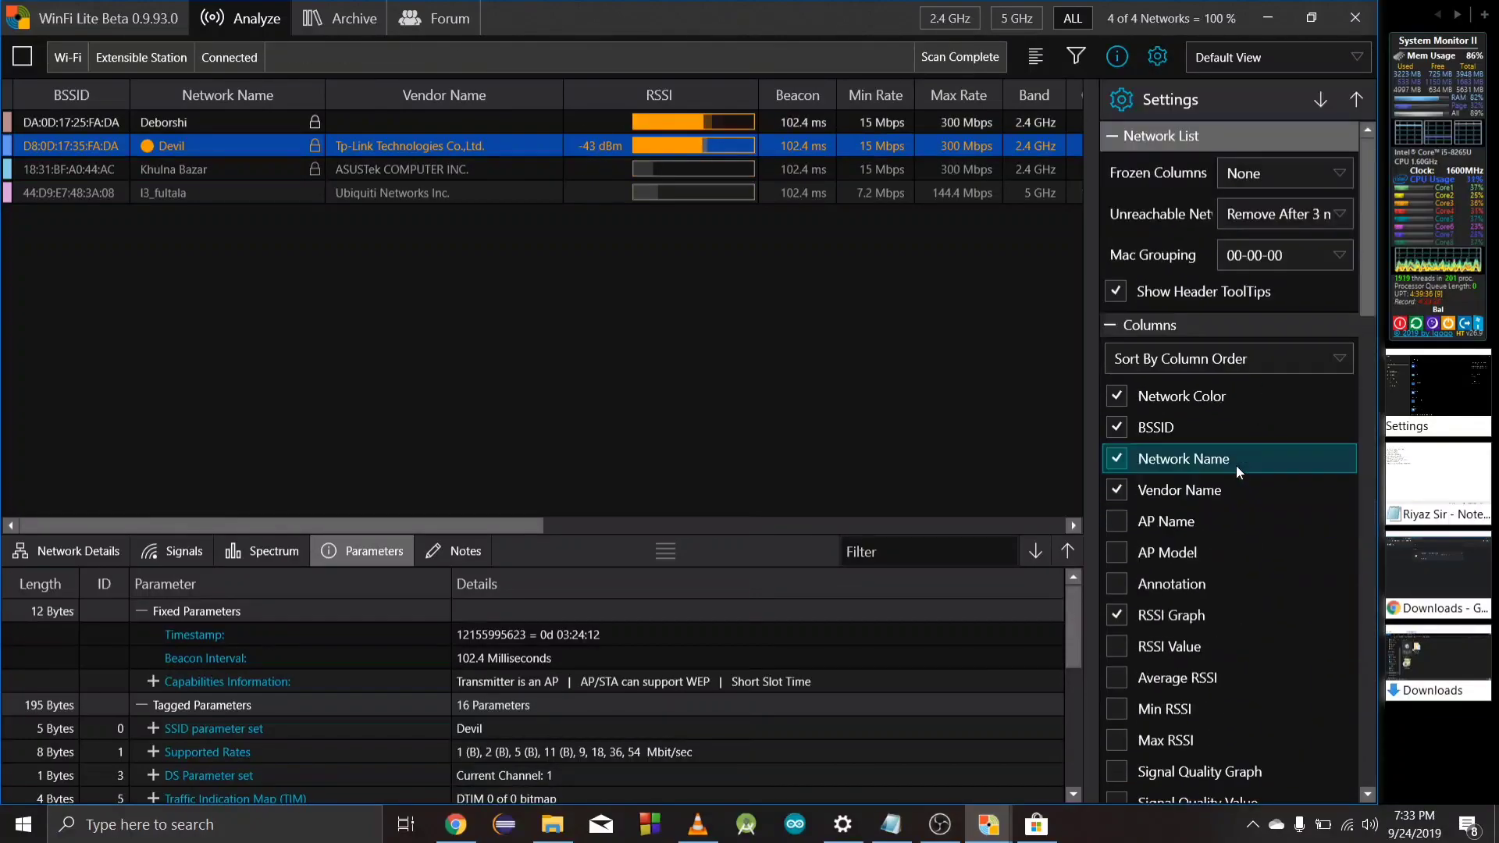
scroll(1235, 466, down, 5)
scroll(1235, 466, up, 5)
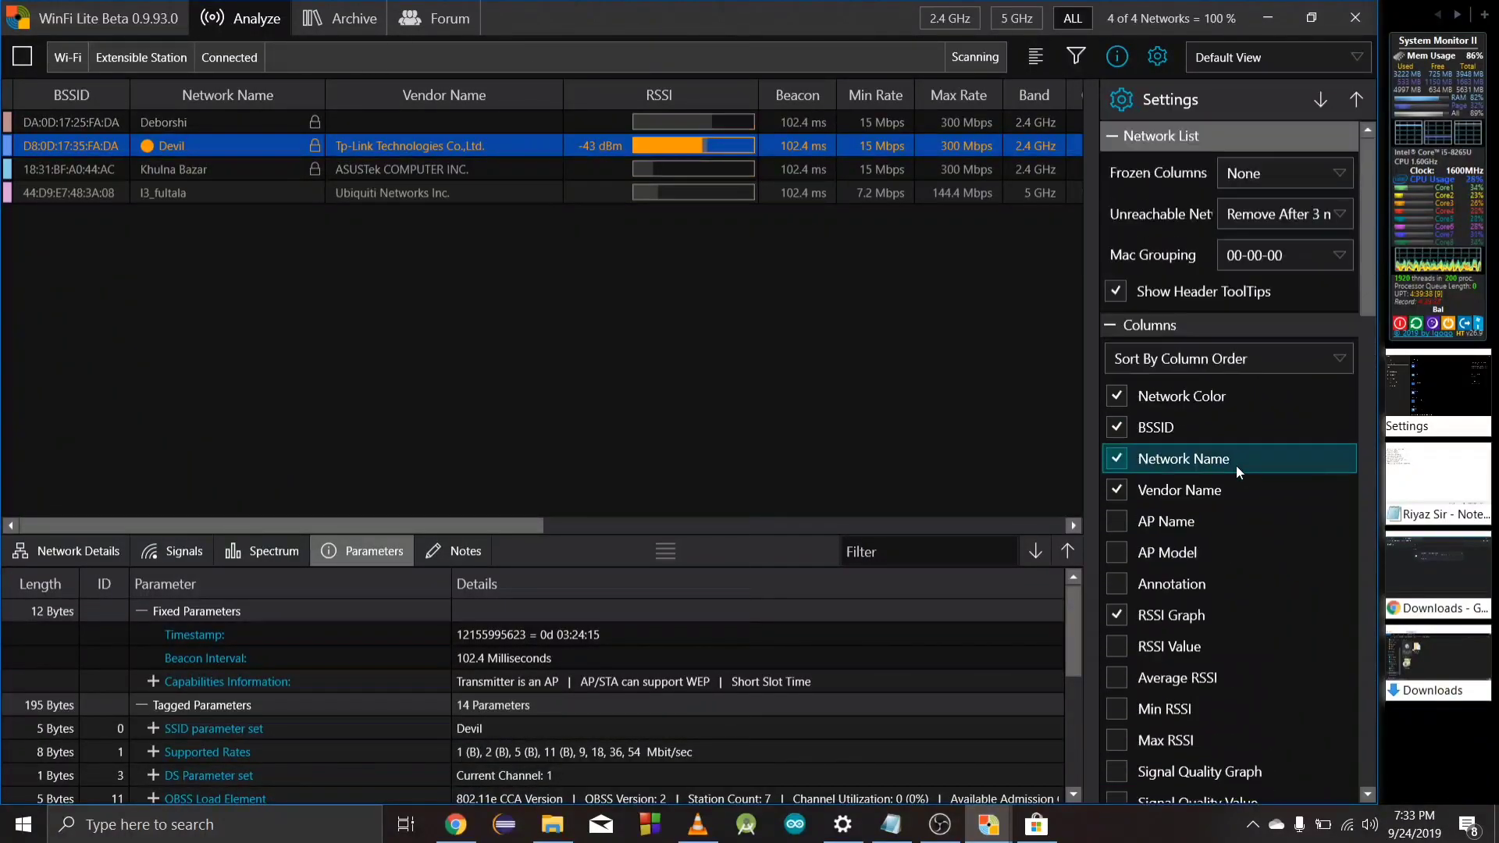
scroll(1235, 466, down, 10)
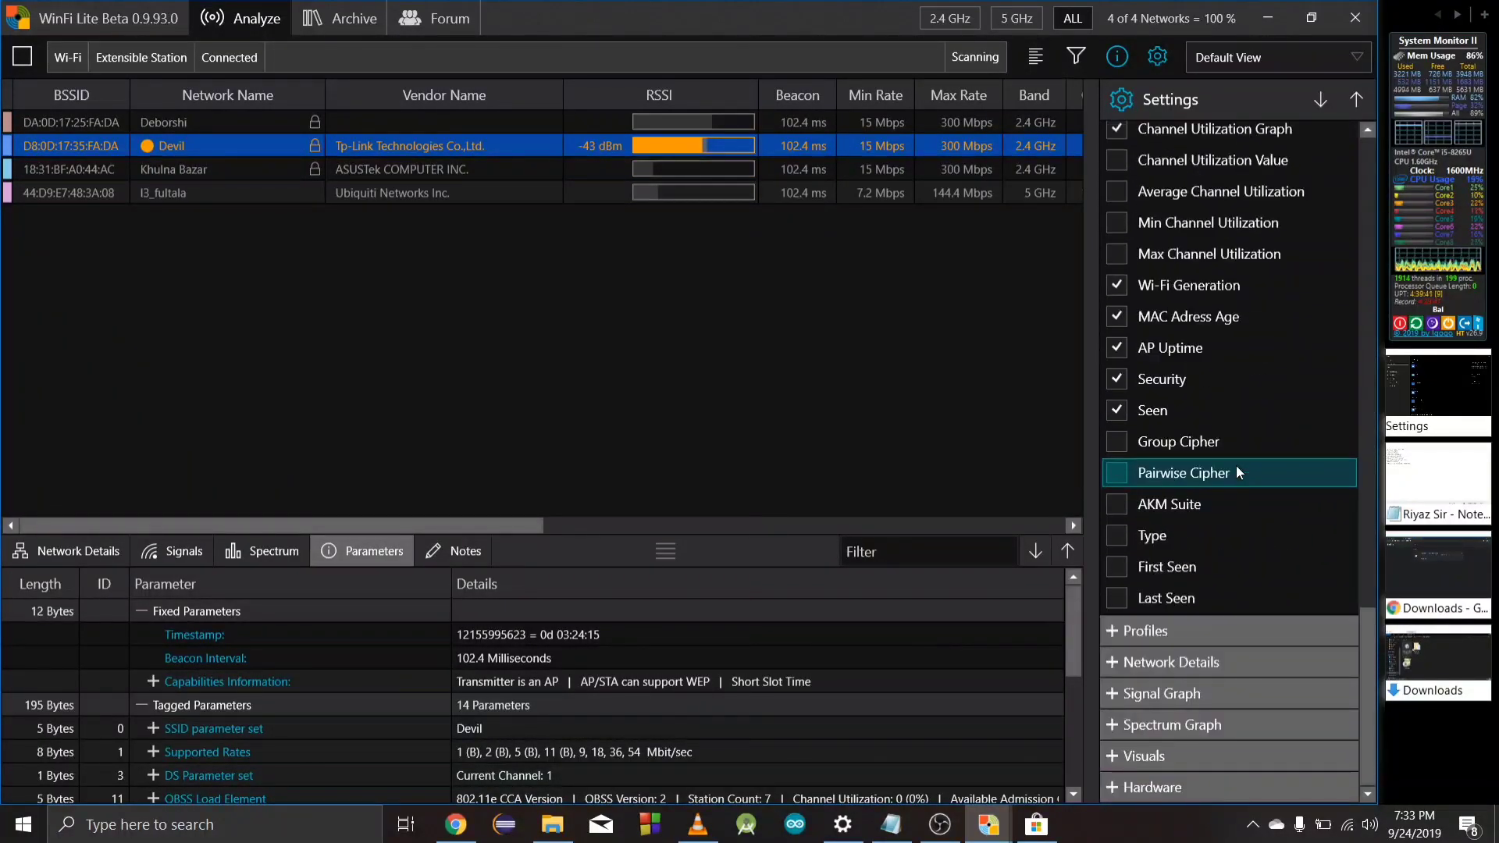
click(1190, 639)
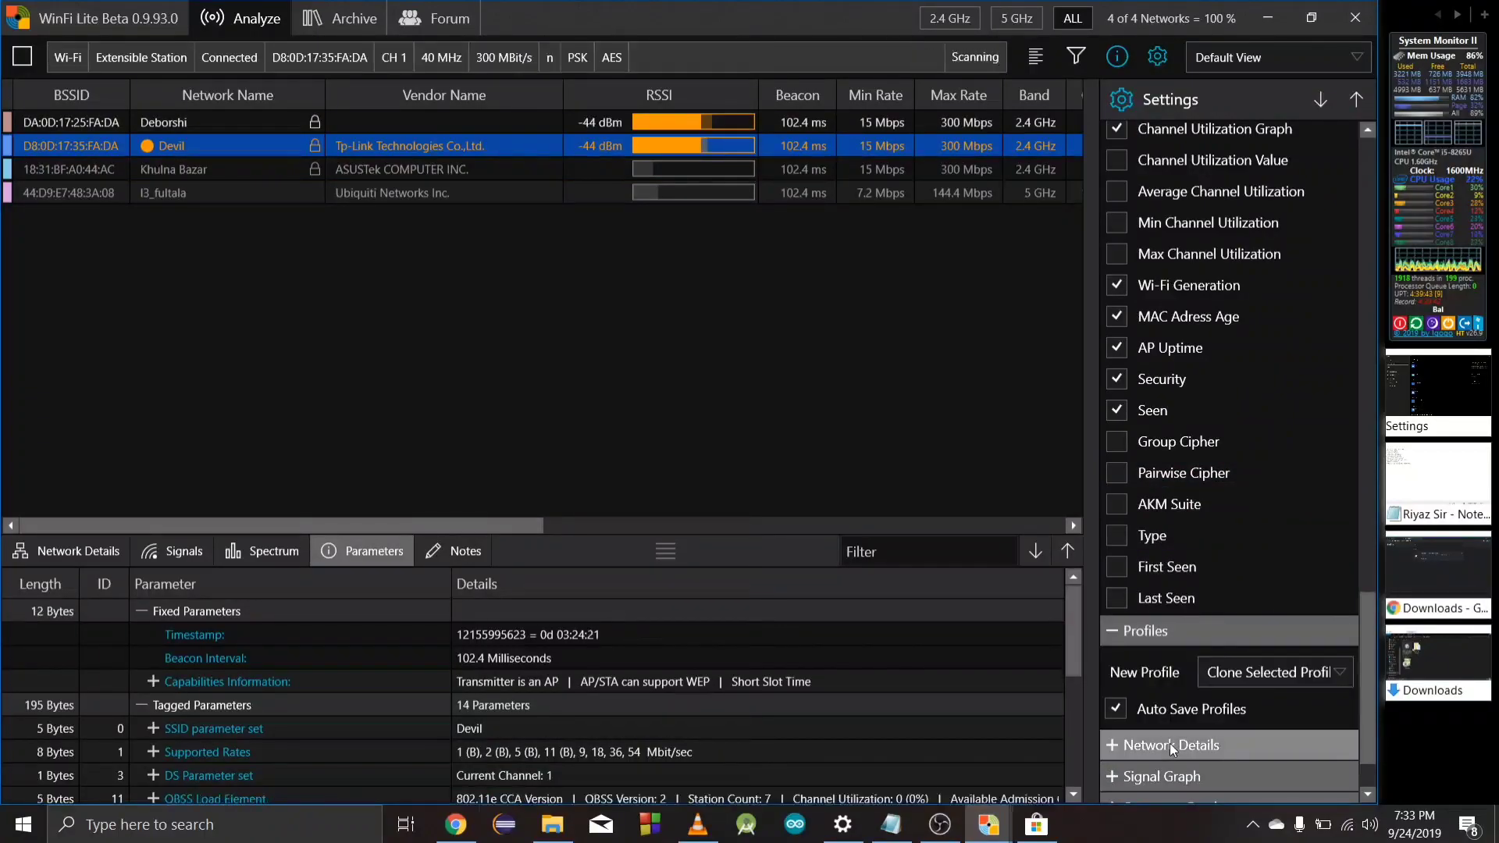
scroll(1170, 743, down, 2)
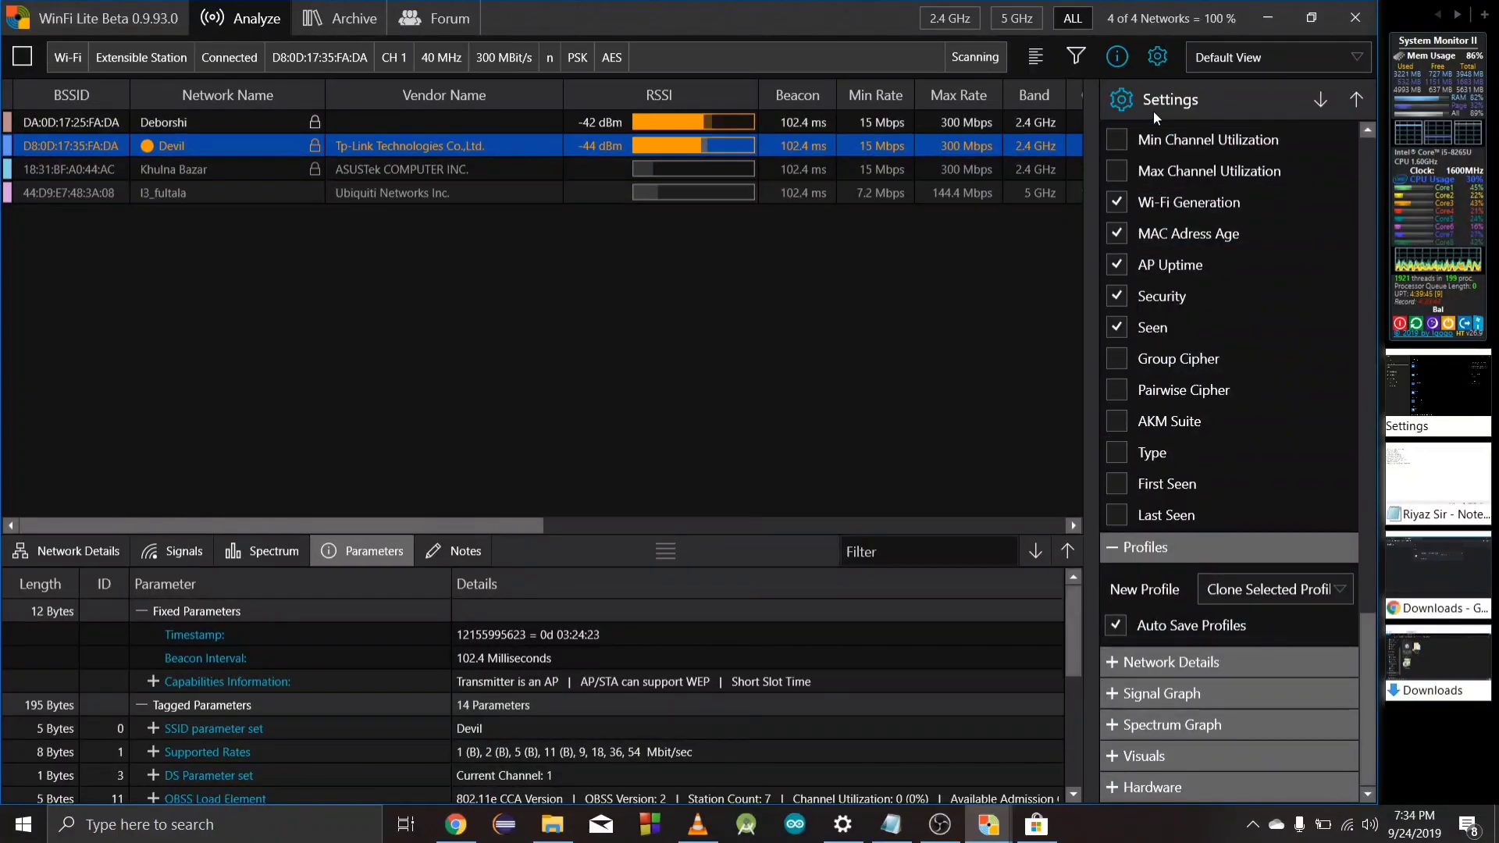
click(1232, 655)
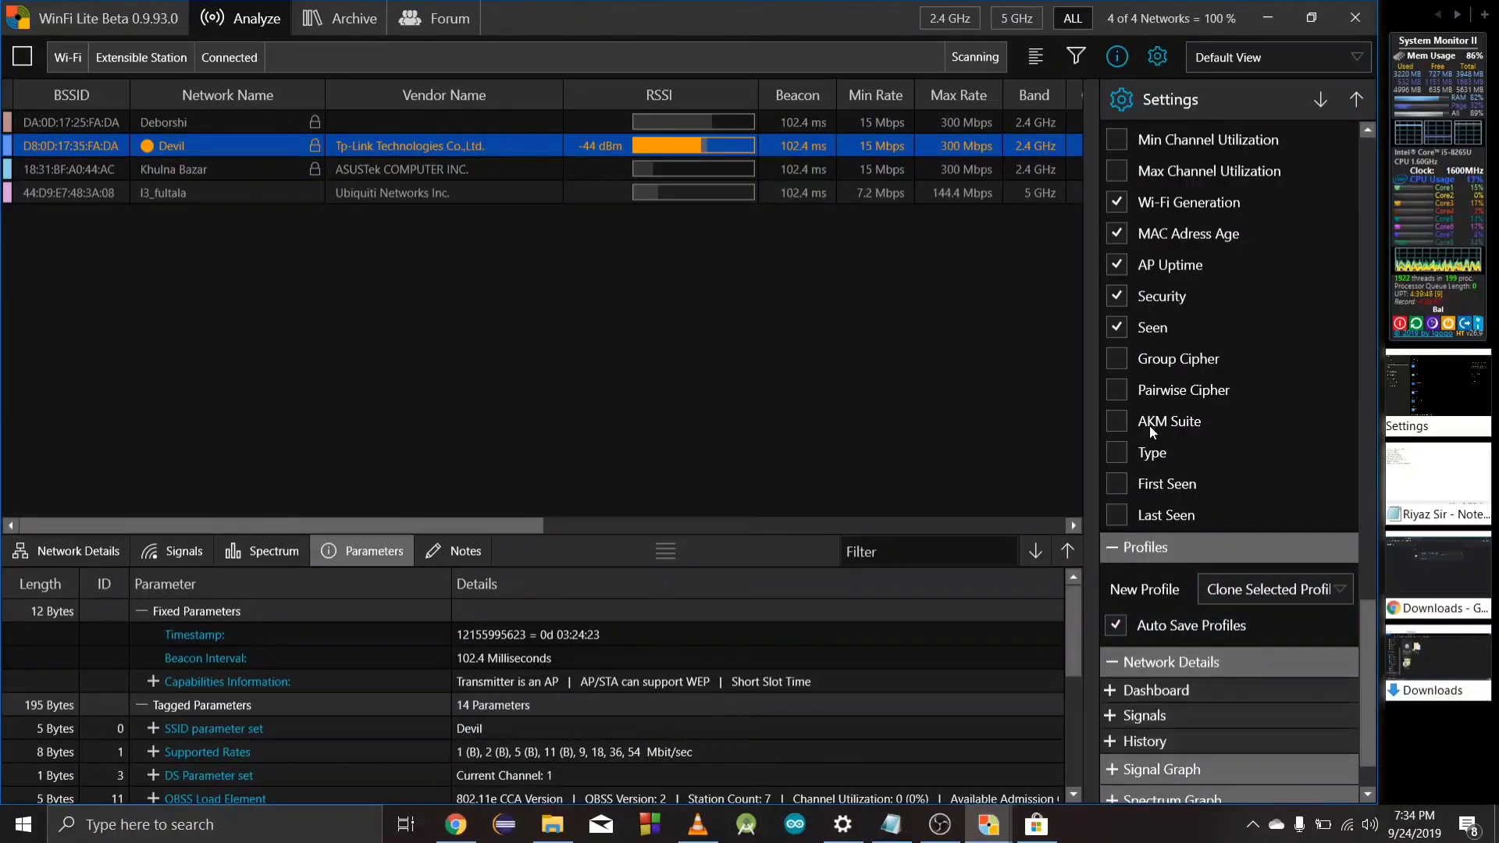
click(1159, 58)
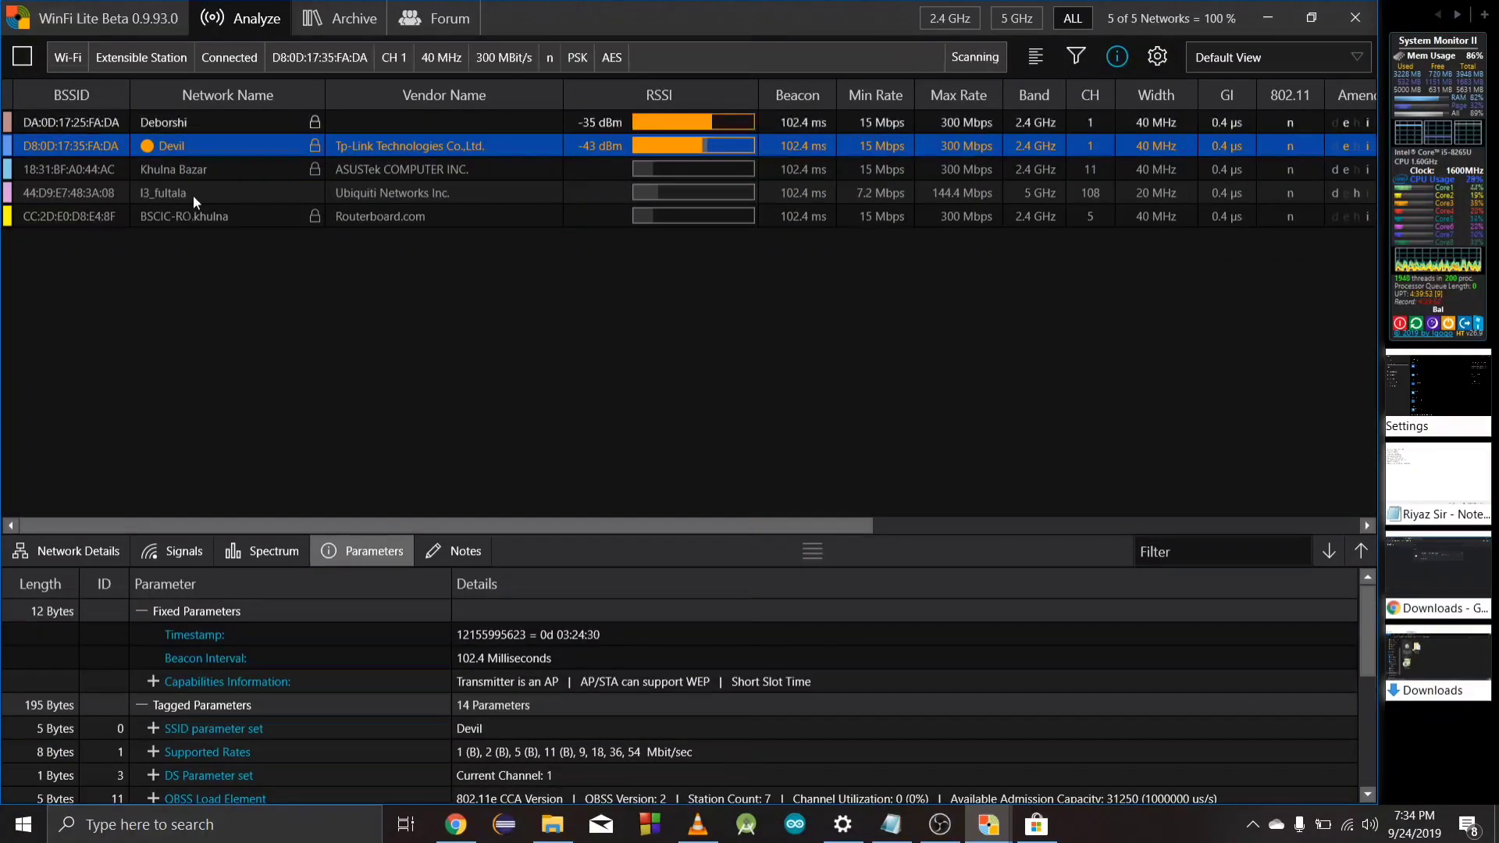
Select Deborshi, Khulna Bazar and Devil in turn with Network Details showing, ending on Devil.
click(153, 130)
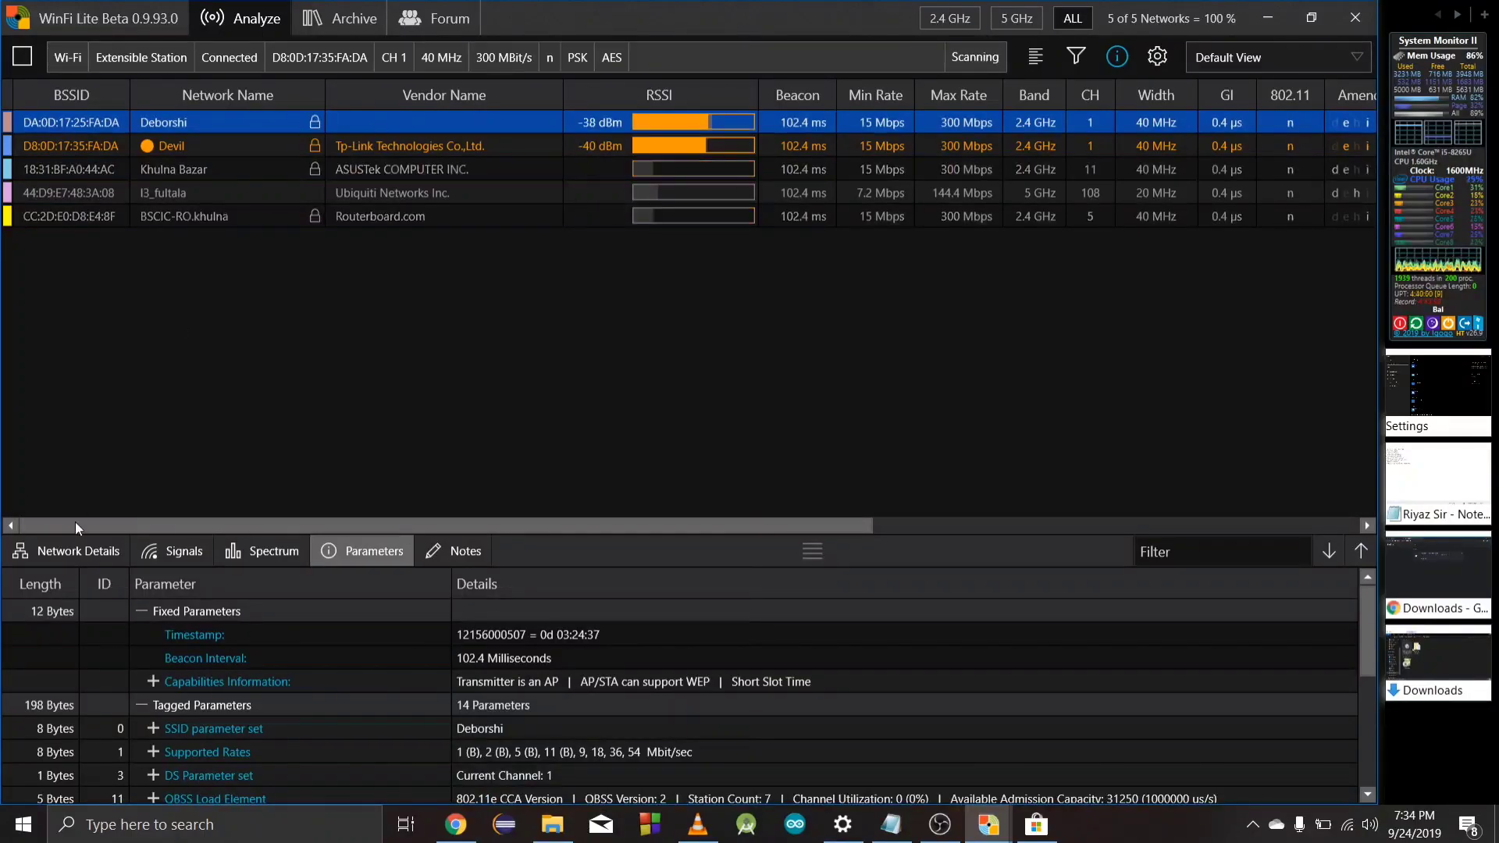
click(77, 550)
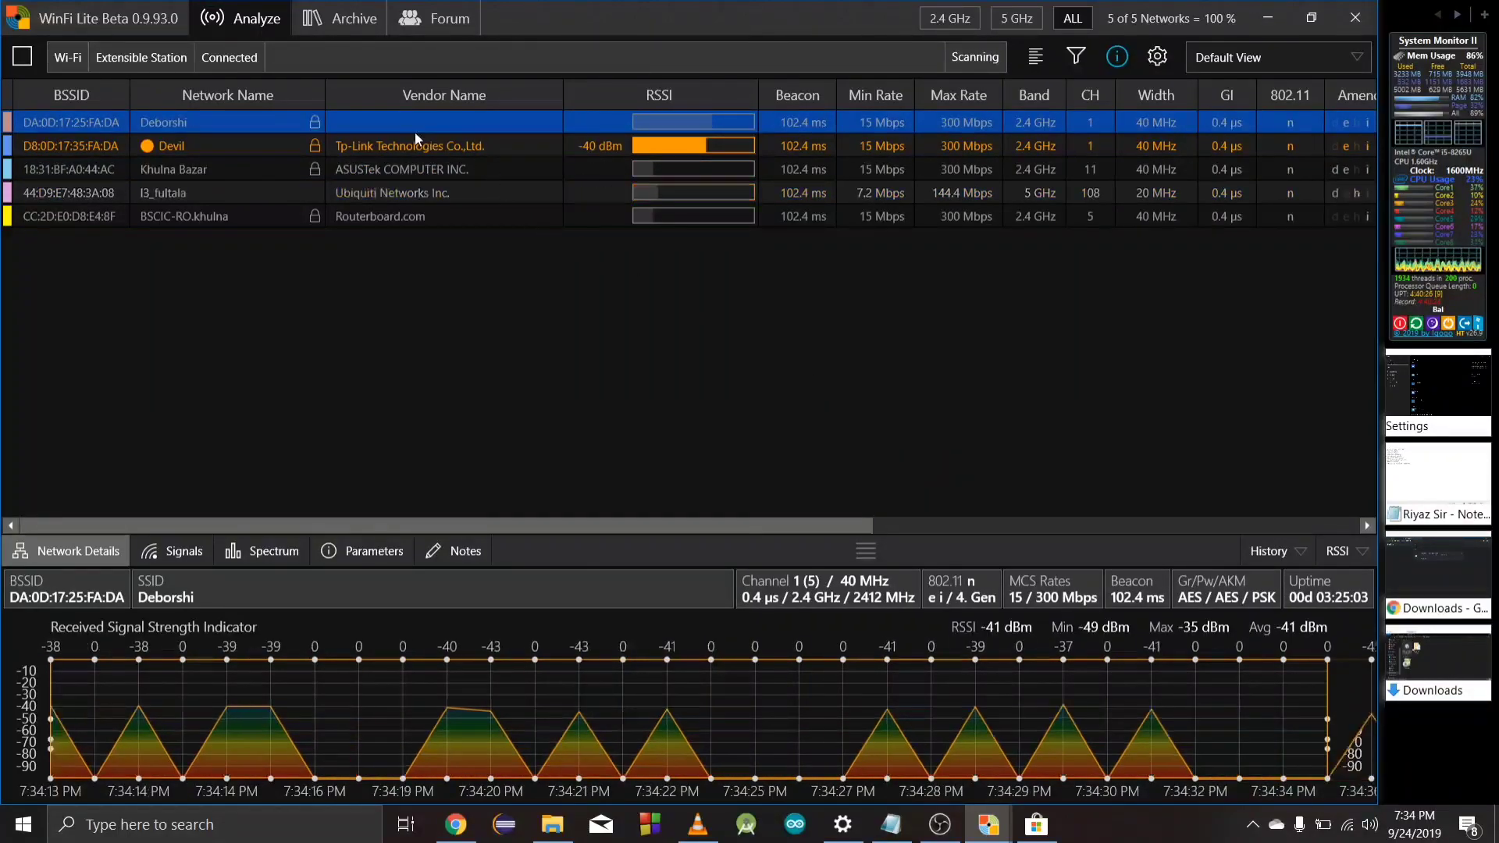
click(406, 161)
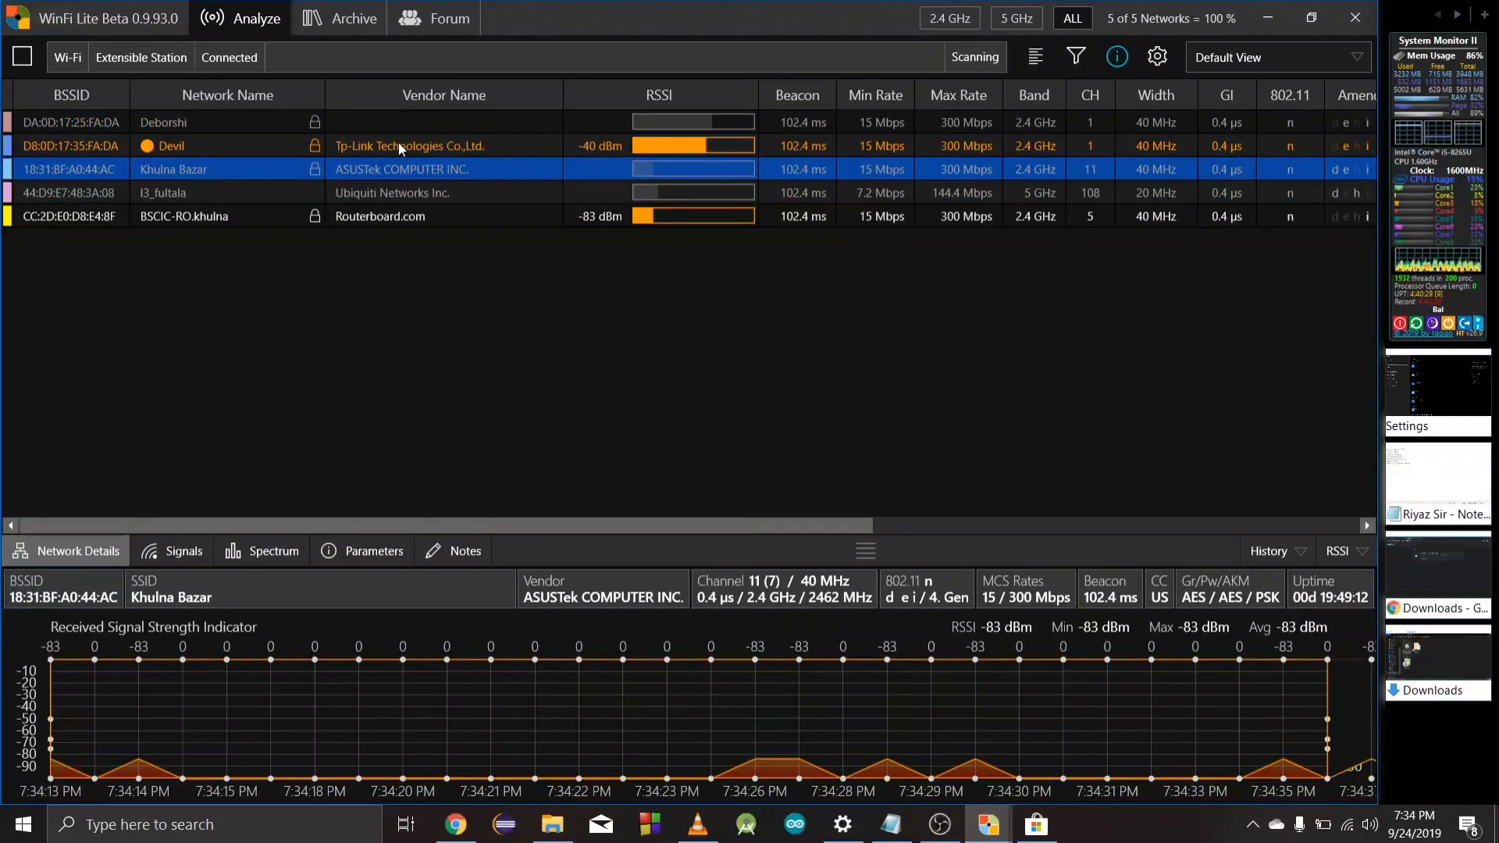
click(398, 142)
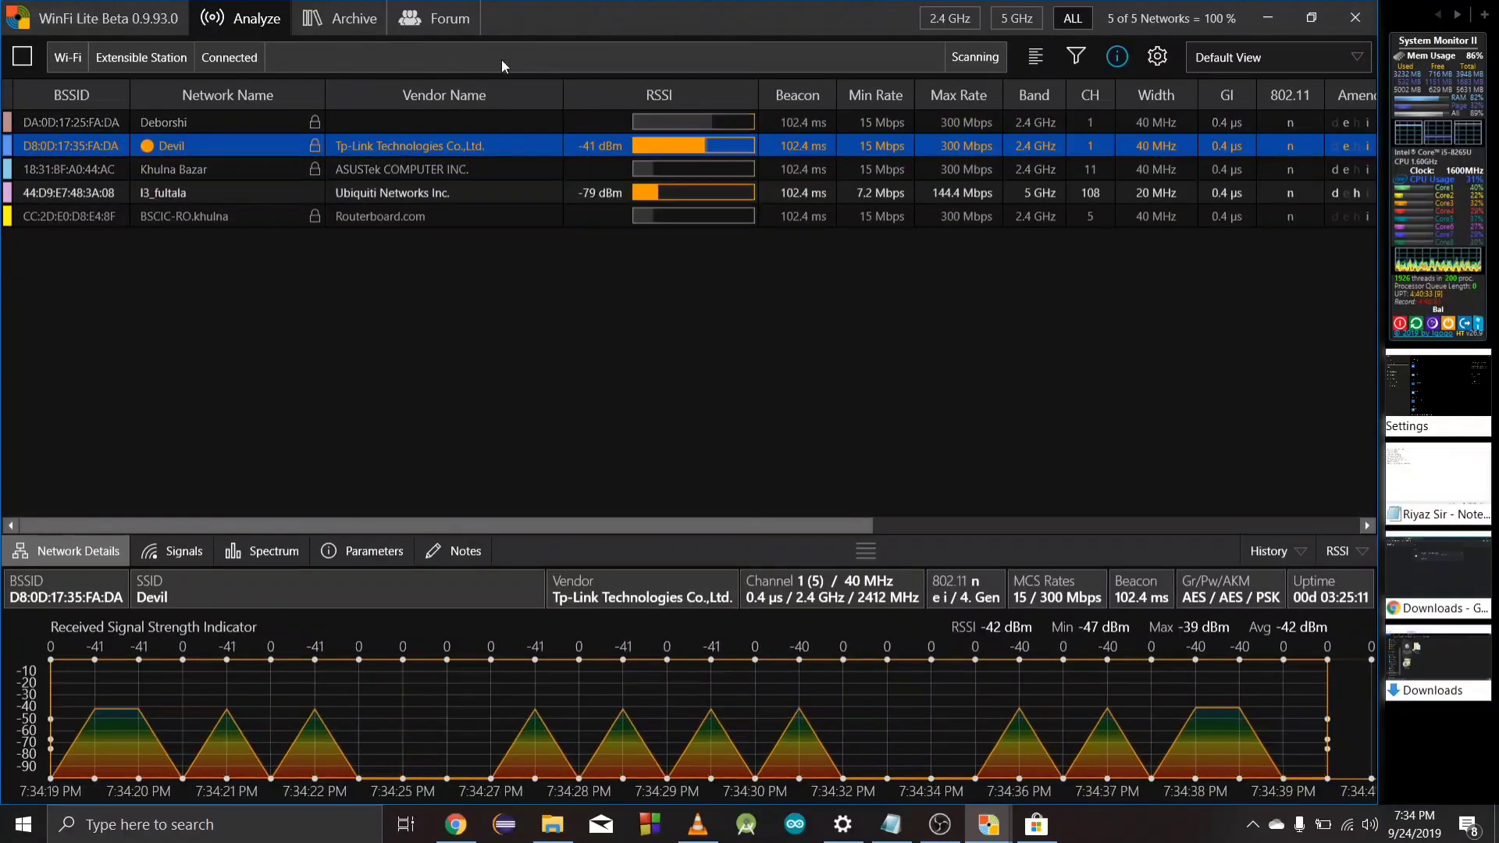
click(228, 125)
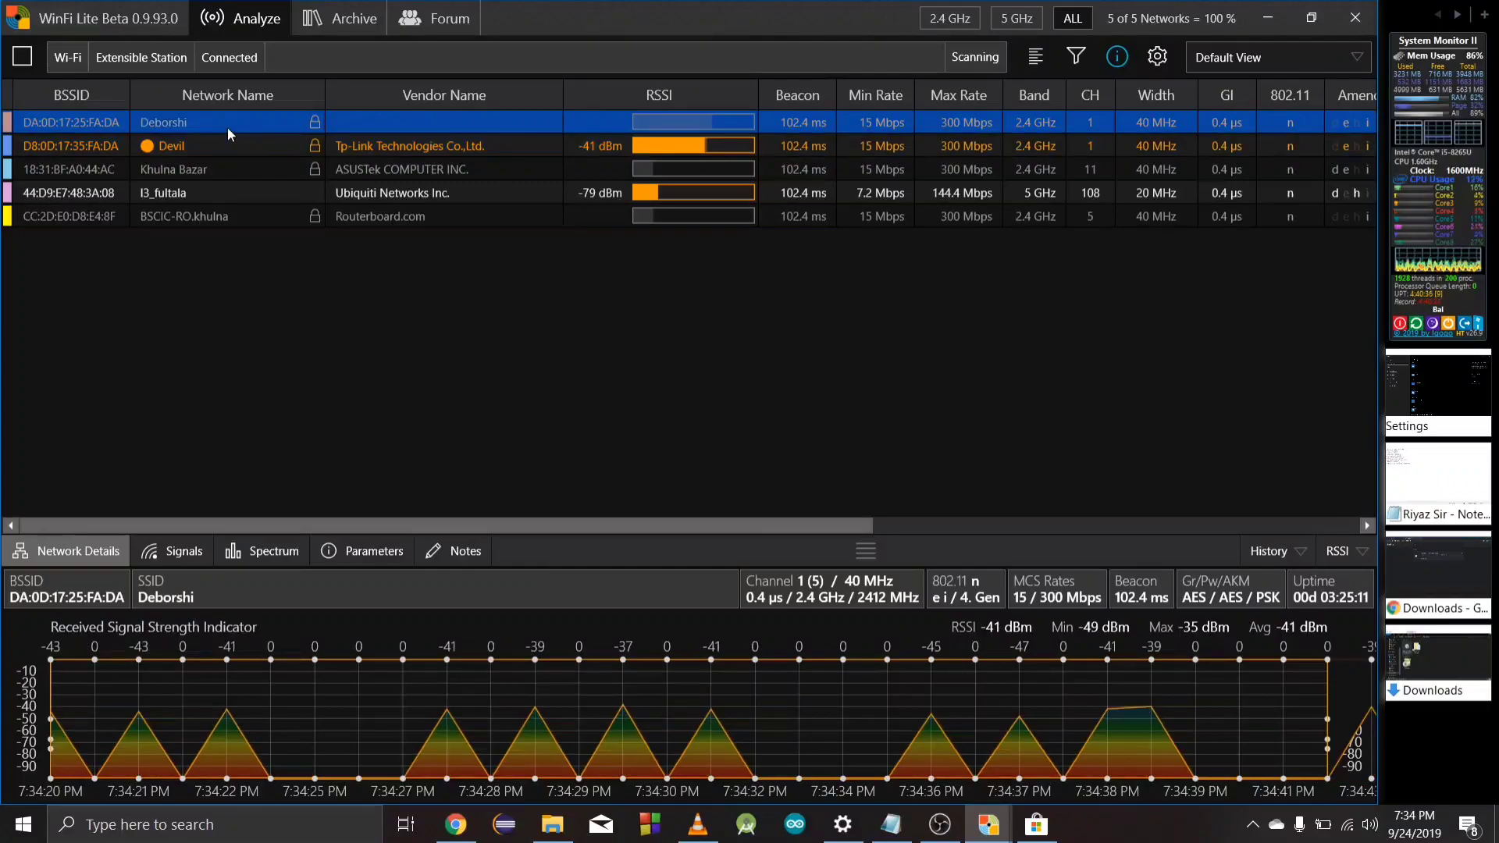
click(303, 142)
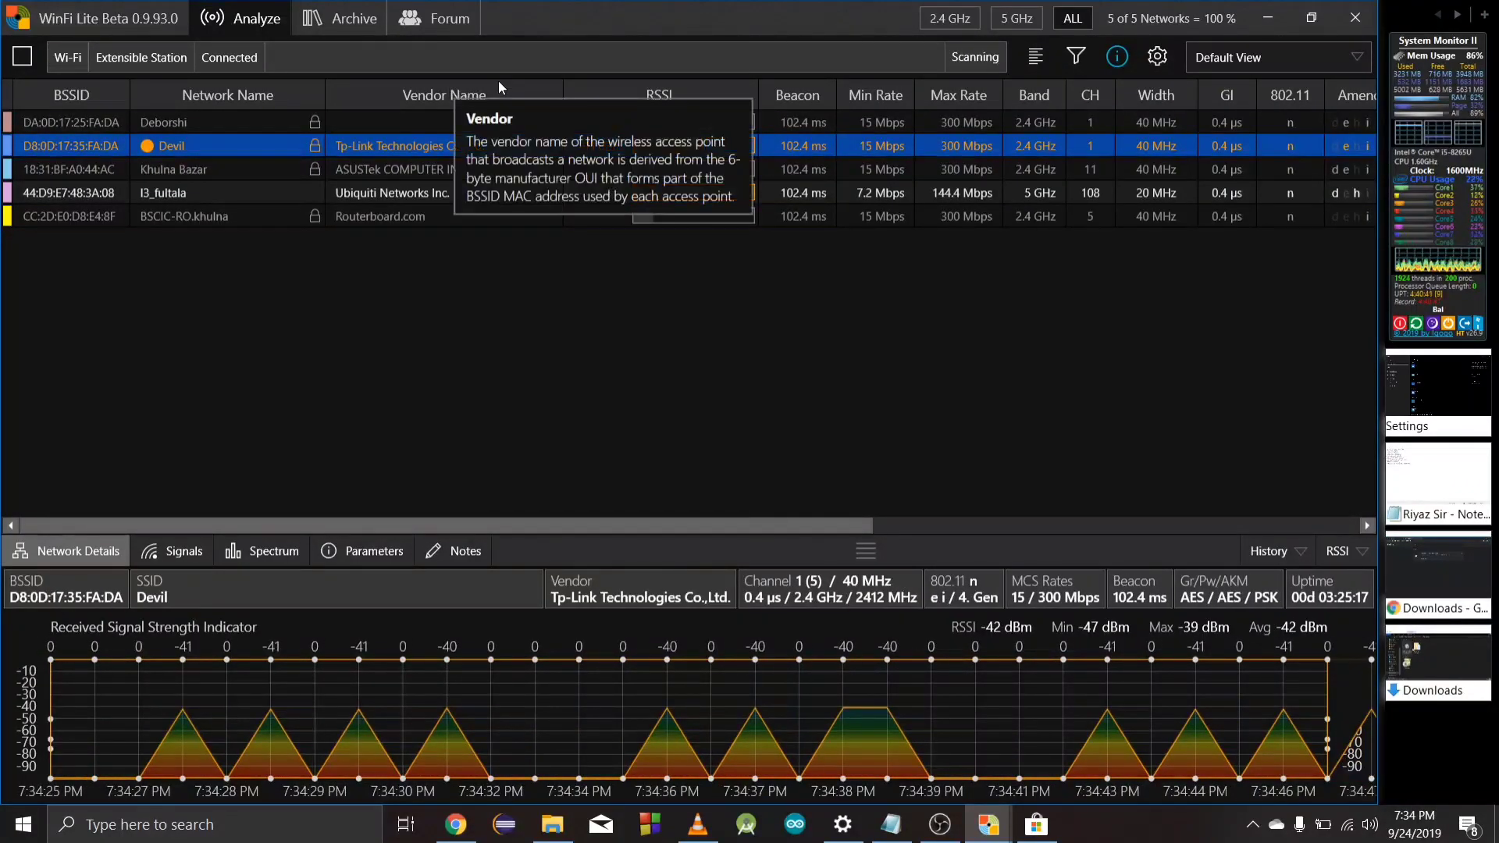
Stop scanning, inspect the first recorded session in Archive, then return to Analyze.
click(31, 67)
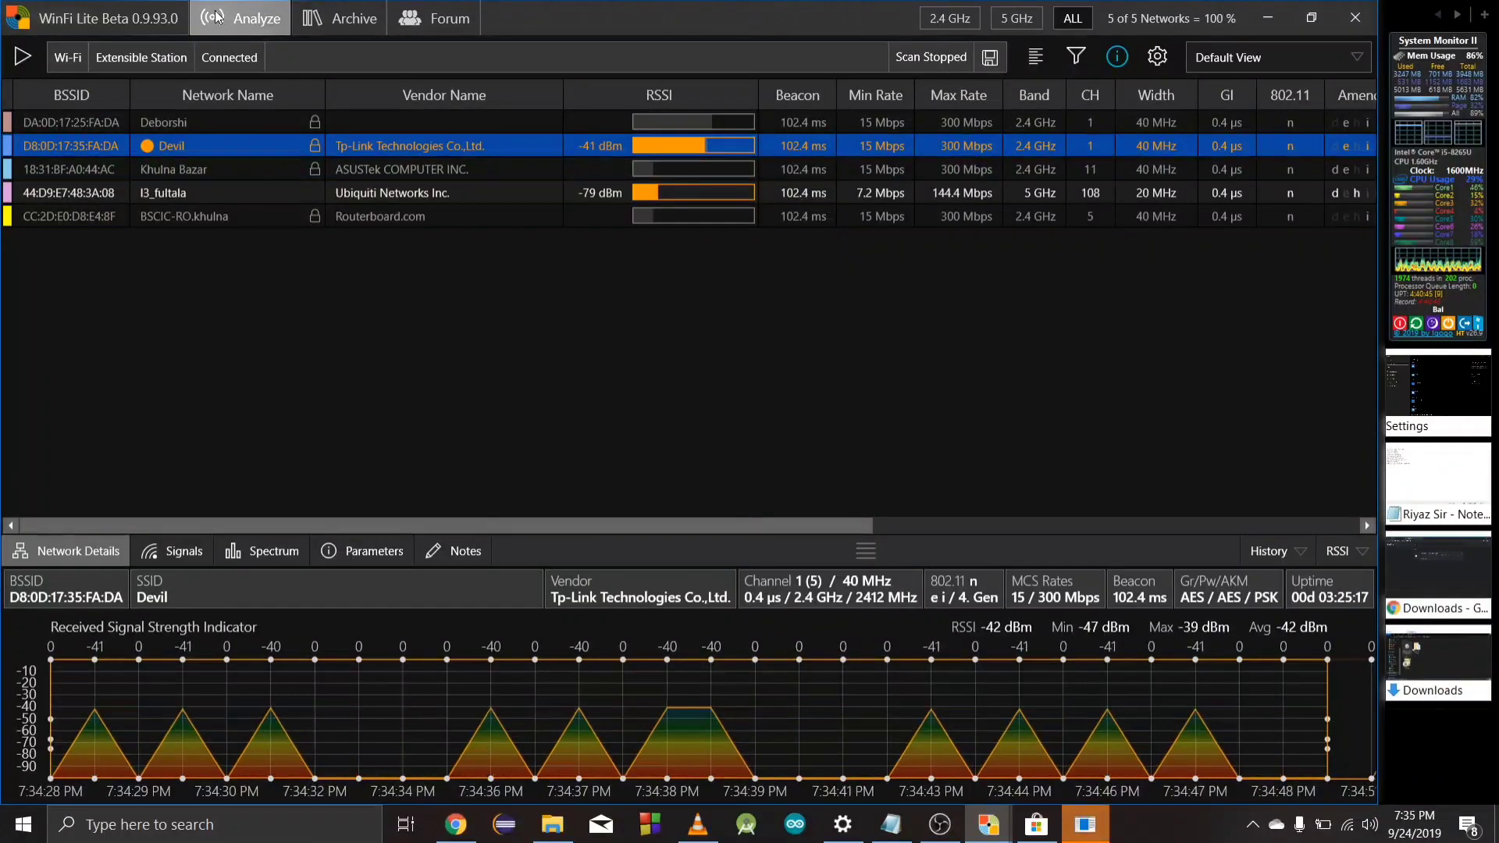
click(299, 16)
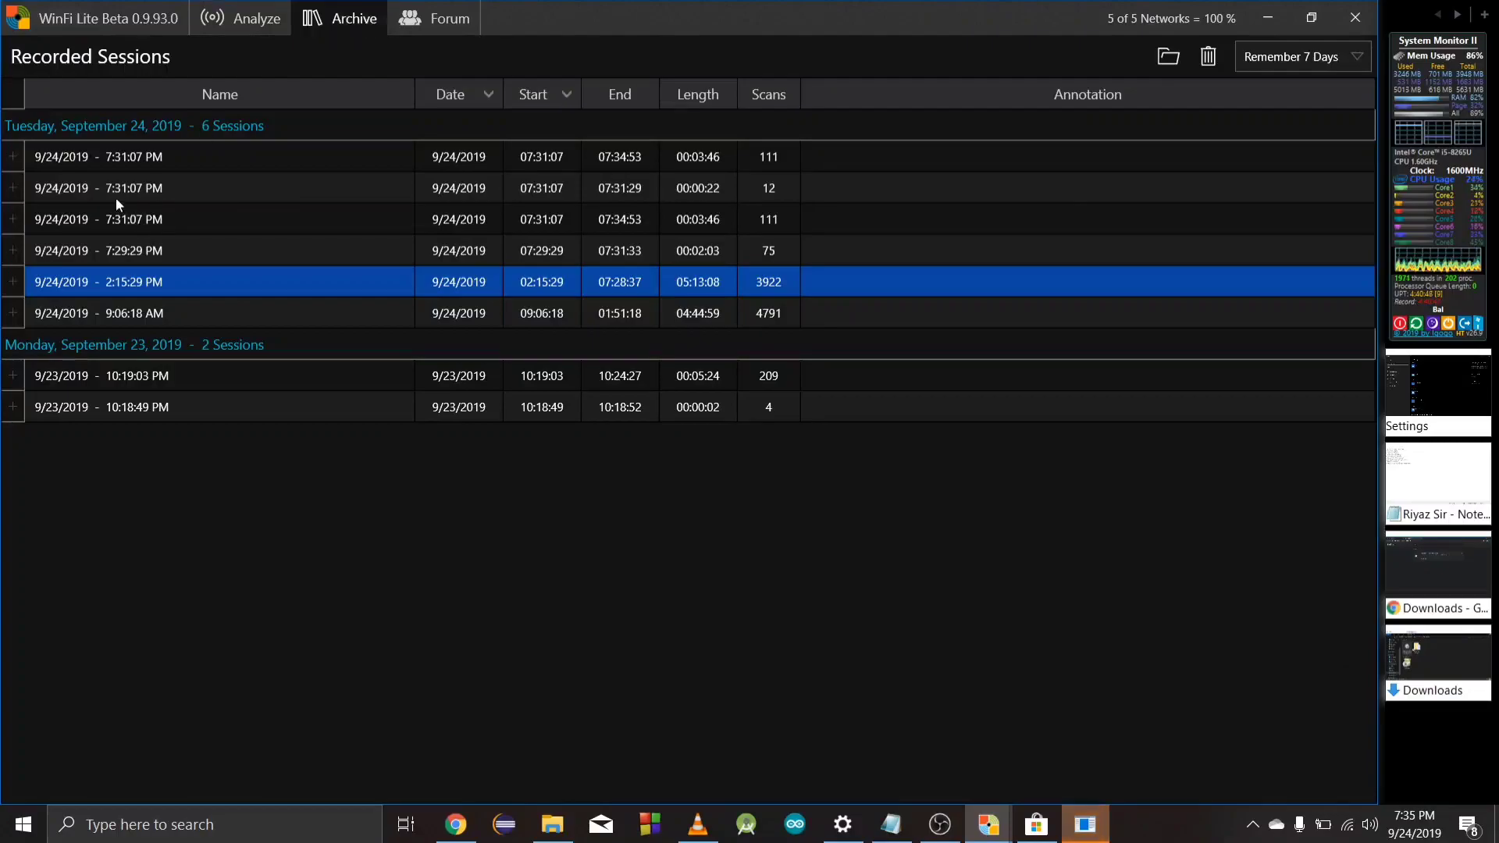
click(111, 167)
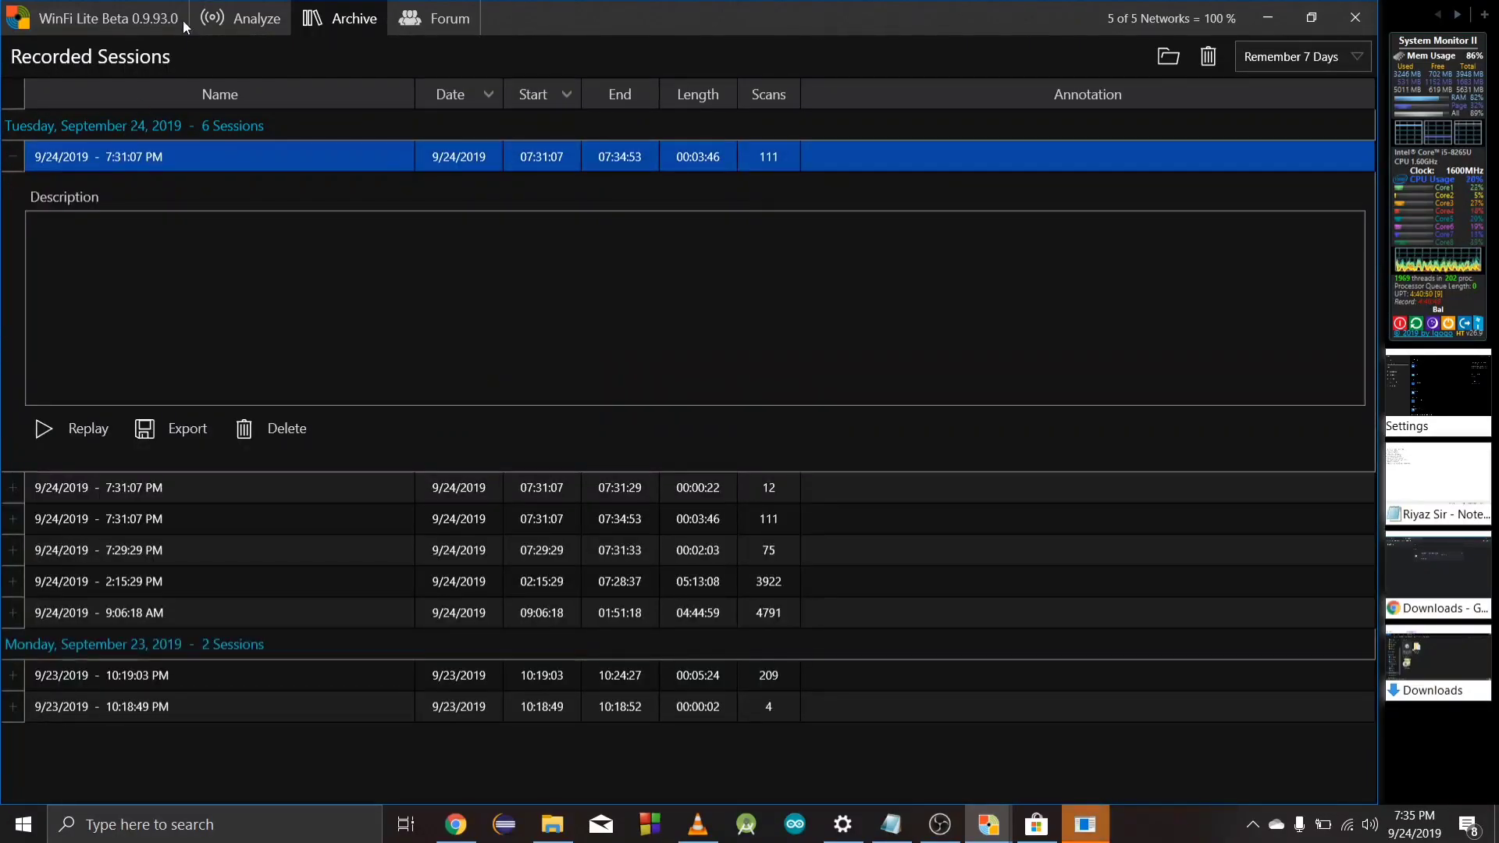
click(205, 20)
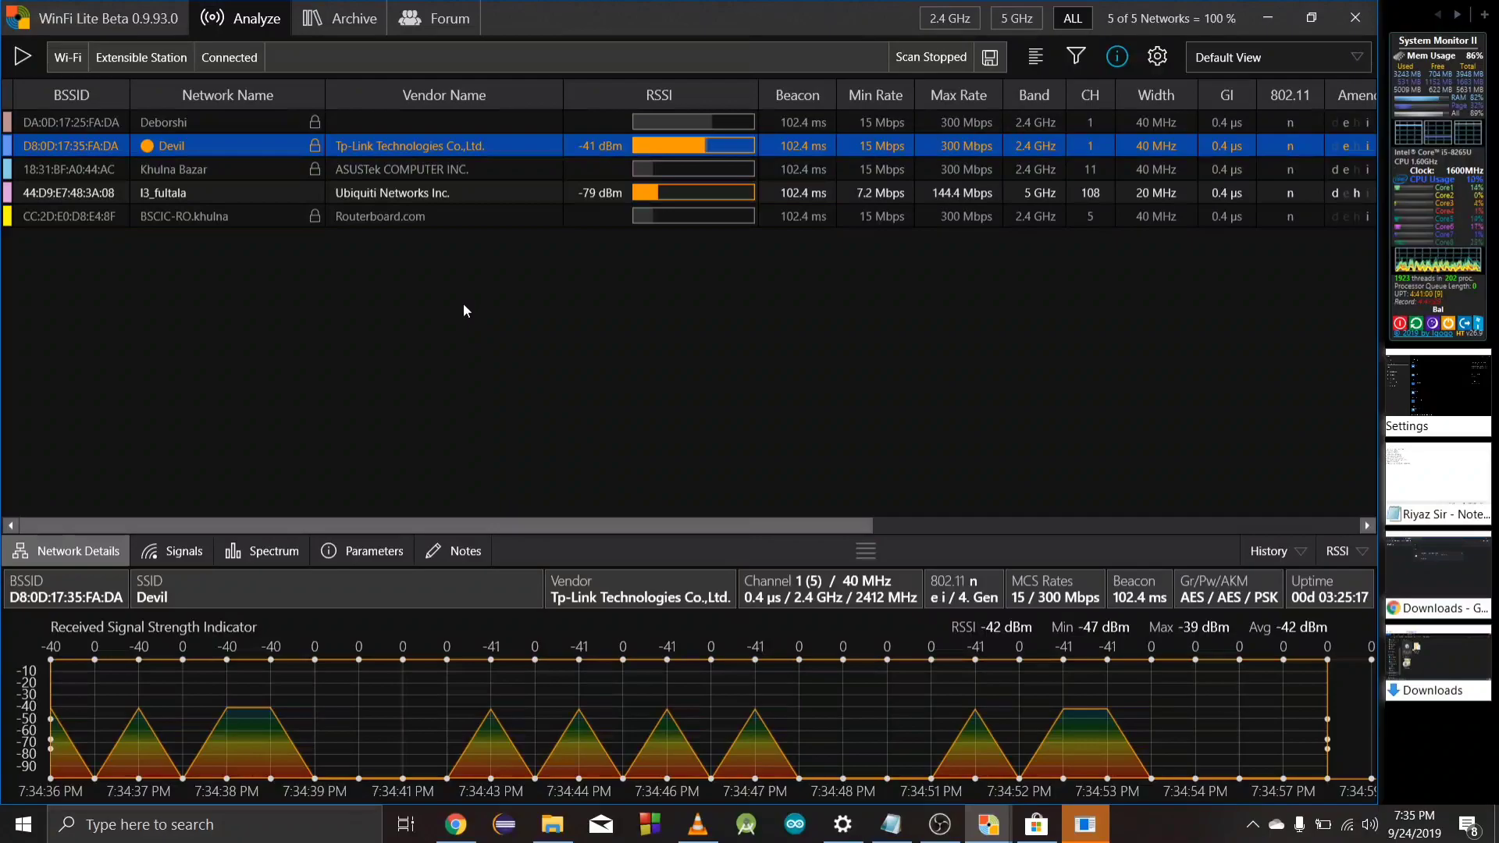
Select the Deborshi network and switch to the Pro view profile.
click(351, 123)
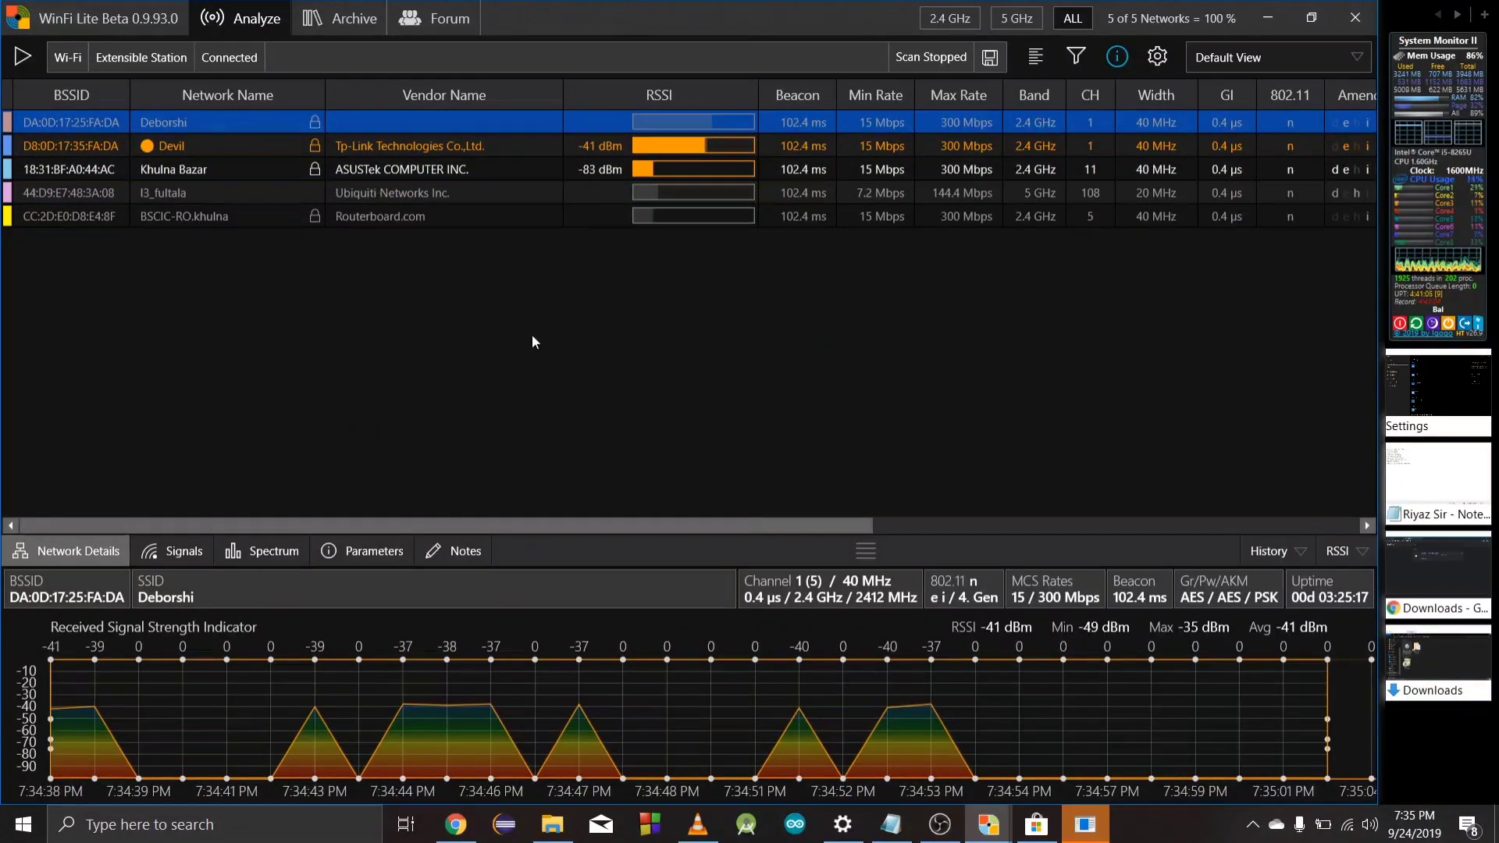
click(1253, 59)
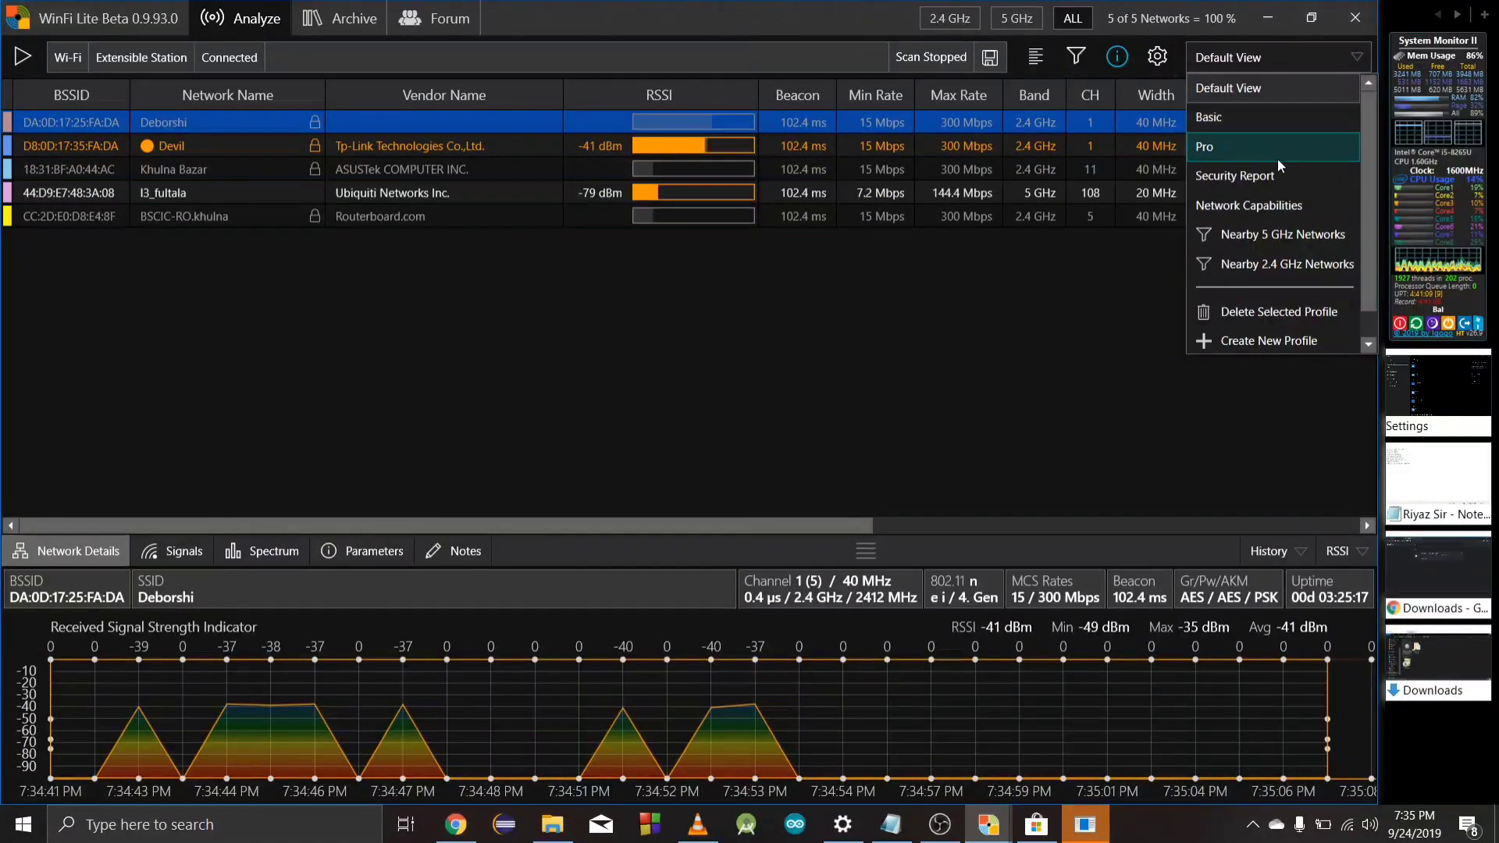
click(1206, 147)
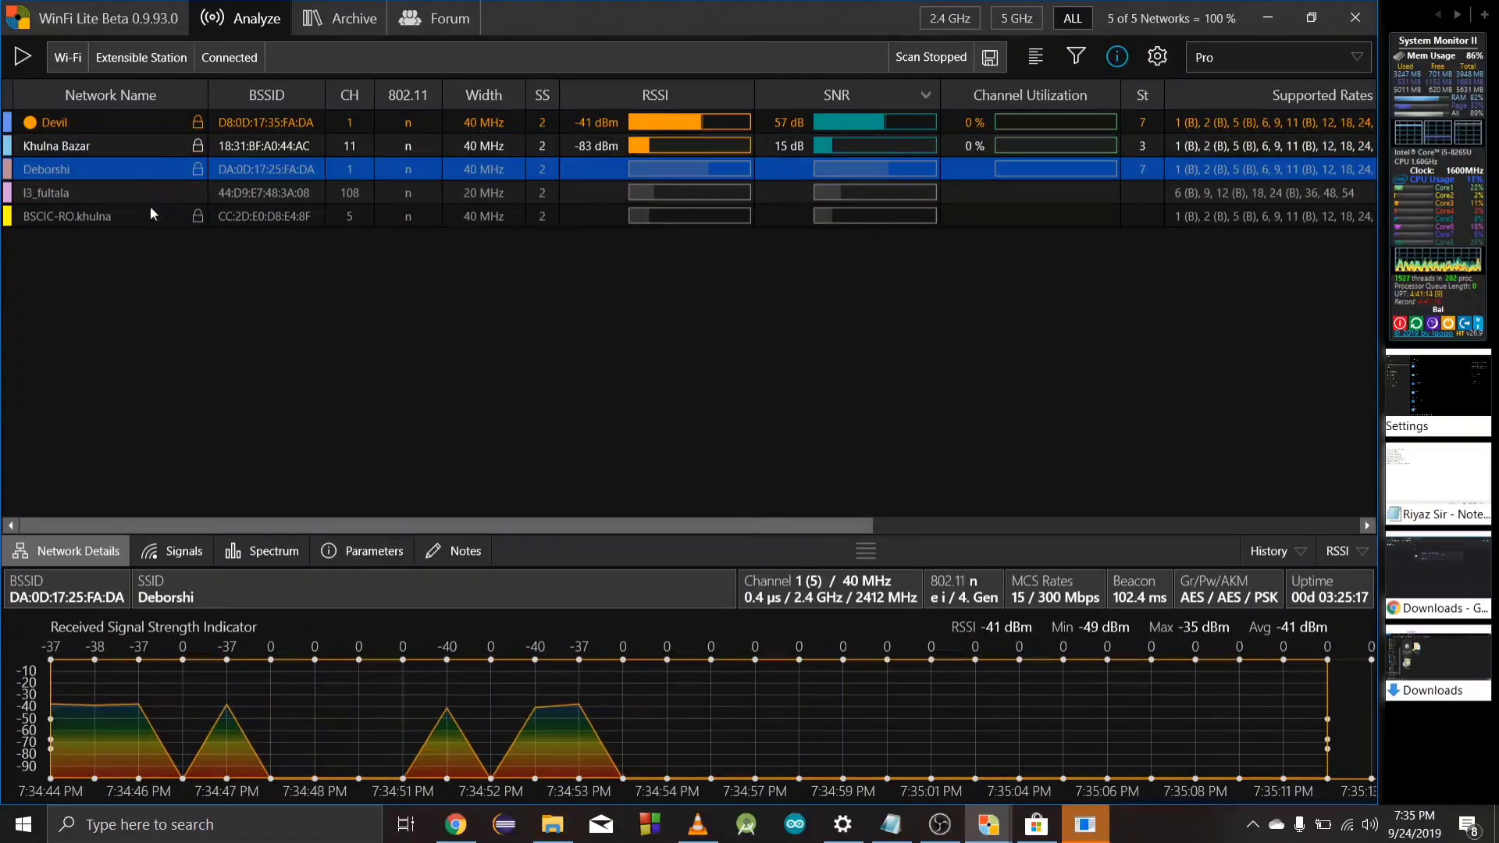
Select the Devil network and view the Basic, then Security Report profiles.
click(121, 124)
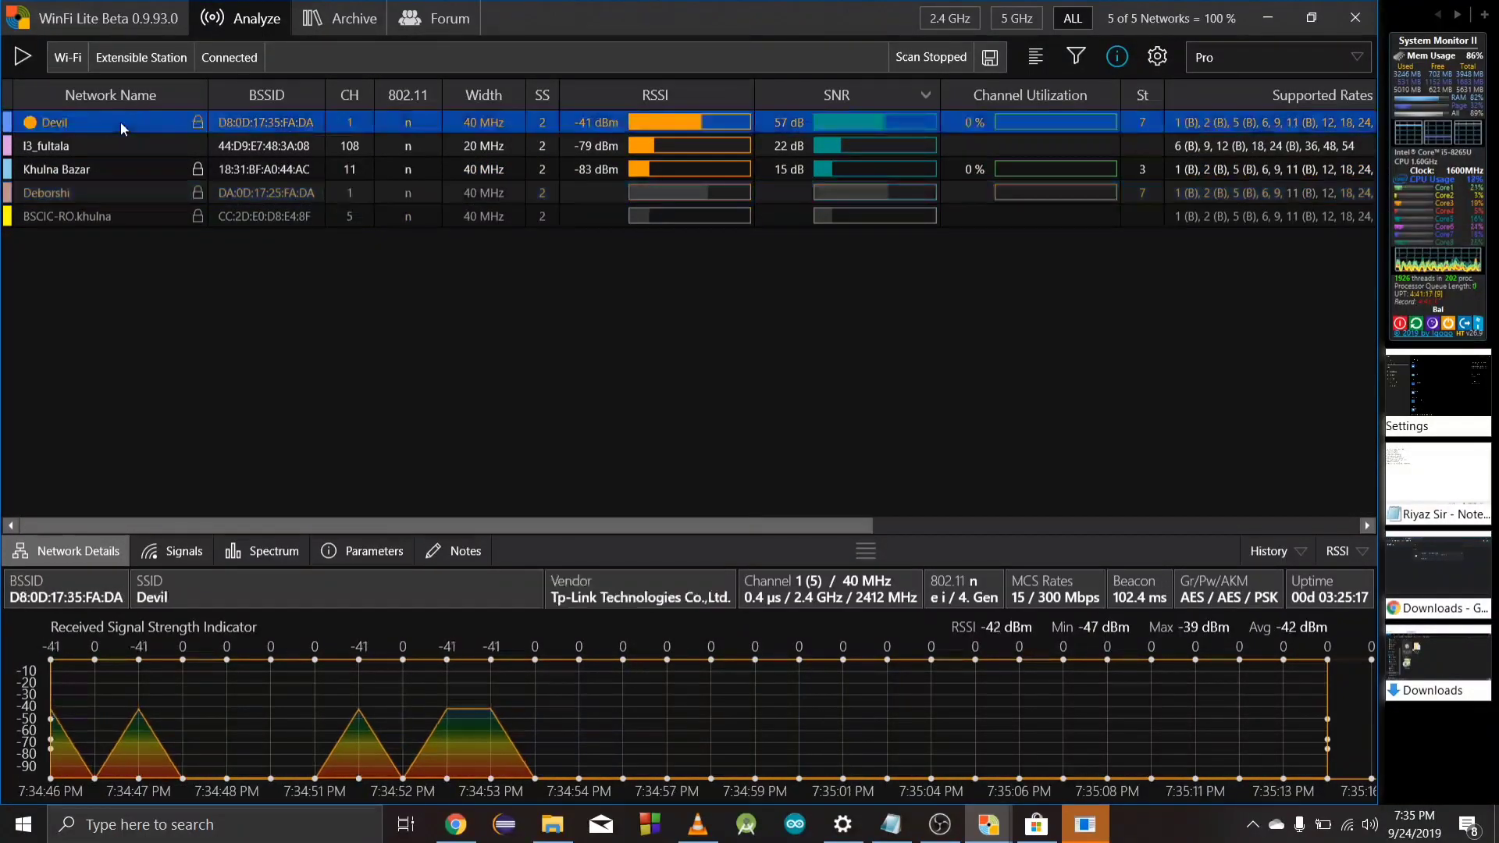
click(1254, 62)
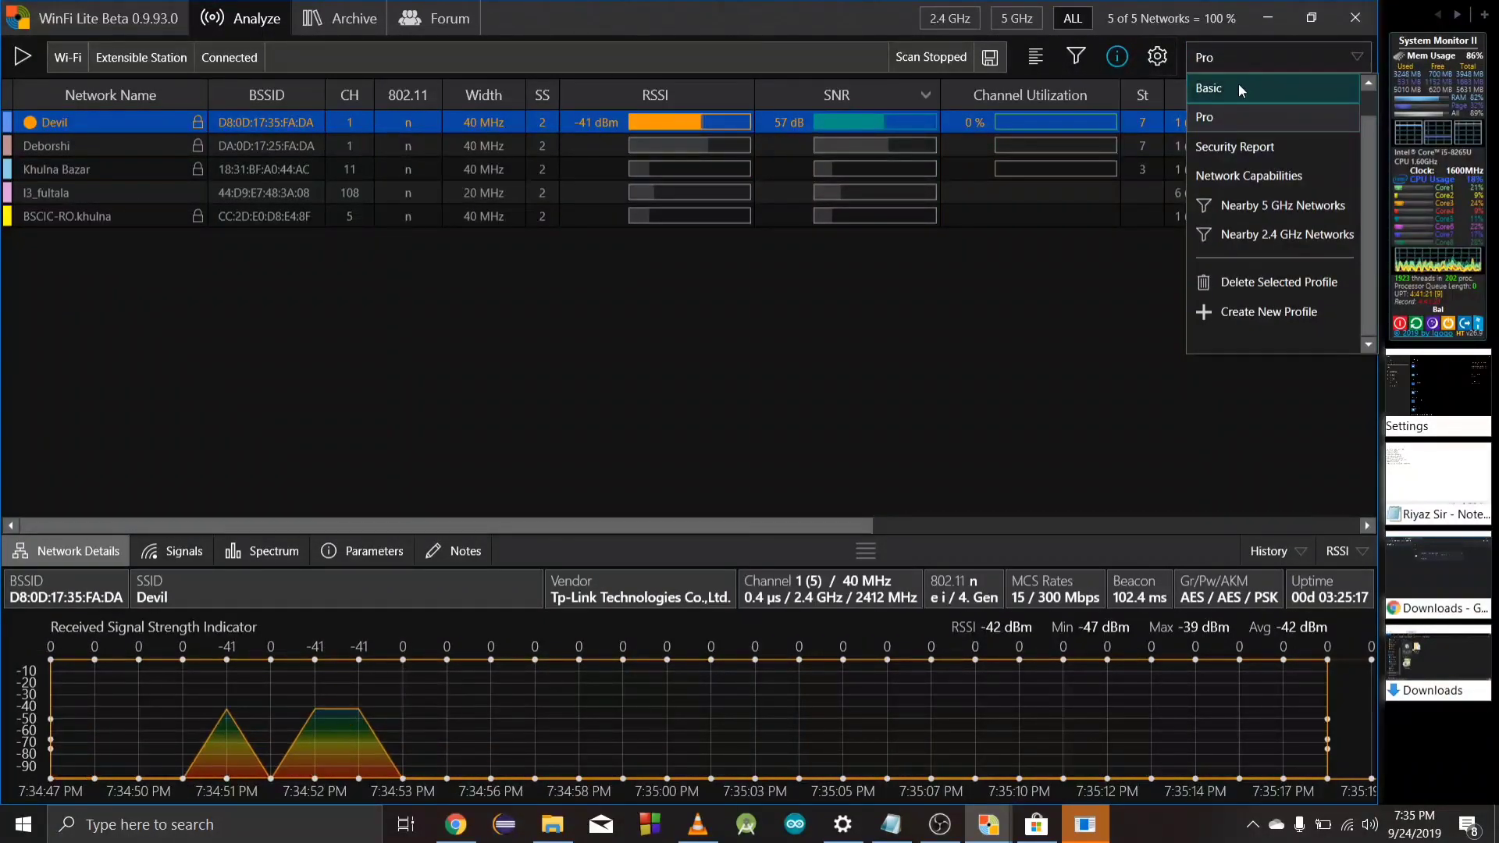
click(1238, 87)
click(1233, 62)
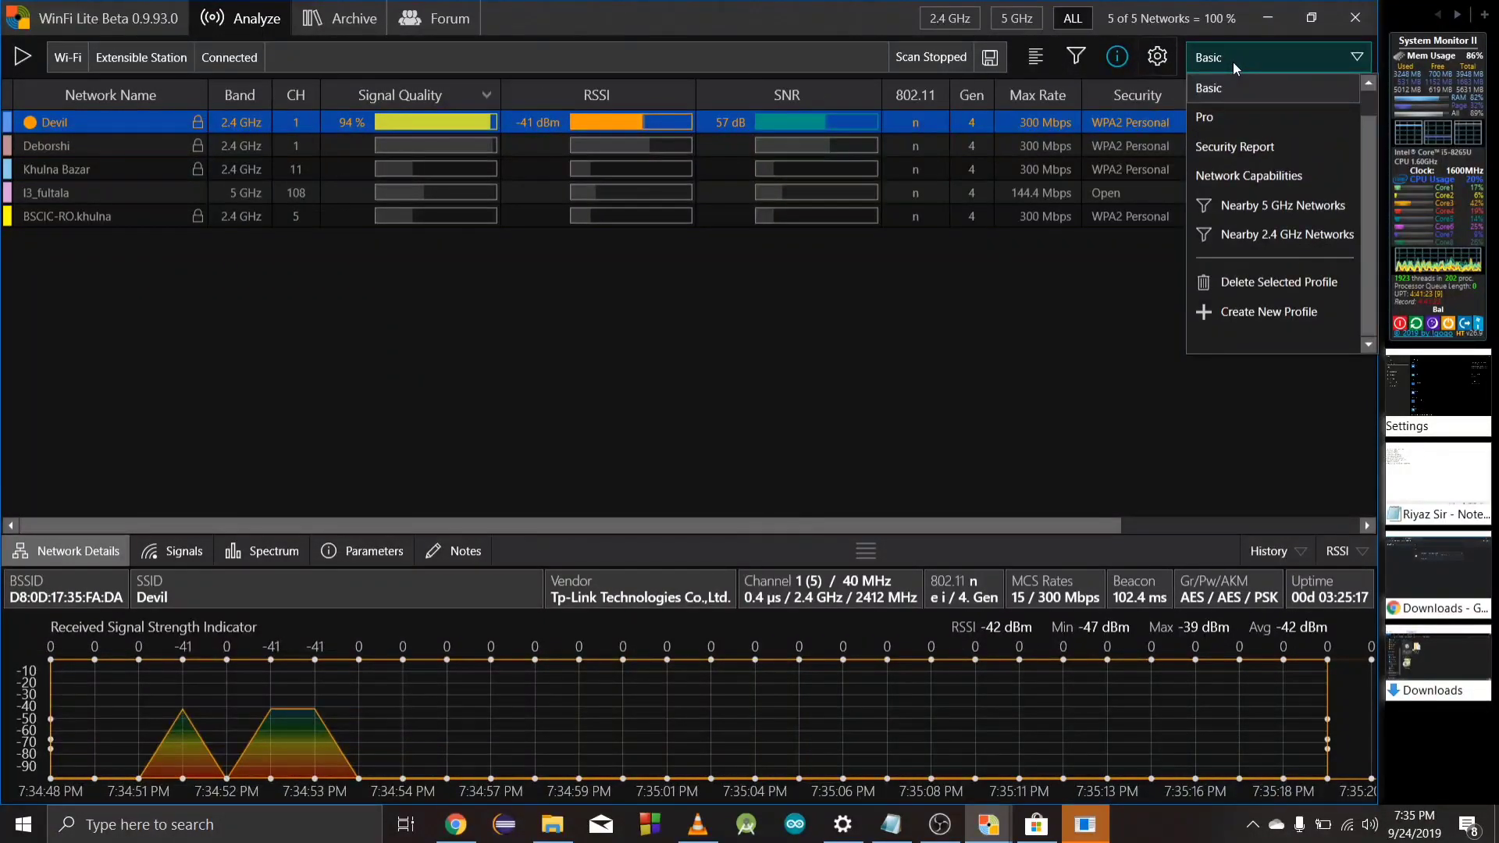
click(1242, 147)
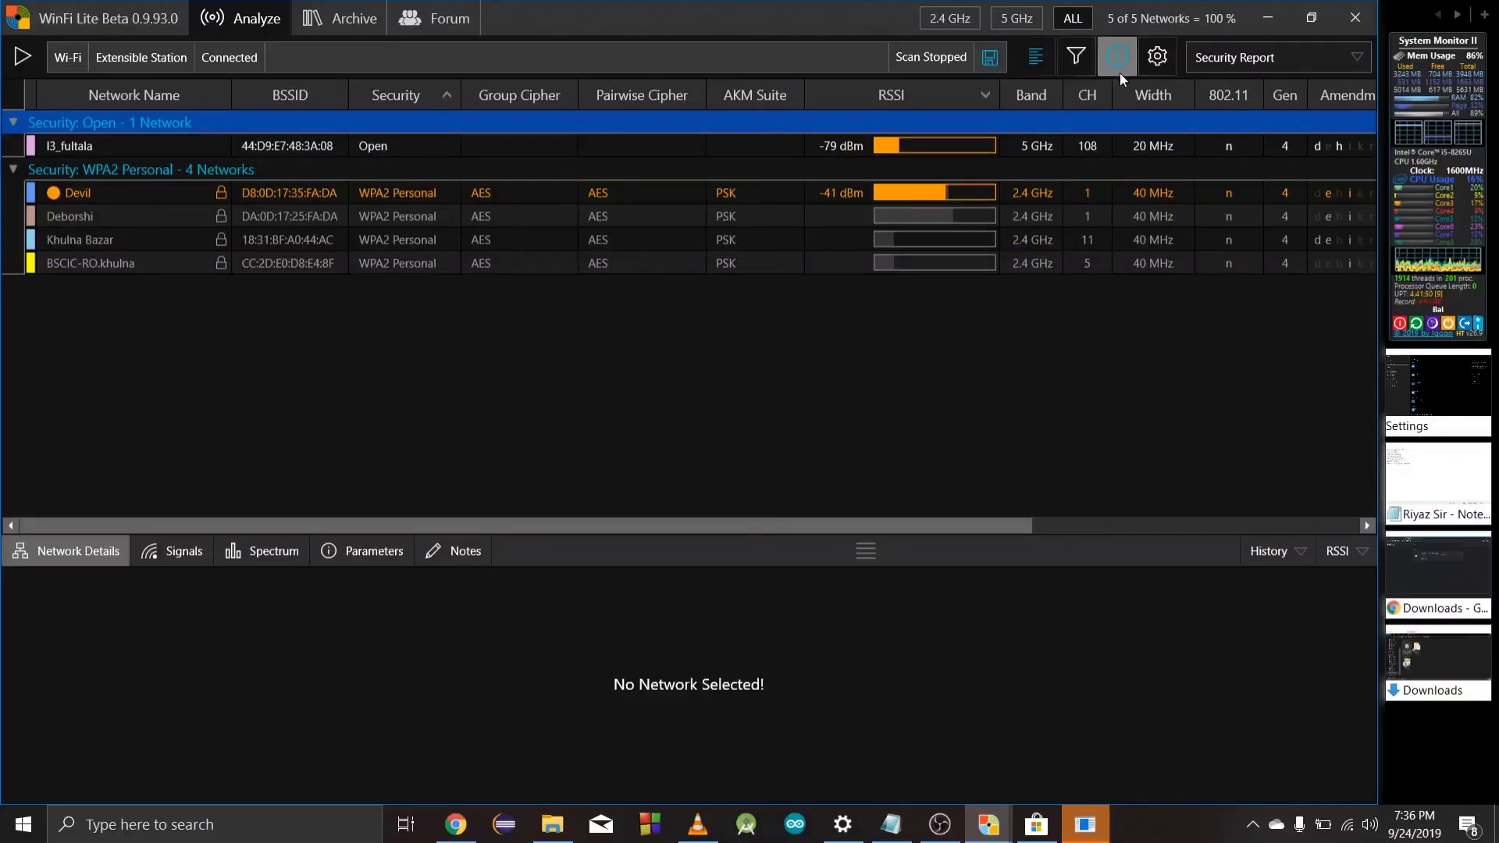
Switch back to the Pro view profile and select the Devil network.
click(1248, 68)
click(1220, 125)
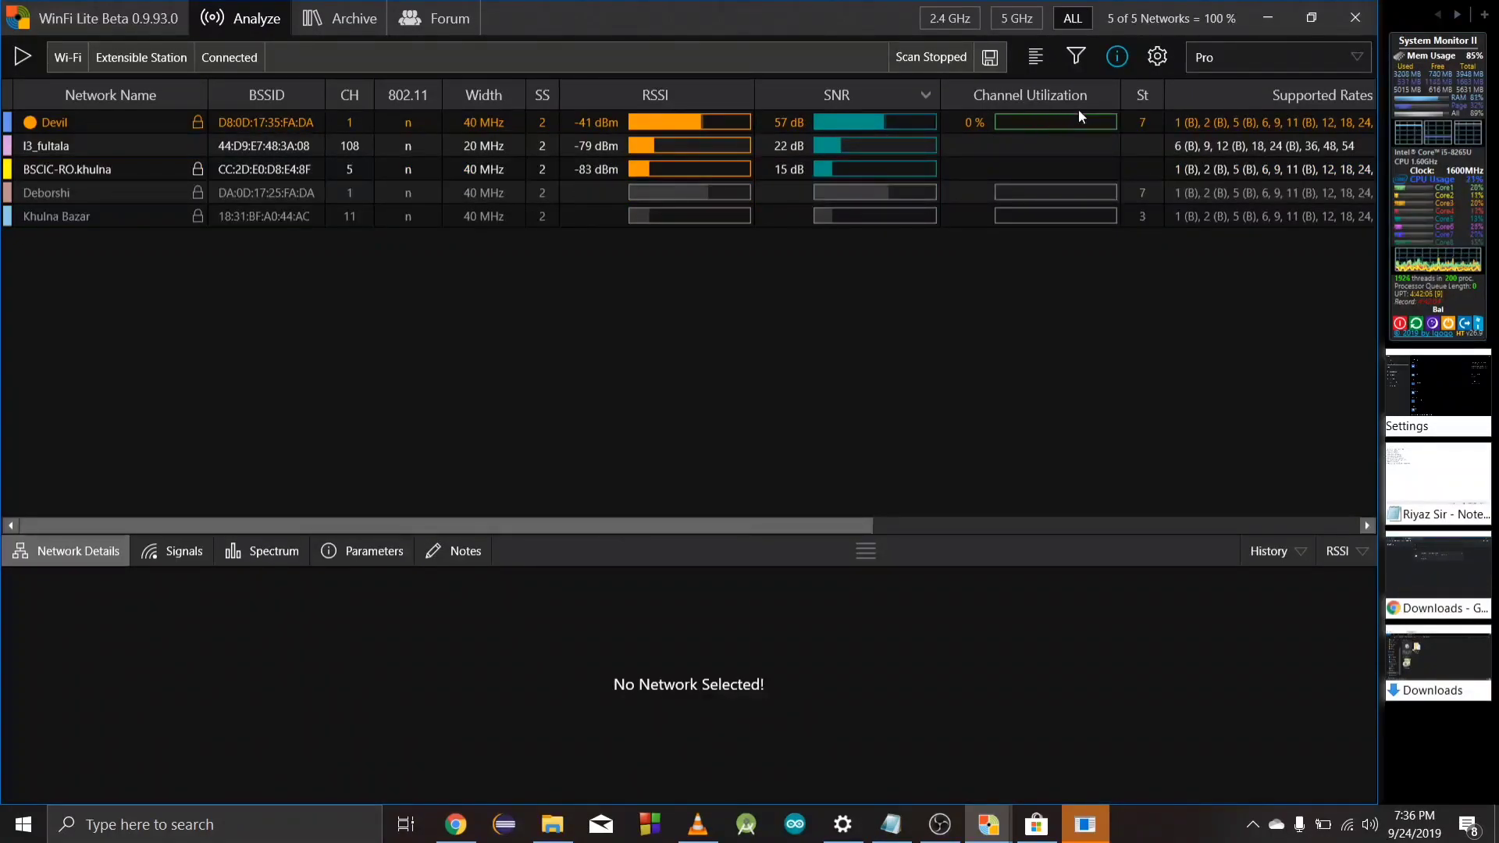
click(358, 121)
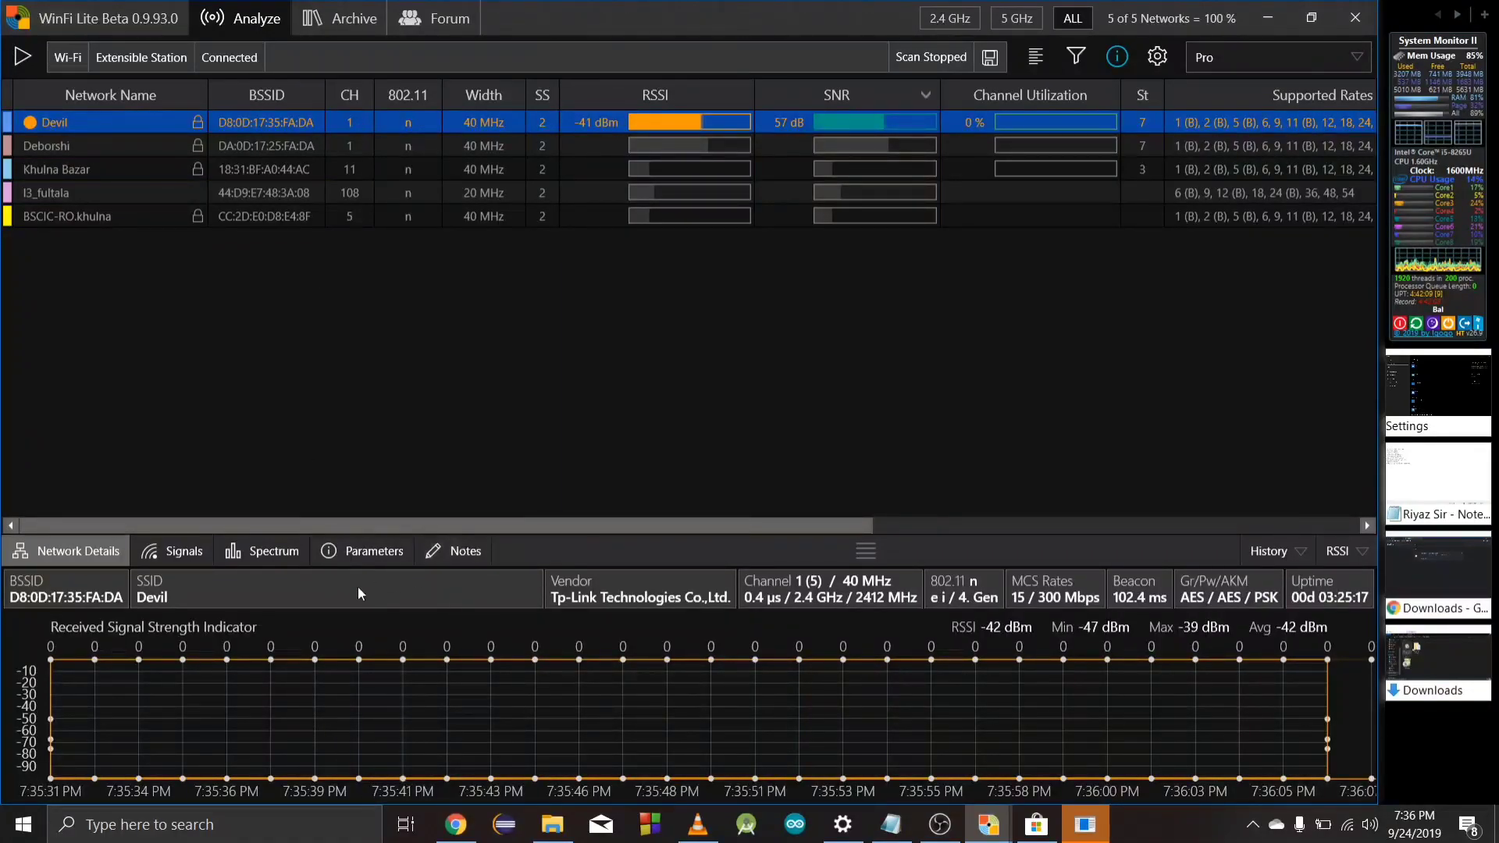
Browse Devil's Notes, Parameters and Signals tabs, ending on Network Details.
click(460, 552)
click(405, 547)
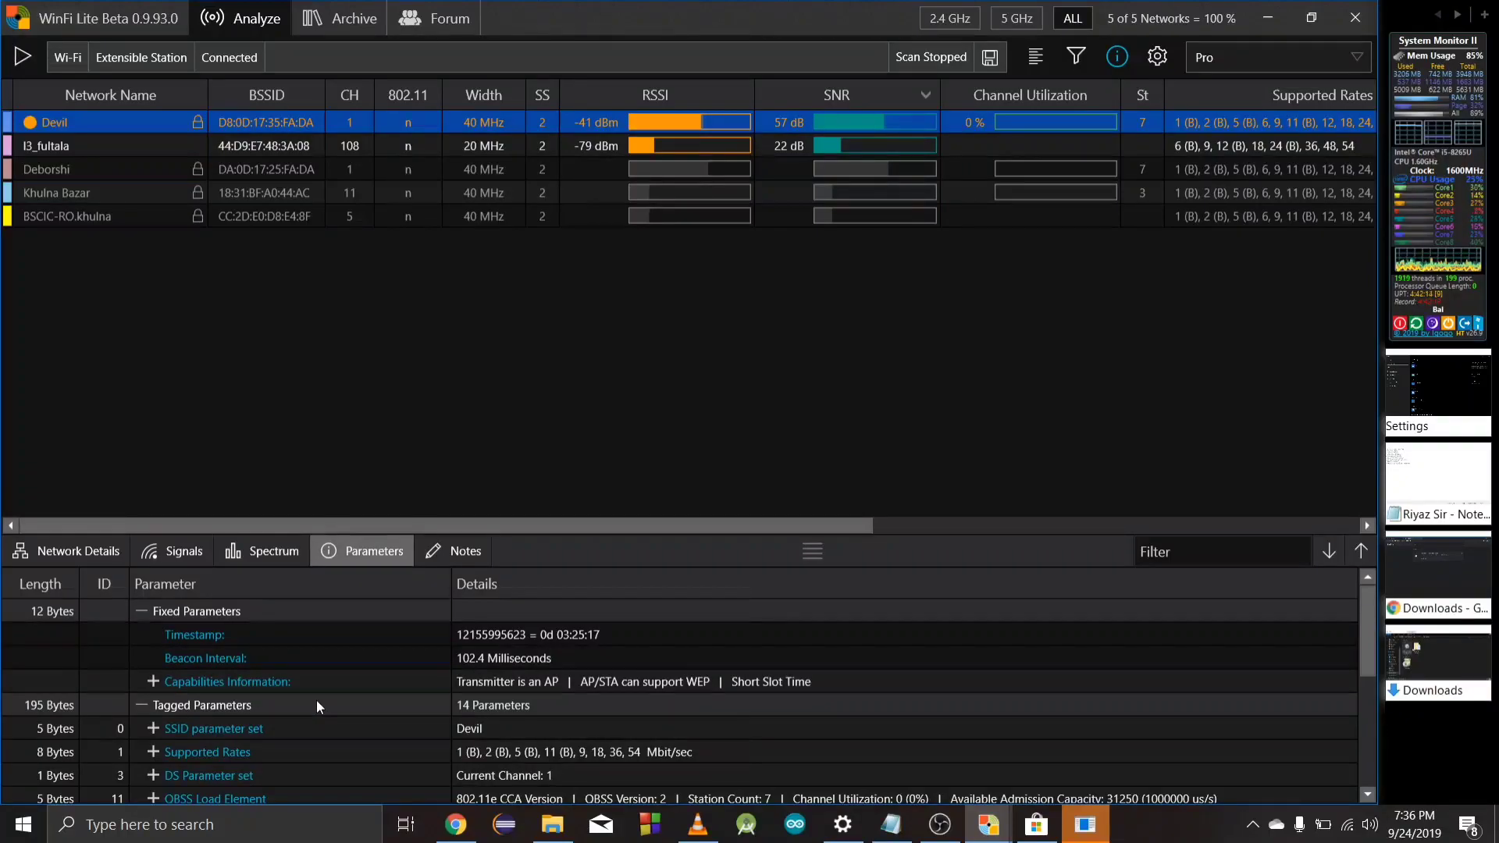
scroll(316, 700, down, 3)
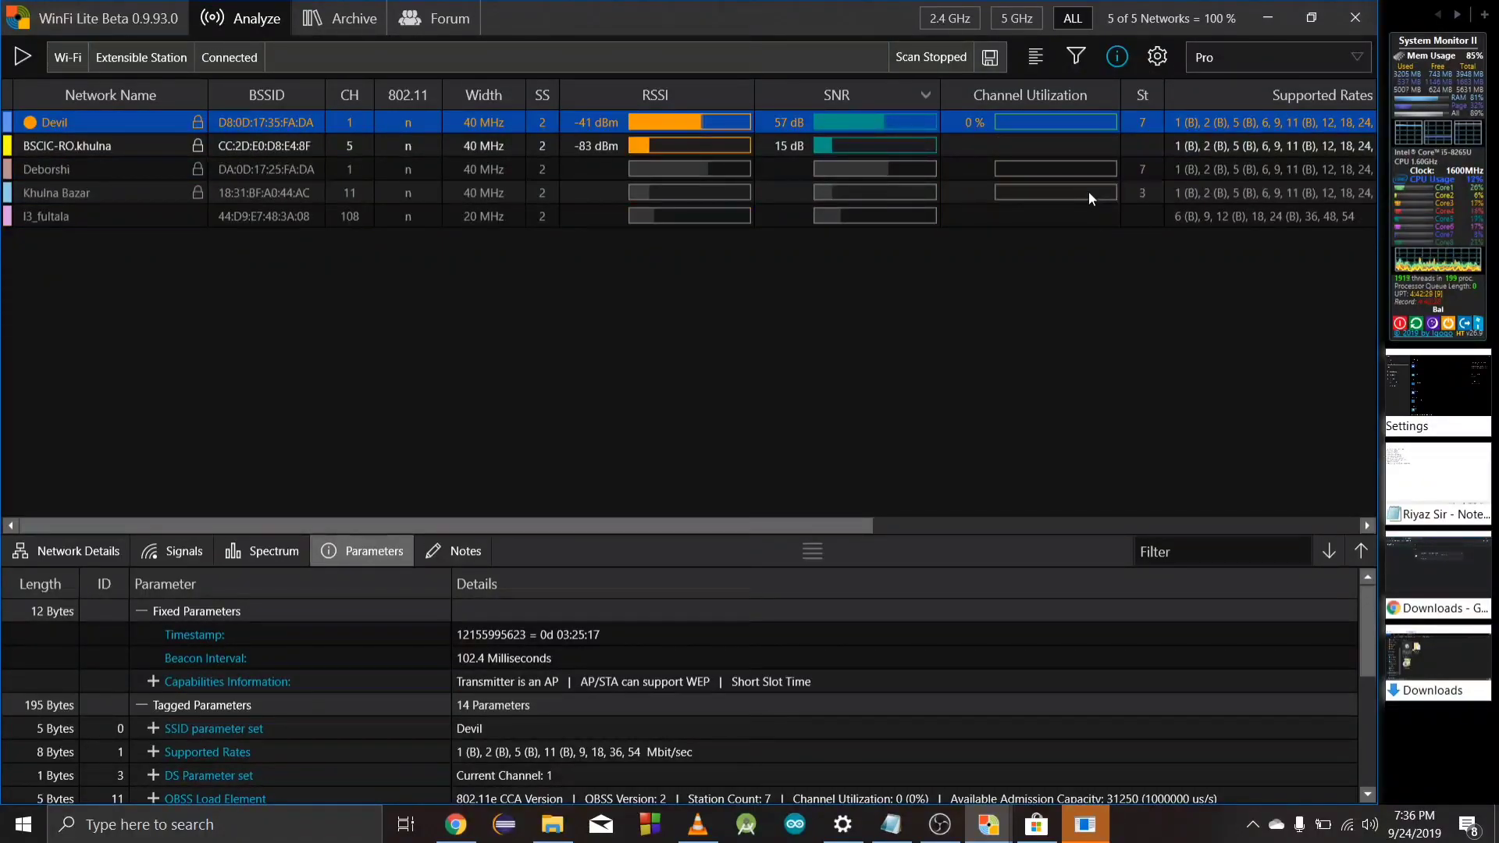
click(196, 560)
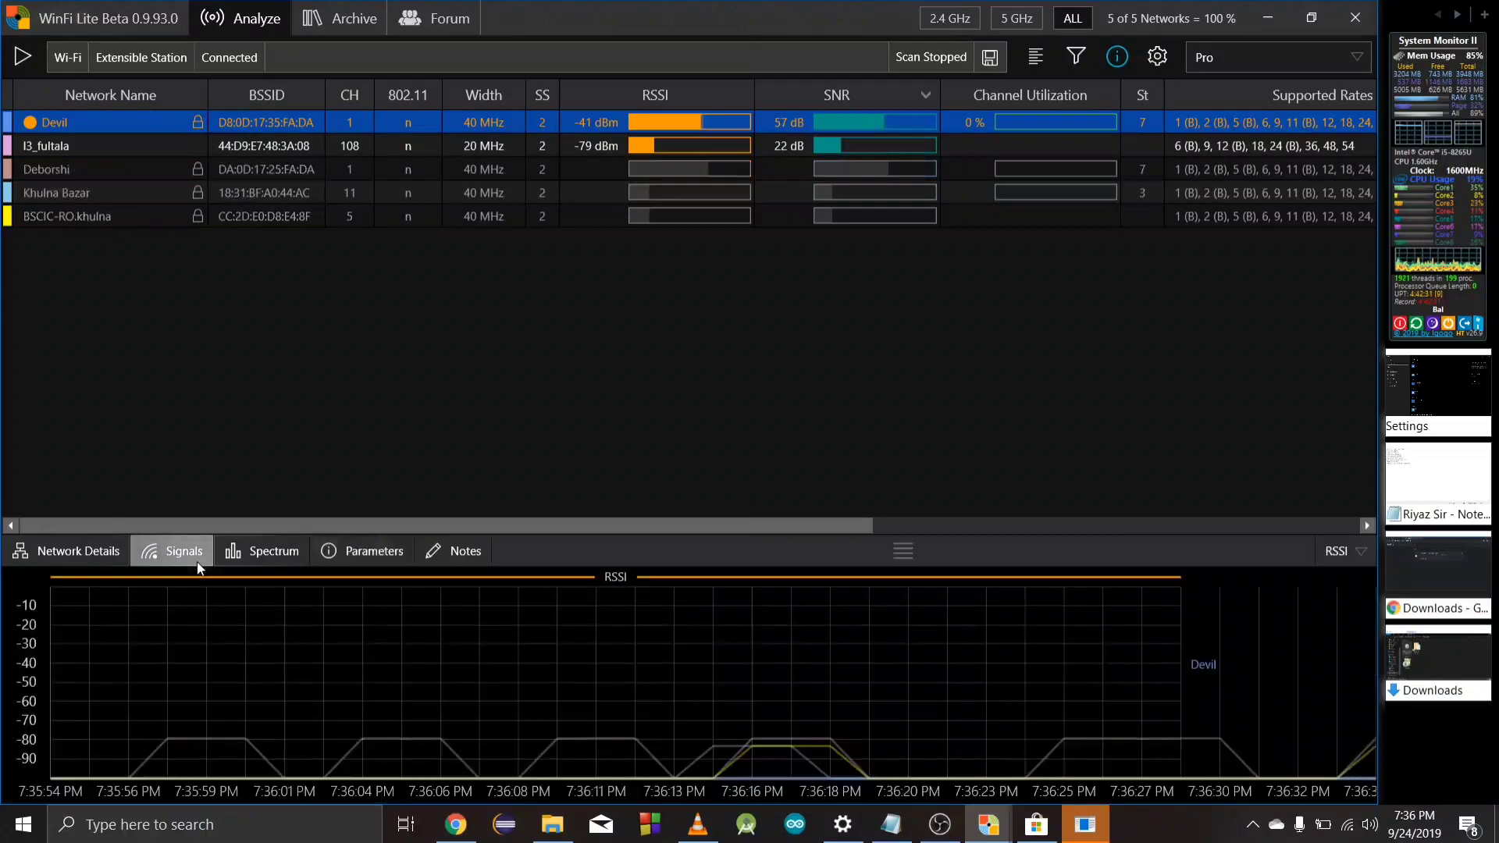
click(82, 555)
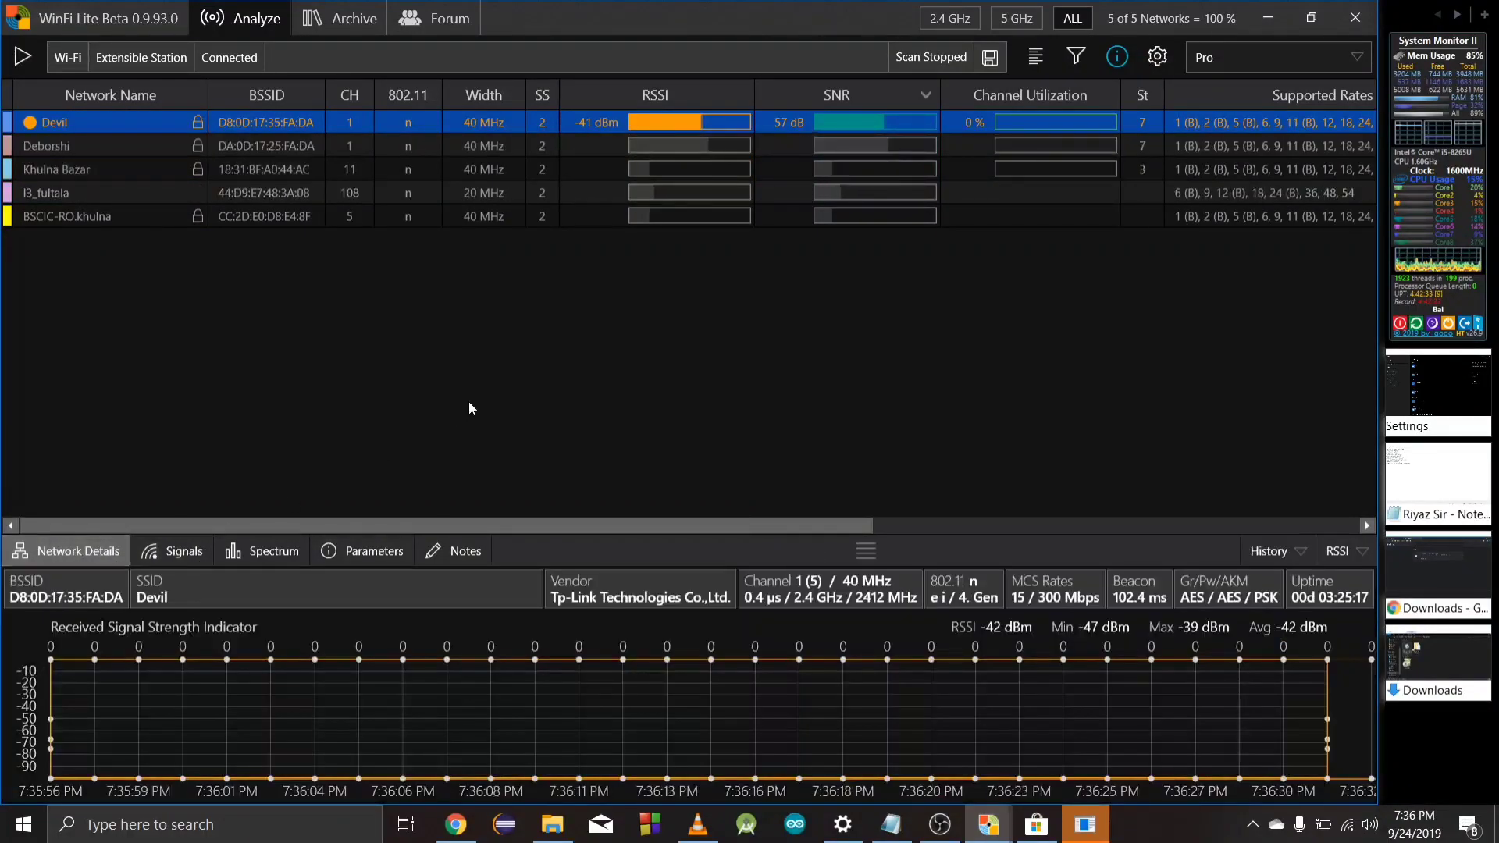